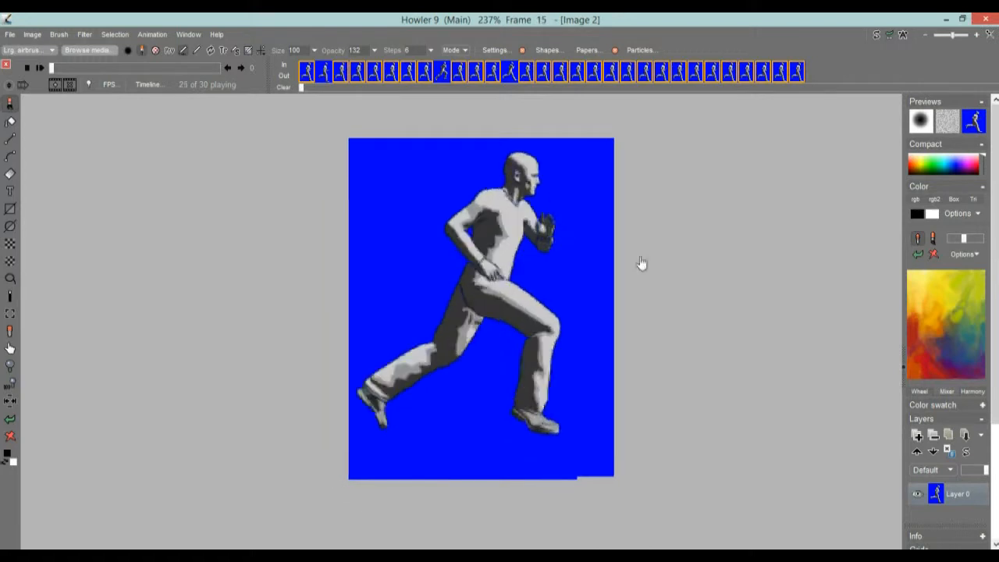
# Stop the running man animation's playback and return it to the first frame
pyautogui.moveTo(684, 331); pyautogui.dragTo(609, 348)
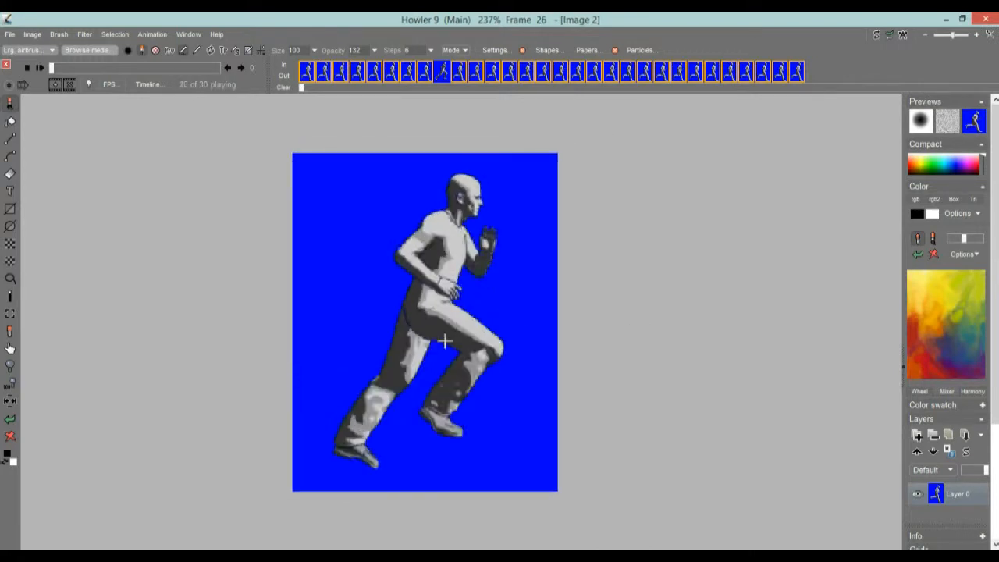
pyautogui.moveTo(86, 69); pyautogui.dragTo(44, 68)
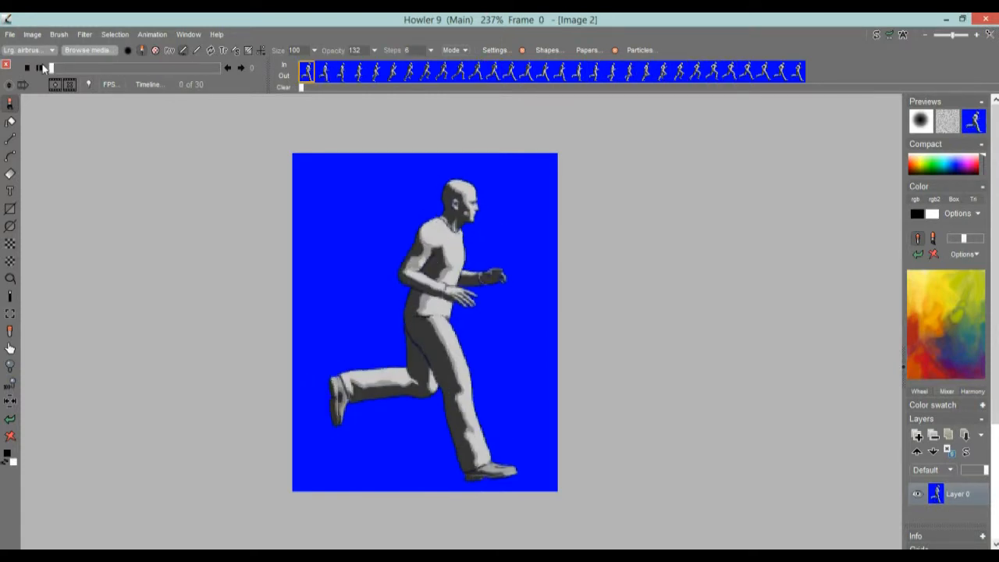
# Examine the filters available in the Timeline editor, including the compositing ones, and close the editor without applying anything
pyautogui.click(152, 35)
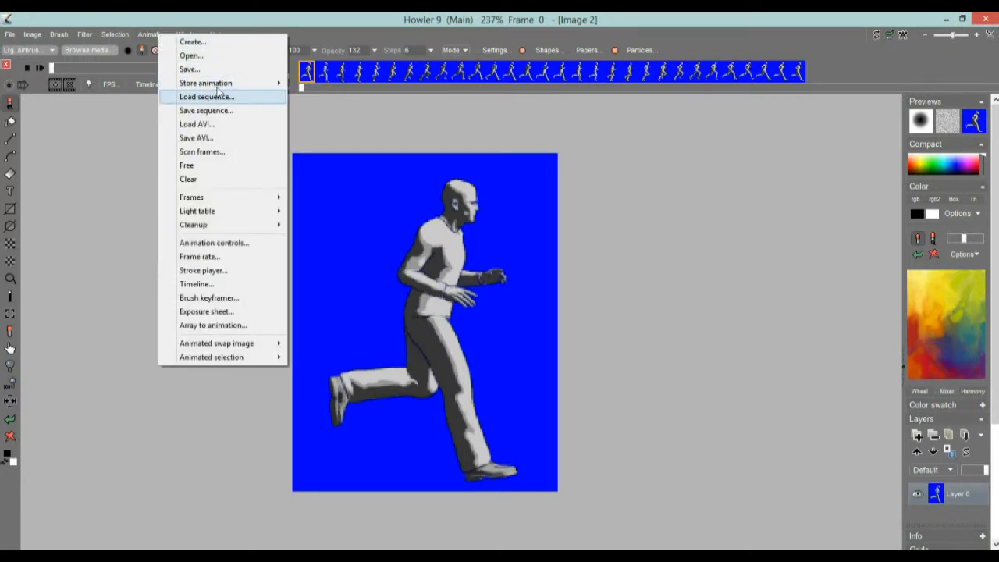
pyautogui.click(146, 84)
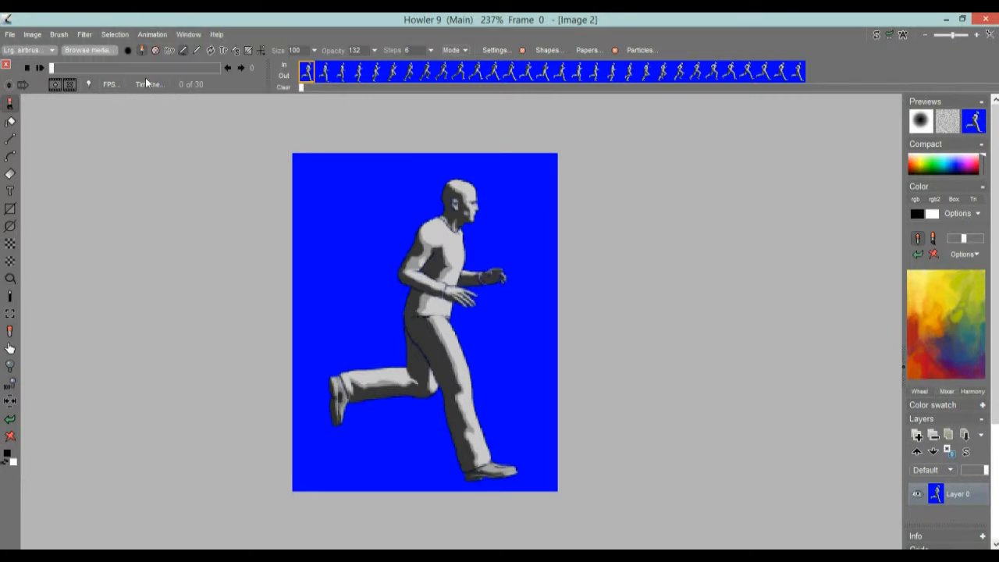
pyautogui.click(146, 83)
pyautogui.moveTo(185, 106); pyautogui.dragTo(95, 130)
pyautogui.click(68, 154)
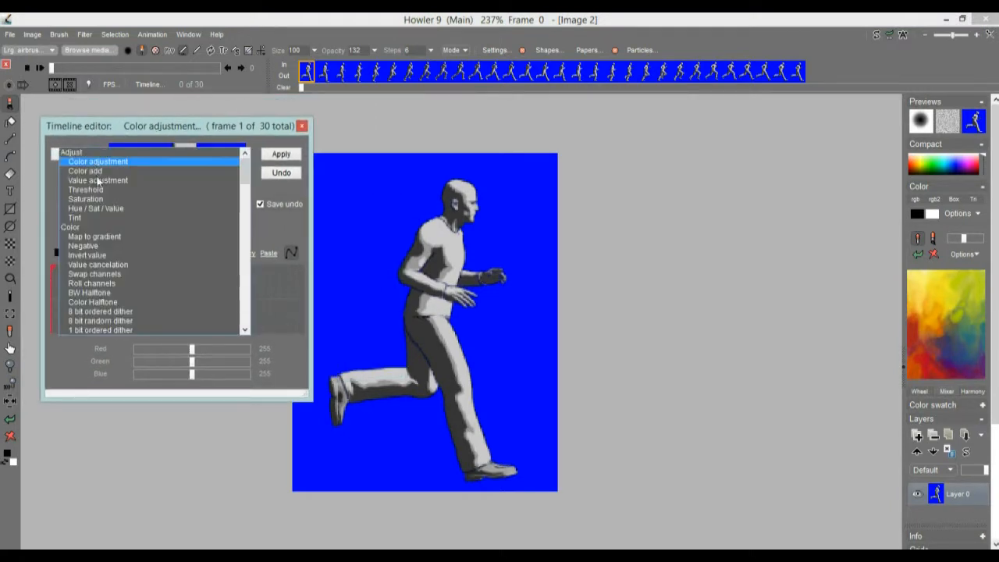
pyautogui.moveTo(244, 173); pyautogui.dragTo(253, 302)
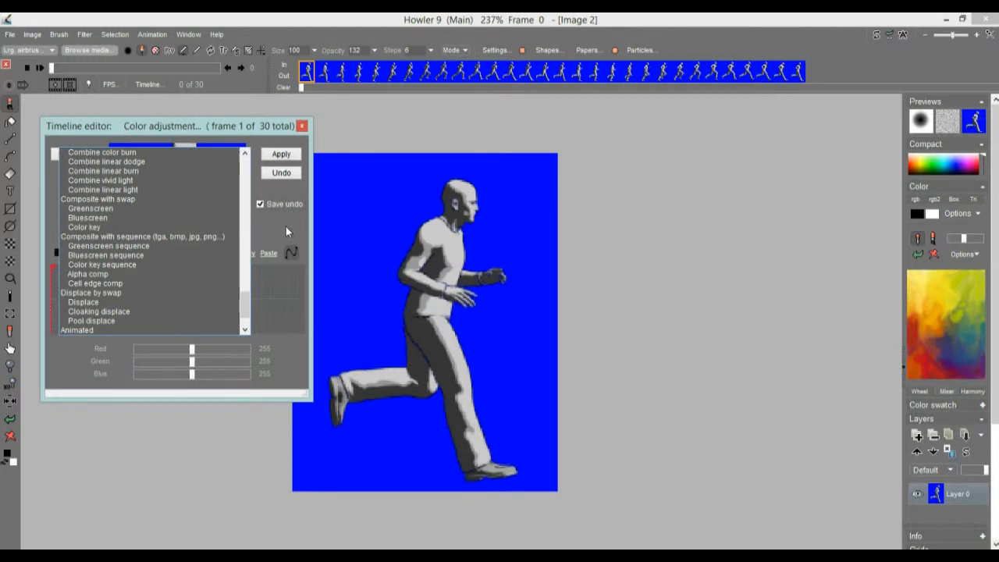
pyautogui.click(296, 372)
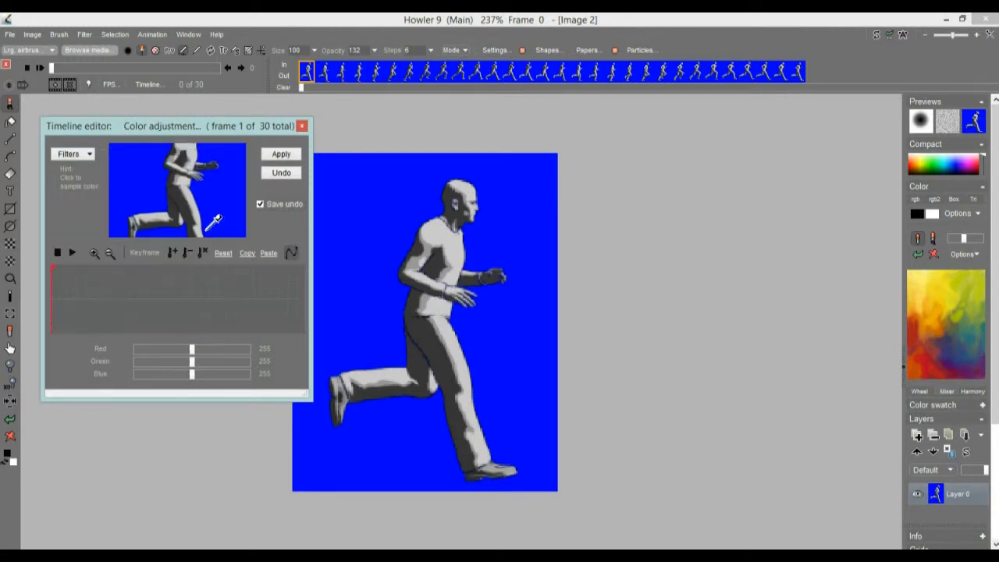
pyautogui.moveTo(124, 126)
pyautogui.mouseDown()
pyautogui.moveTo(141, 259)
pyautogui.moveTo(149, 162)
pyautogui.moveTo(143, 121)
pyautogui.moveTo(135, 126)
pyautogui.mouseUp()
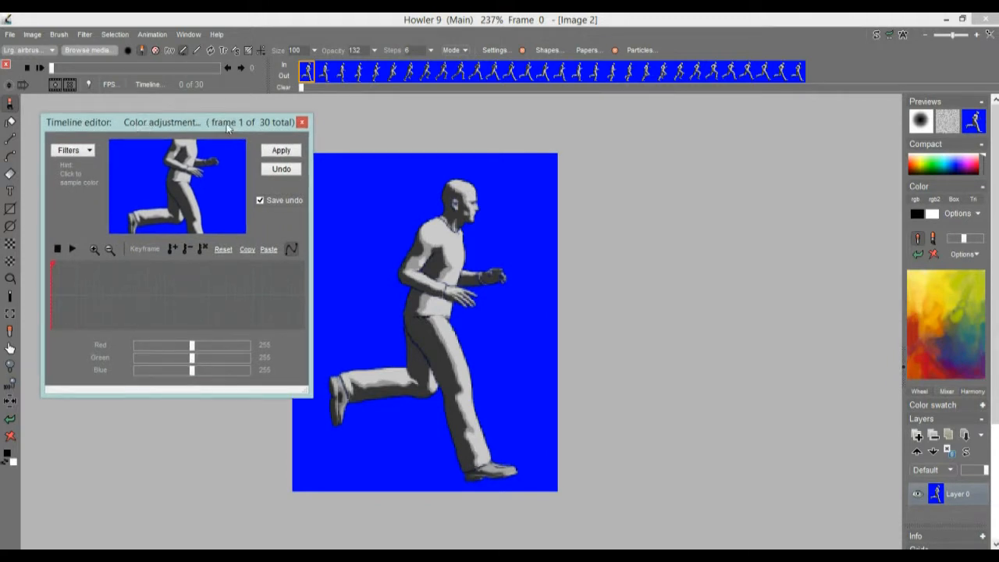
pyautogui.click(153, 34)
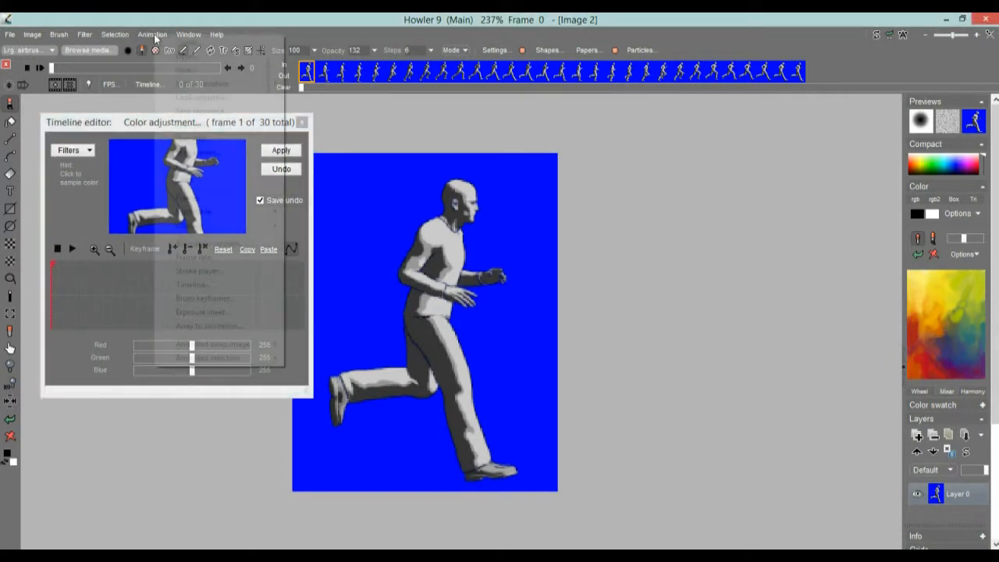
pyautogui.click(195, 19)
pyautogui.click(301, 122)
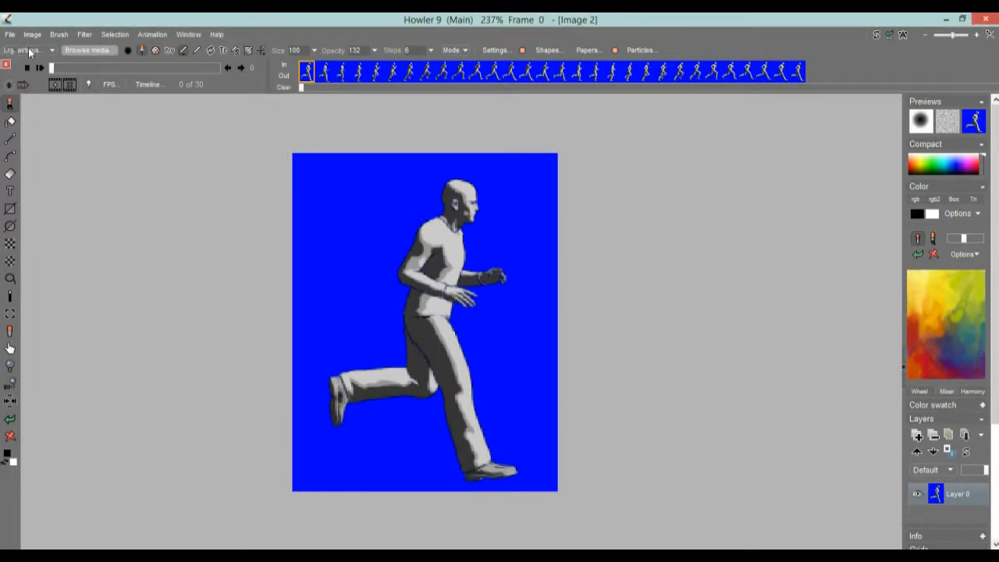
# Close the current document, create a new white image of 180 x 232, and hide the animation controls
pyautogui.click(10, 34)
pyautogui.click(49, 39)
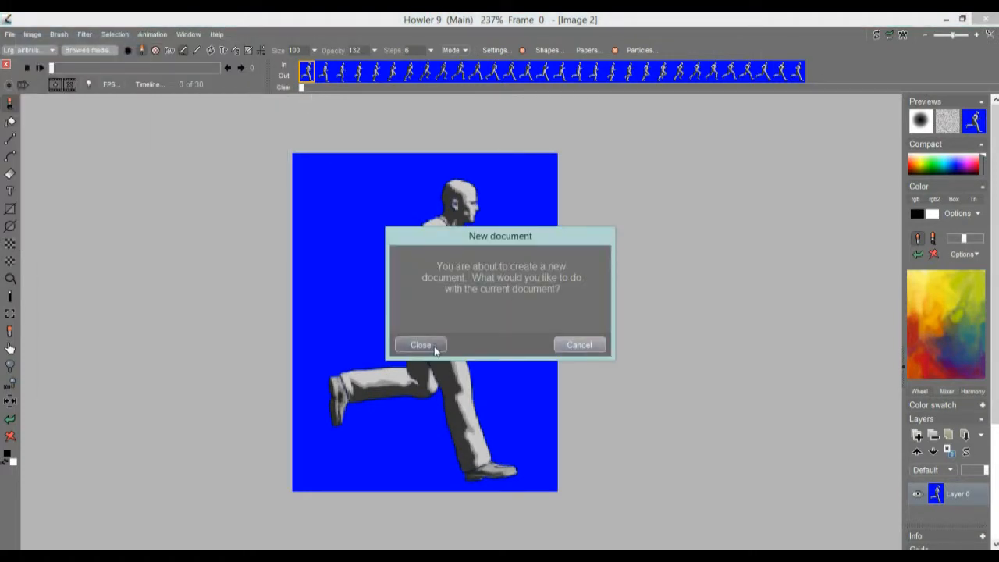
pyautogui.click(421, 345)
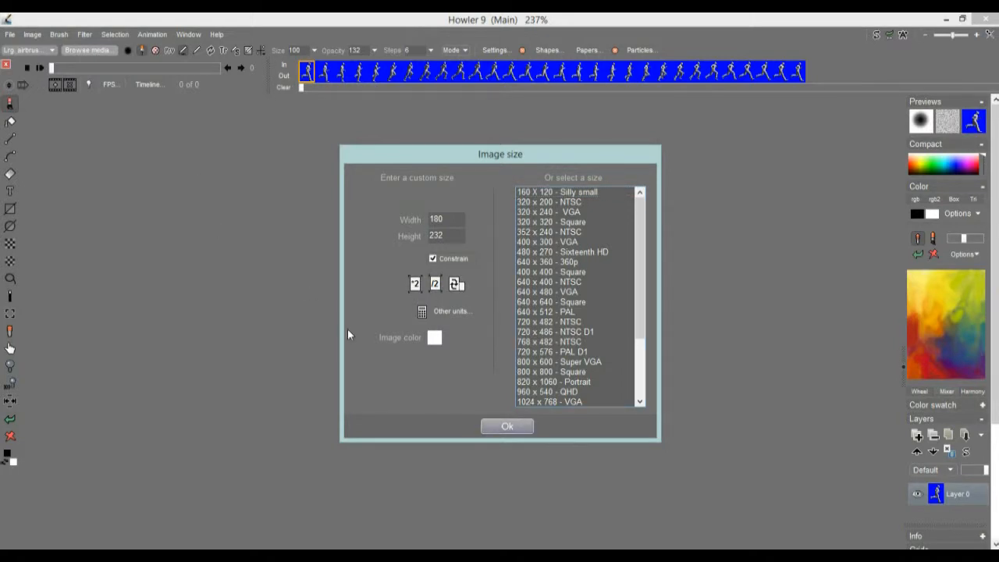
pyautogui.click(525, 427)
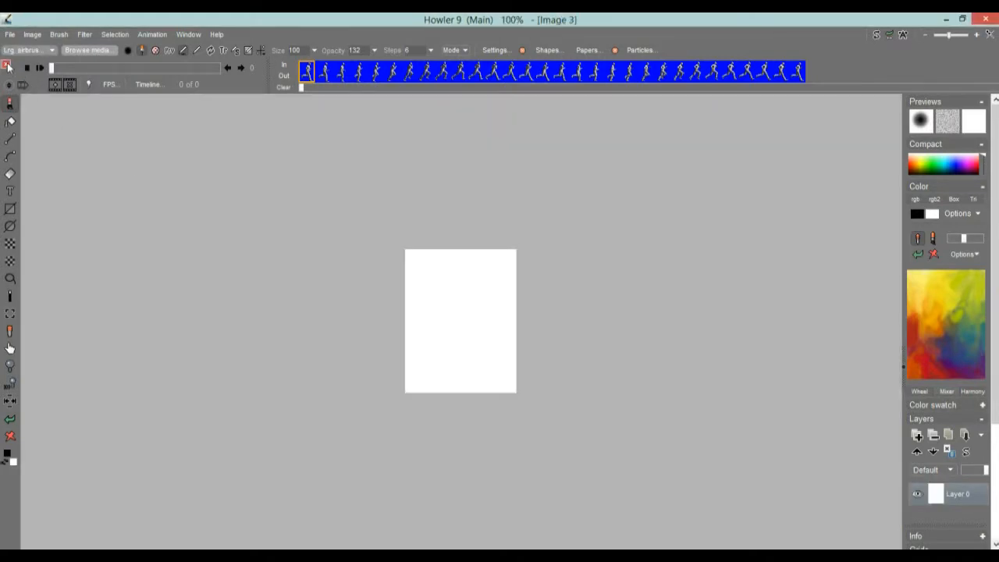
pyautogui.click(7, 67)
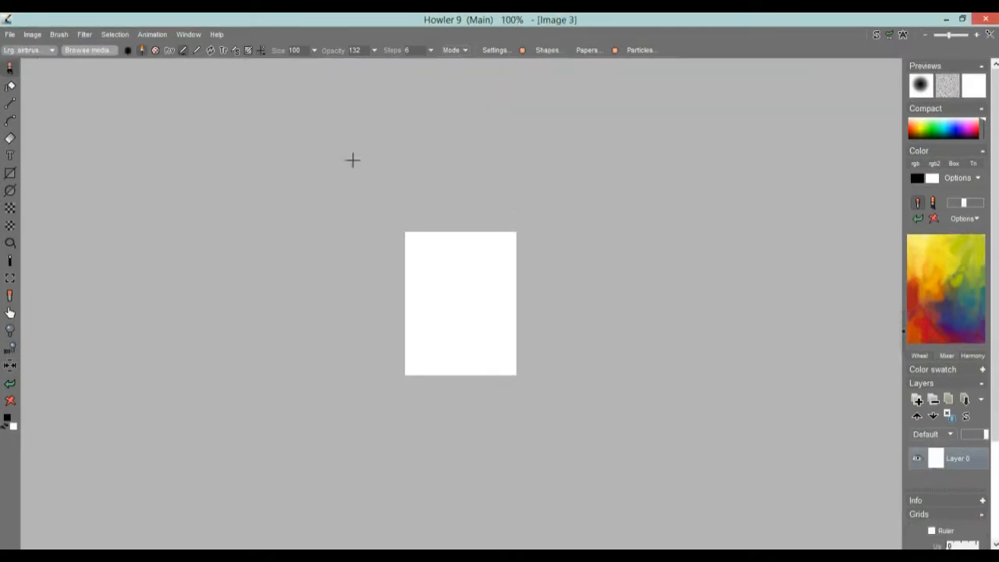
# Load the five images runningman_0000.tga to runningman_0004.tga from the Running Man folder as an animation sequence
pyautogui.click(152, 35)
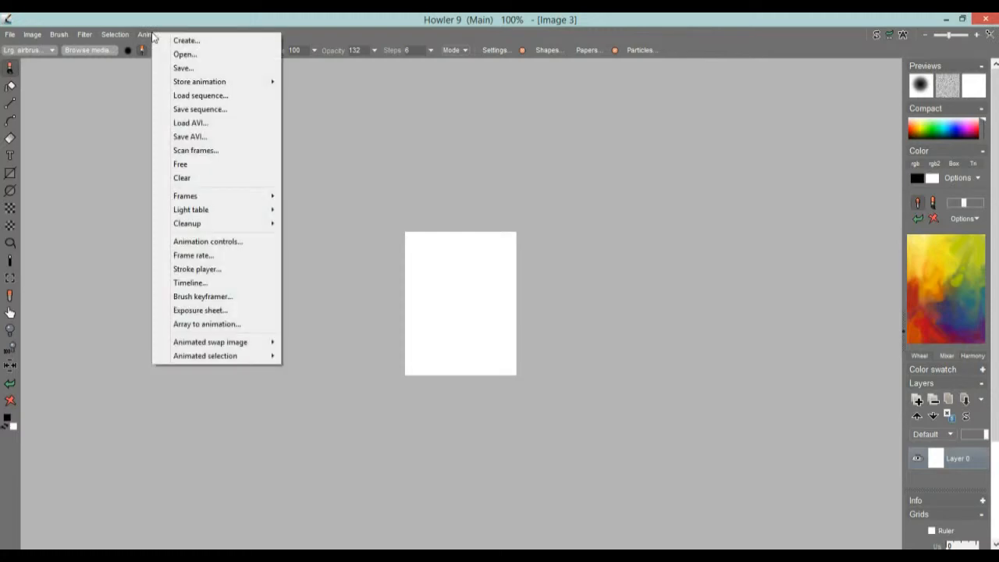
pyautogui.click(222, 96)
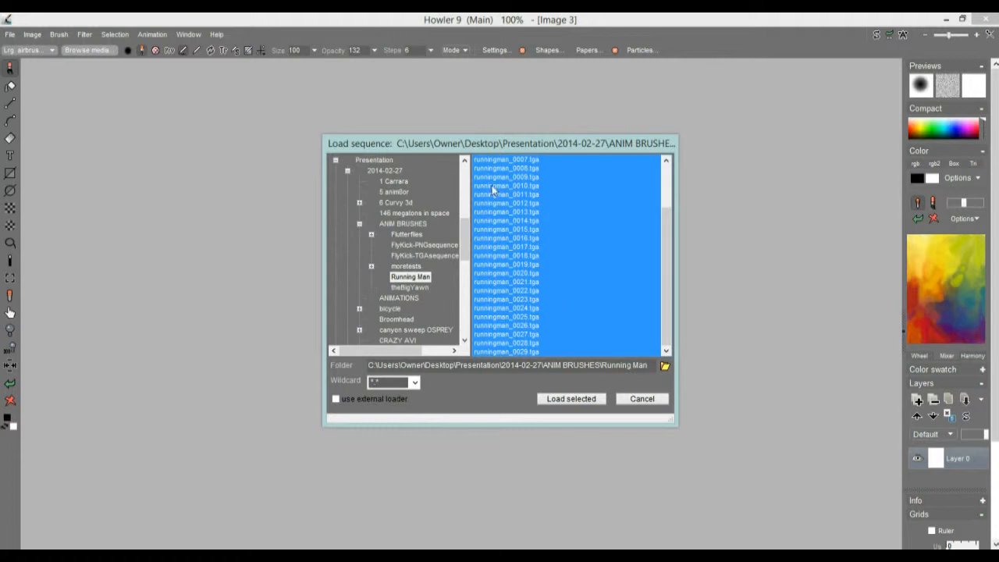
pyautogui.click(407, 268)
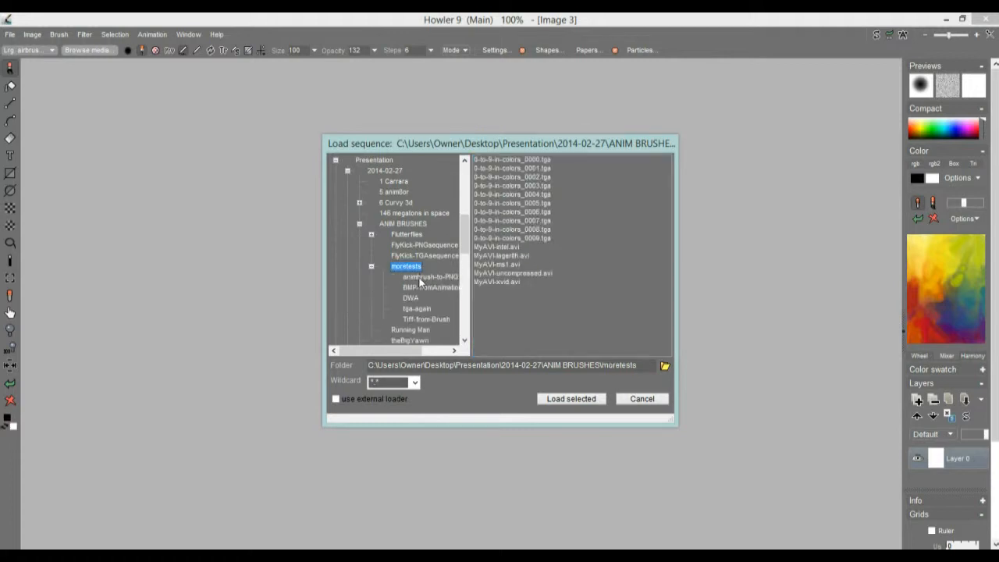
pyautogui.click(421, 277)
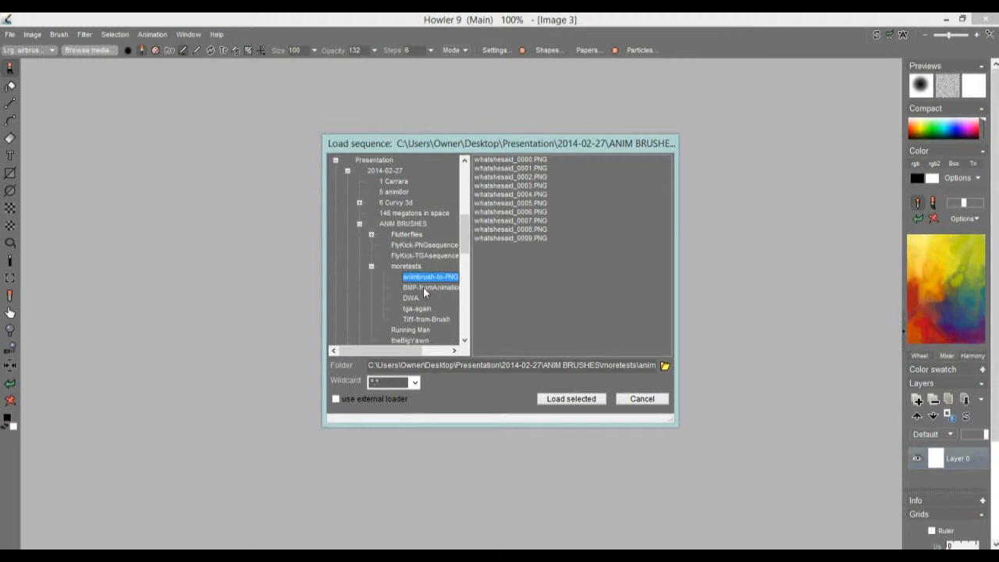
pyautogui.click(411, 266)
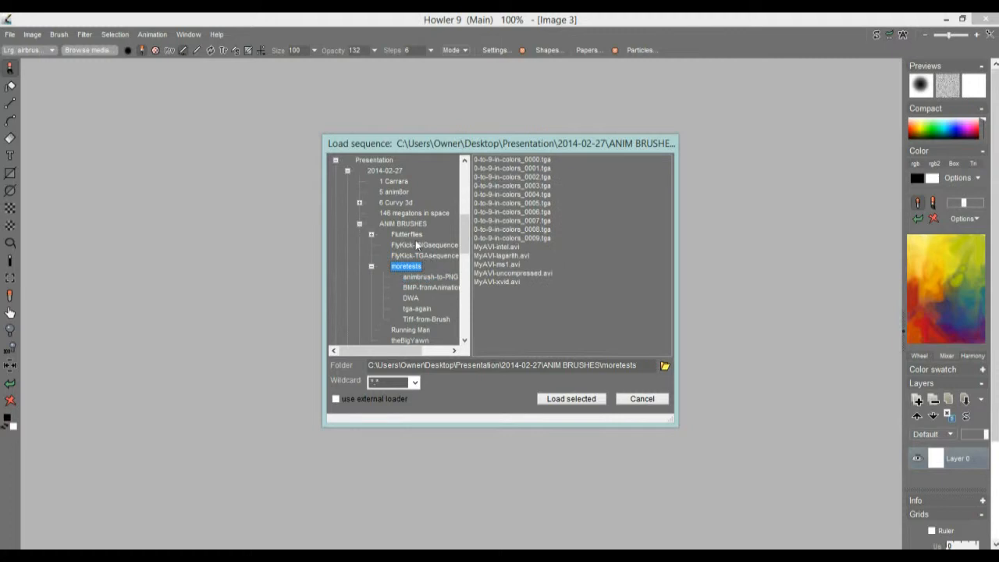
pyautogui.scroll(-2, 418, 220)
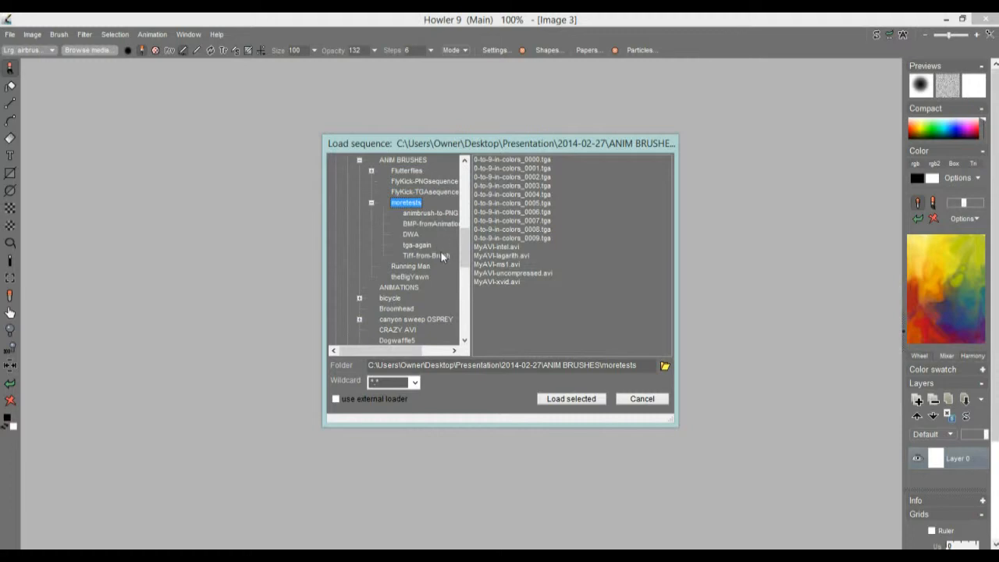
pyautogui.click(421, 267)
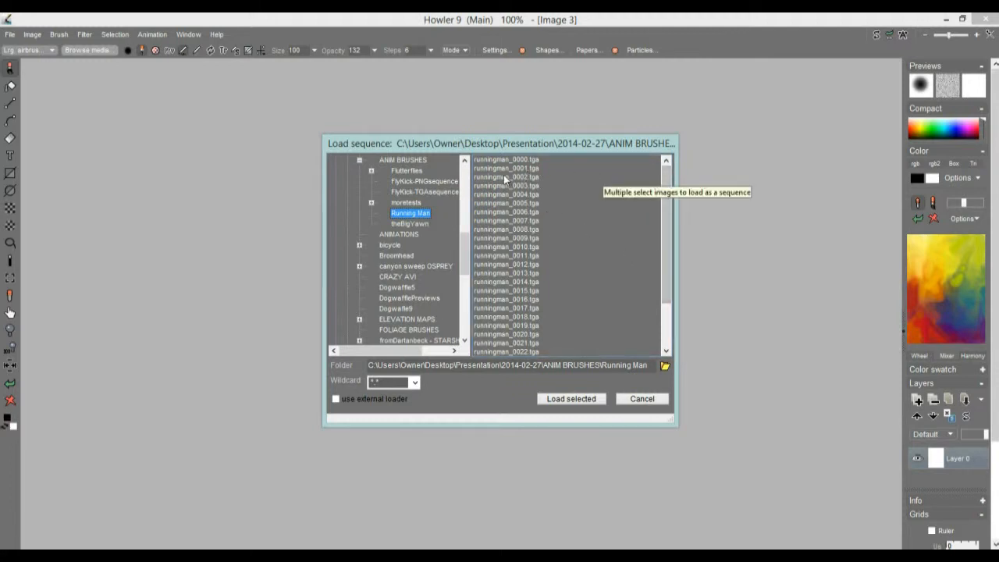
pyautogui.scroll(3, 550, 190)
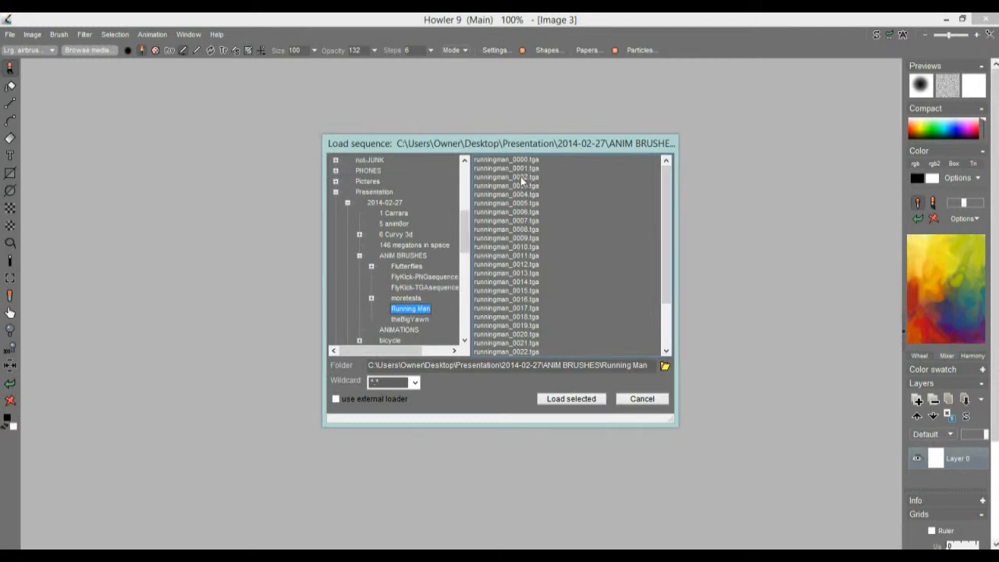
pyautogui.moveTo(511, 160); pyautogui.dragTo(541, 192)
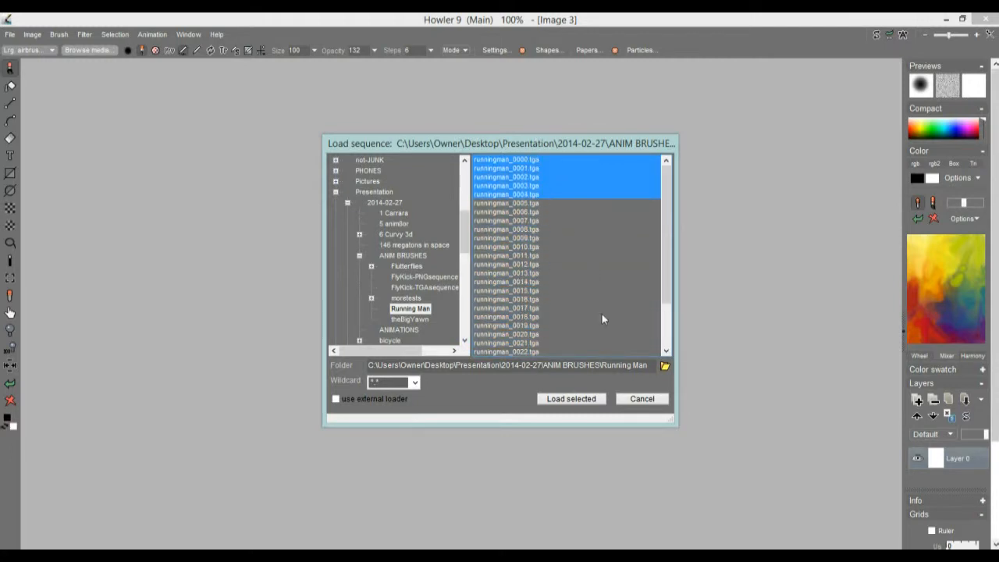
pyautogui.click(587, 398)
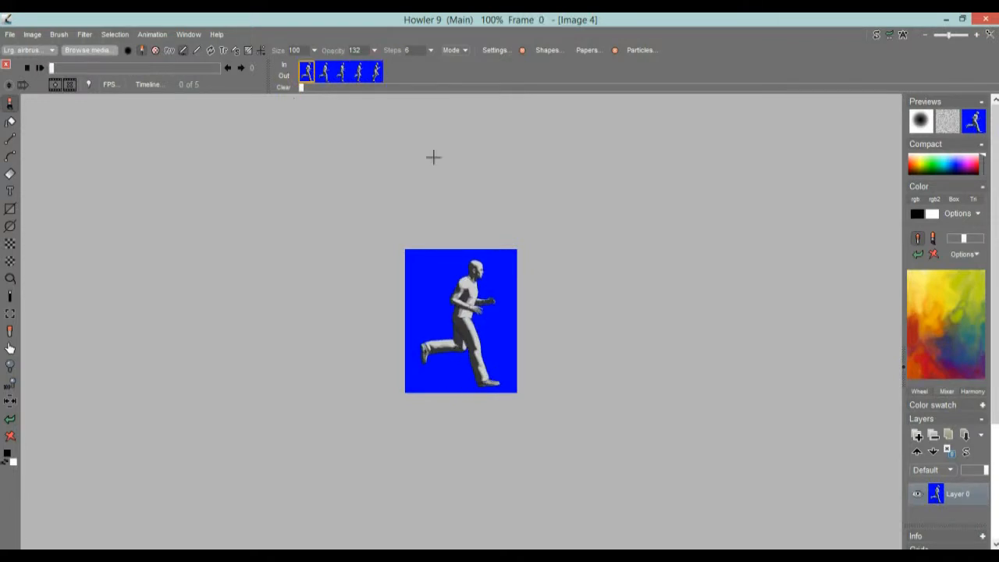
# Load the full sequence runningman_0000.tga to runningman_0029.tga from the Running Man folder, replacing the current animation
pyautogui.click(152, 36)
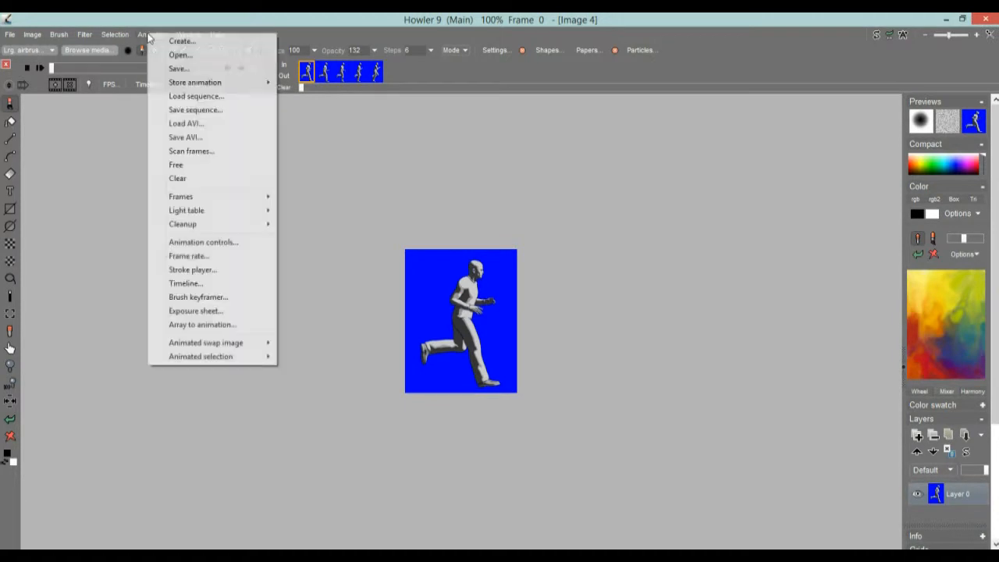
pyautogui.click(196, 97)
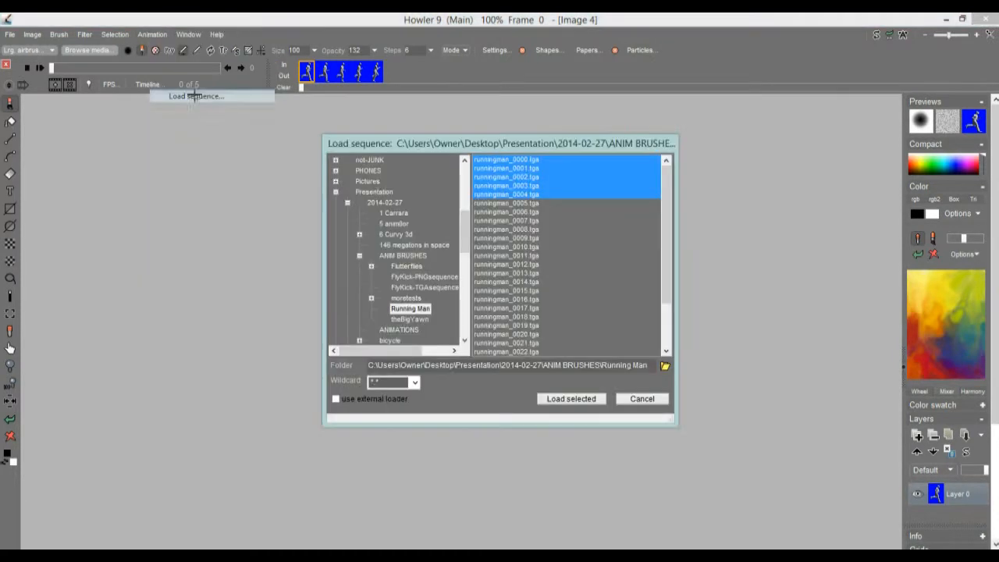
pyautogui.moveTo(535, 144); pyautogui.dragTo(470, 128)
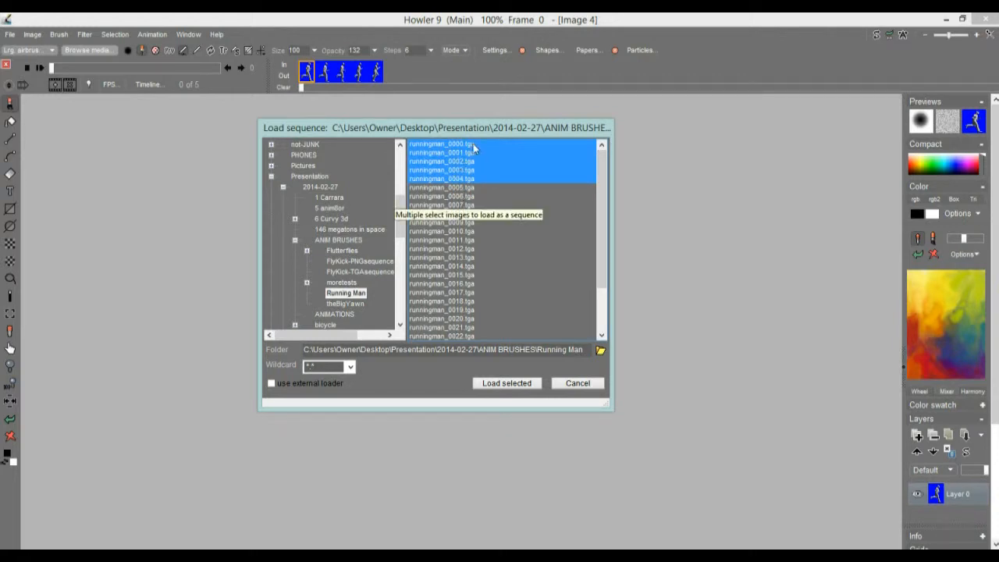
pyautogui.moveTo(453, 170); pyautogui.dragTo(458, 314)
pyautogui.moveTo(440, 145); pyautogui.dragTo(458, 395)
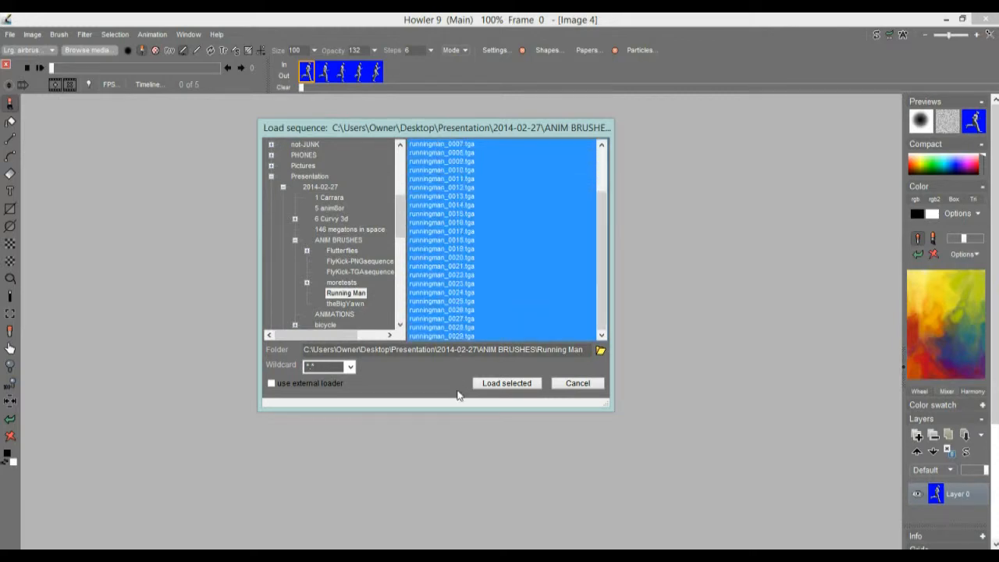
pyautogui.moveTo(602, 309); pyautogui.dragTo(618, 360)
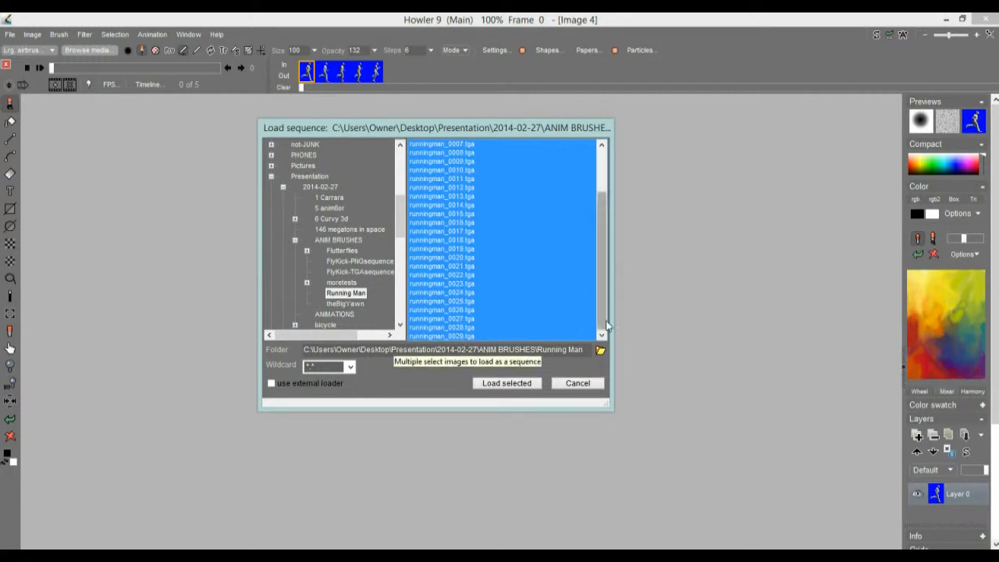
pyautogui.scroll(3, 557, 201)
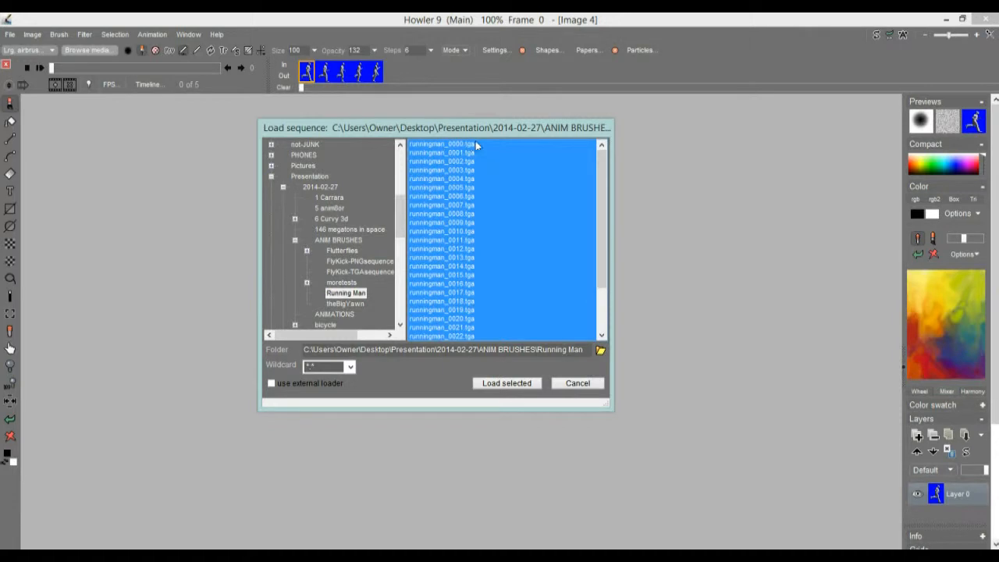
pyautogui.scroll(-2, 605, 176)
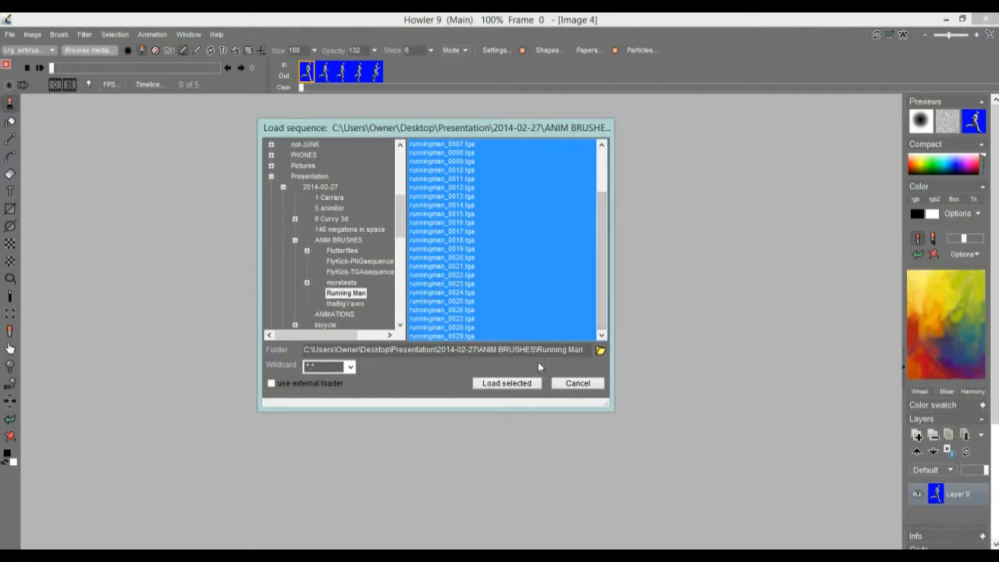
pyautogui.click(507, 383)
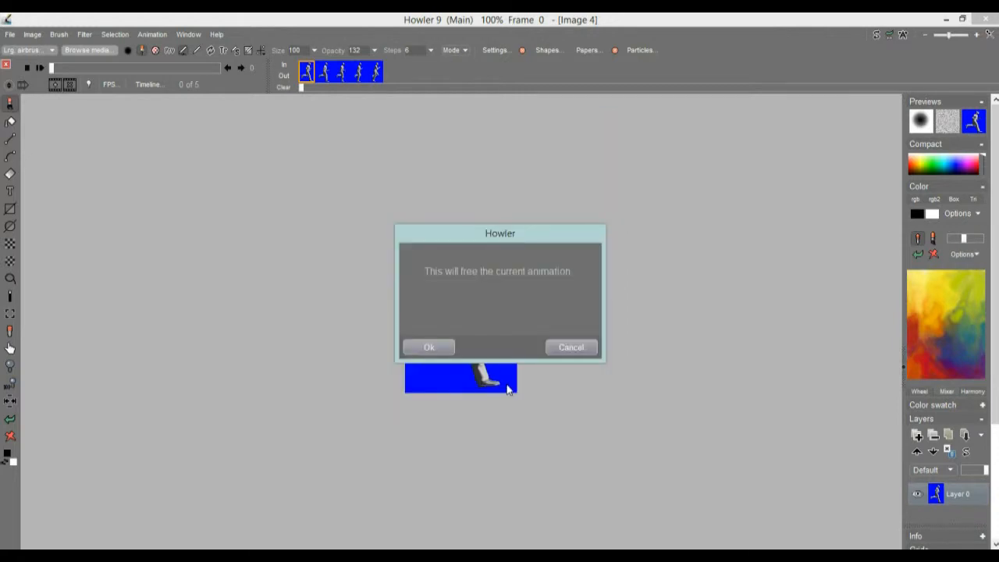
pyautogui.click(413, 346)
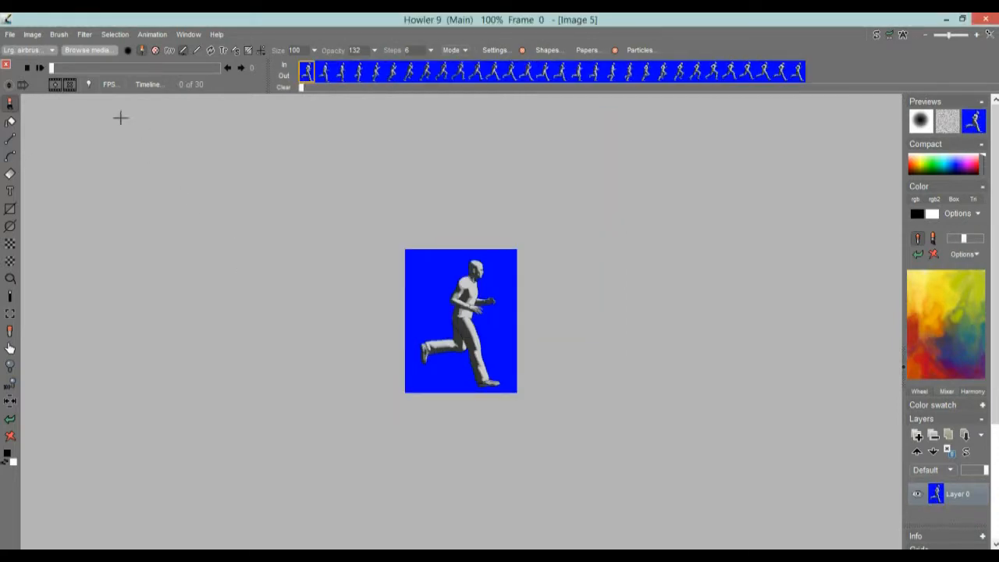
# Store the running man animation to memory from frame 4 and place its preview window beside the canvas
pyautogui.moveTo(51, 68); pyautogui.dragTo(74, 68)
pyautogui.click(156, 36)
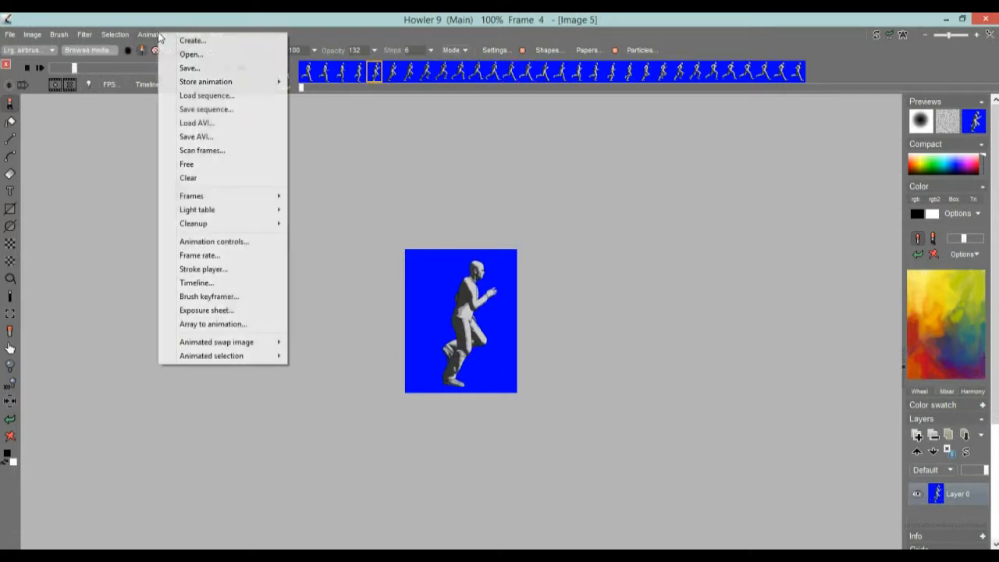
pyautogui.moveTo(231, 89)
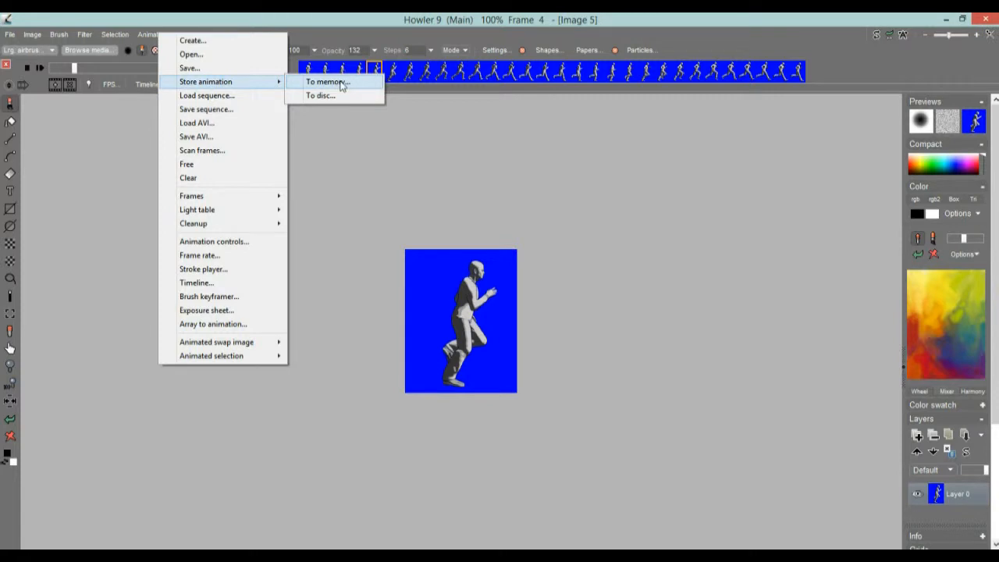
pyautogui.click(323, 84)
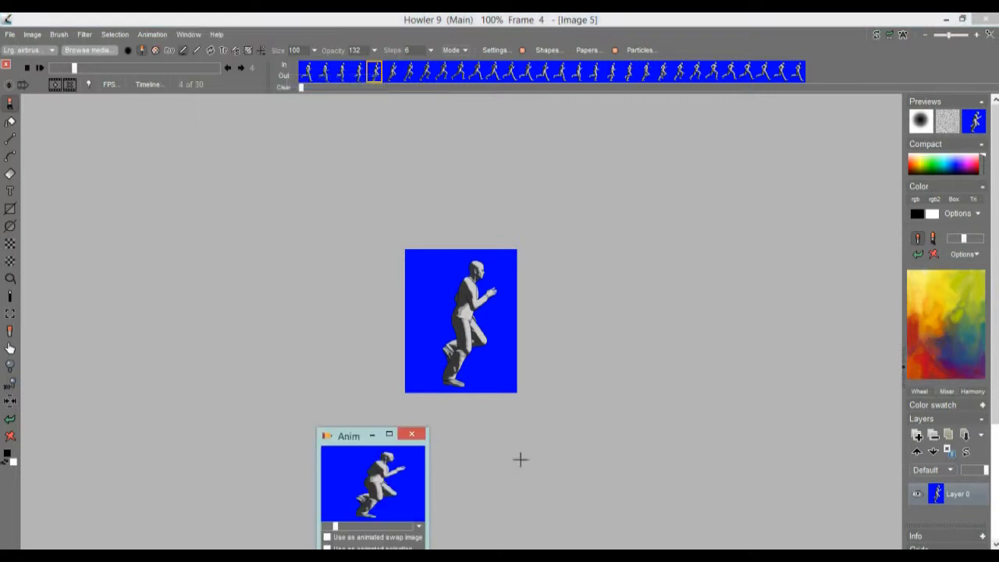
pyautogui.moveTo(353, 436); pyautogui.dragTo(805, 413)
pyautogui.click(189, 34)
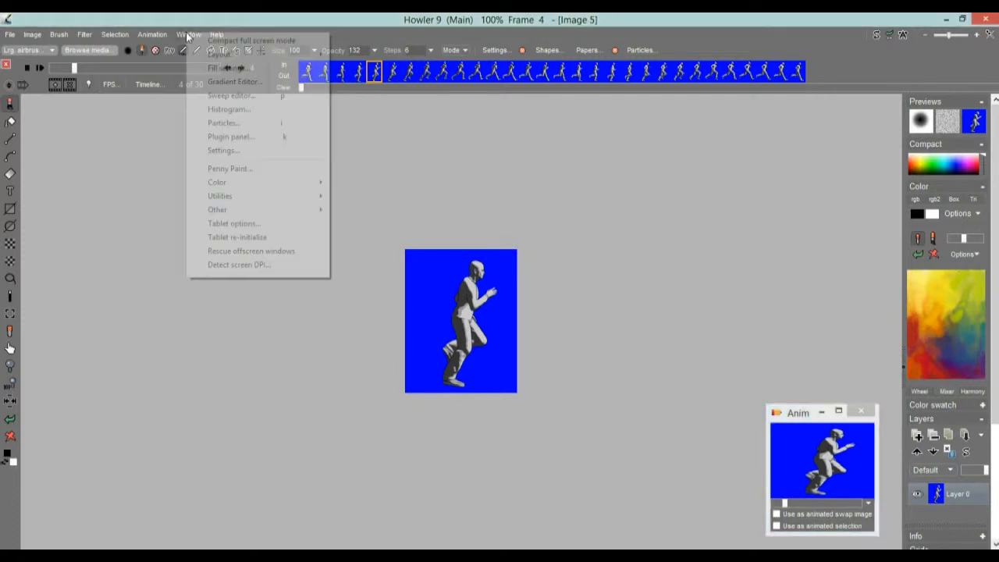
pyautogui.moveTo(152, 34)
pyautogui.moveTo(253, 83)
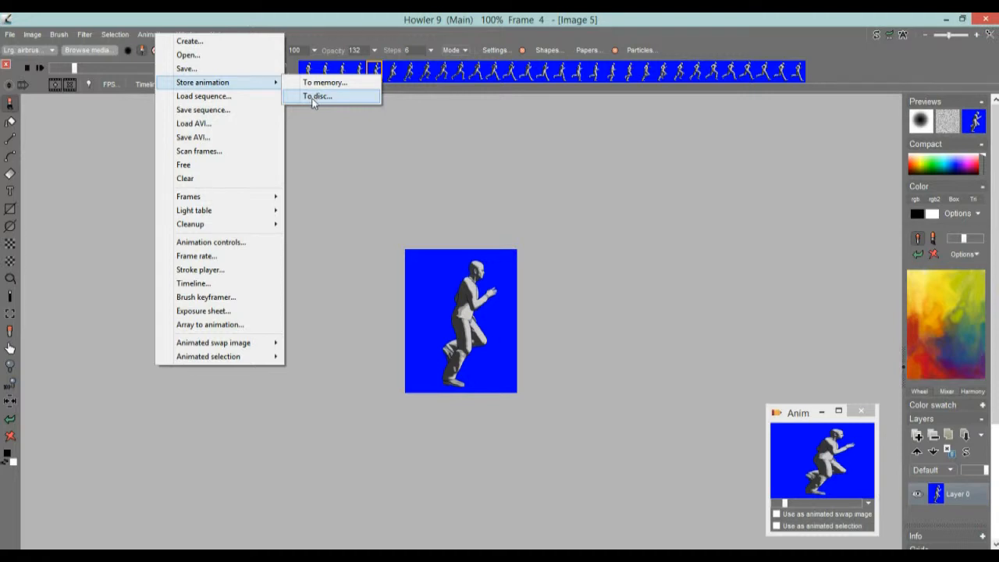
pyautogui.click(196, 15)
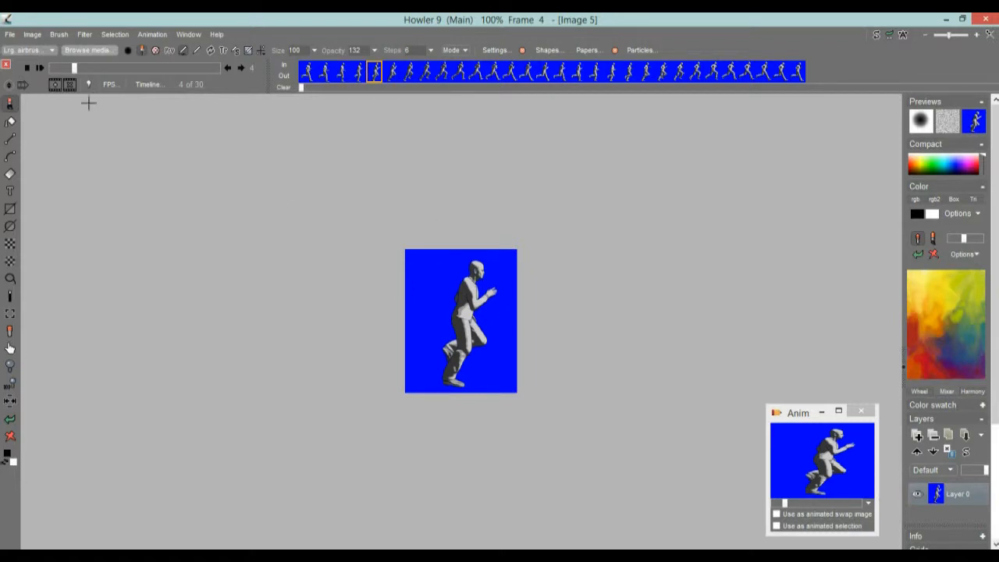
# Paint a white airbrush stroke across the running man on frame 19 and undo it
pyautogui.moveTo(91, 67); pyautogui.dragTo(160, 68)
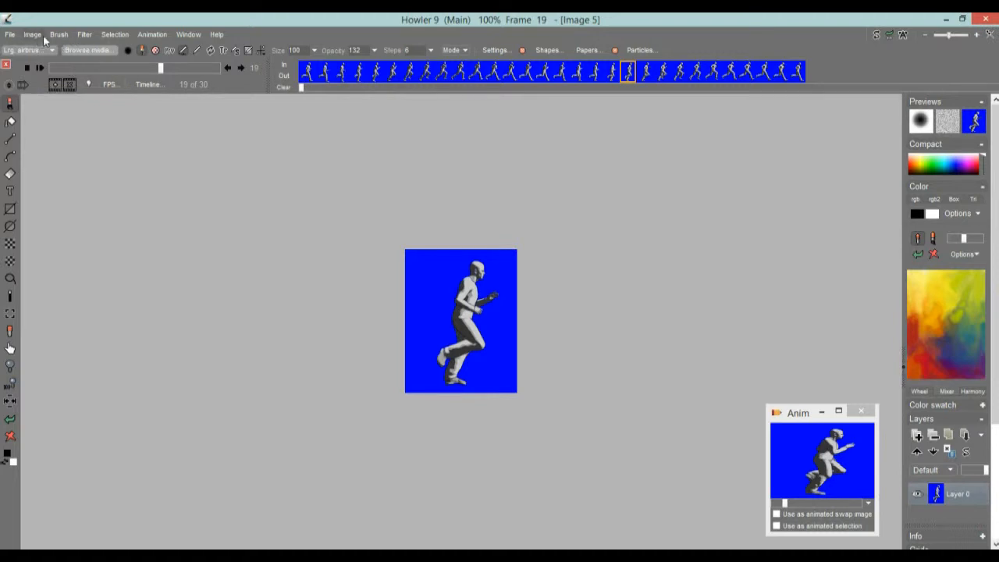
pyautogui.click(84, 35)
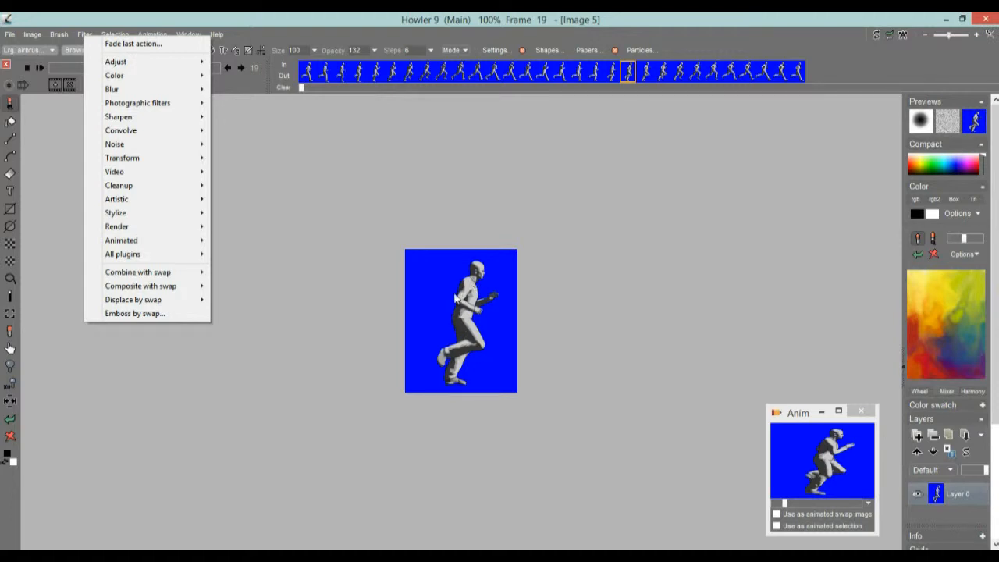
pyautogui.click(267, 18)
pyautogui.moveTo(383, 305)
pyautogui.mouseDown()
pyautogui.moveTo(508, 307)
pyautogui.moveTo(387, 298)
pyautogui.mouseUp()
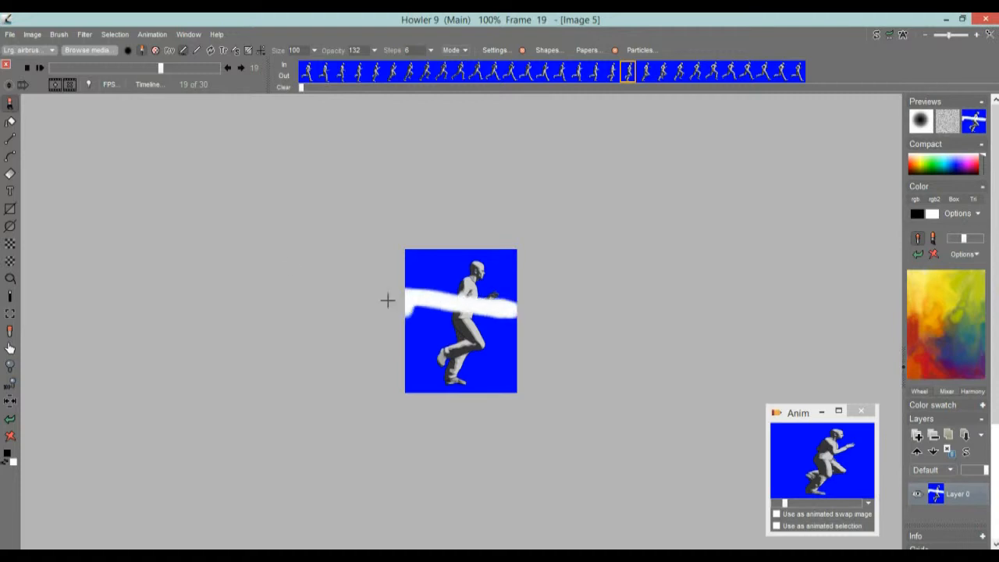
pyautogui.click(10, 419)
# Return to frame 0 of the running man animation and switch to the blank swap image
pyautogui.moveTo(209, 382); pyautogui.dragTo(351, 384)
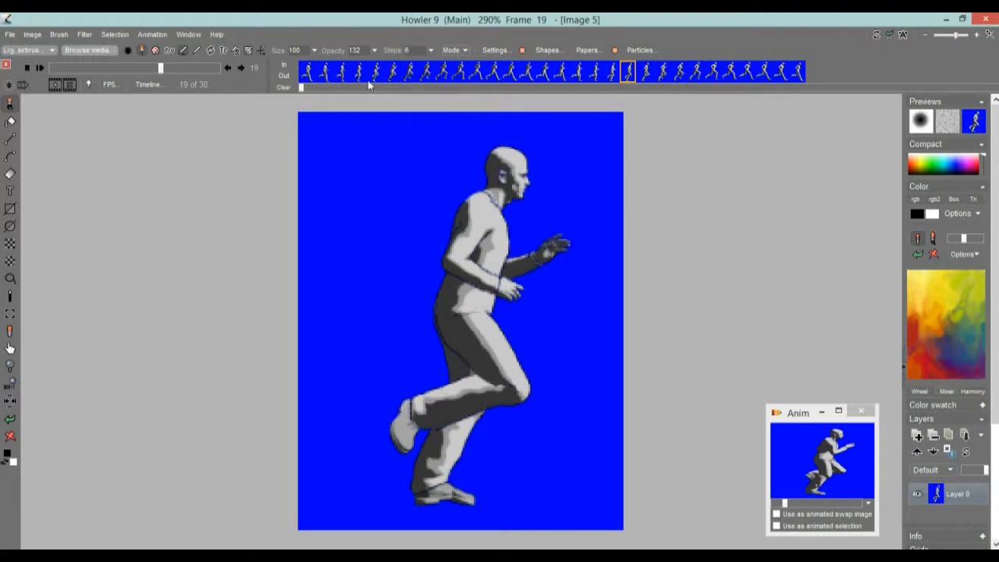
pyautogui.click(308, 72)
pyautogui.moveTo(310, 75)
pyautogui.mouseDown()
pyautogui.moveTo(374, 71)
pyautogui.moveTo(307, 71)
pyautogui.mouseUp()
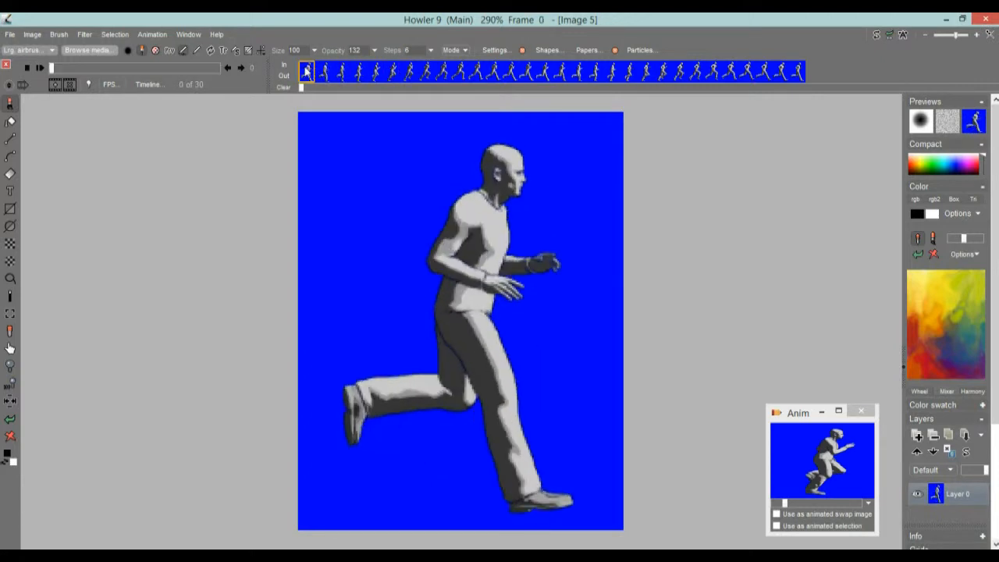
pyautogui.click(877, 36)
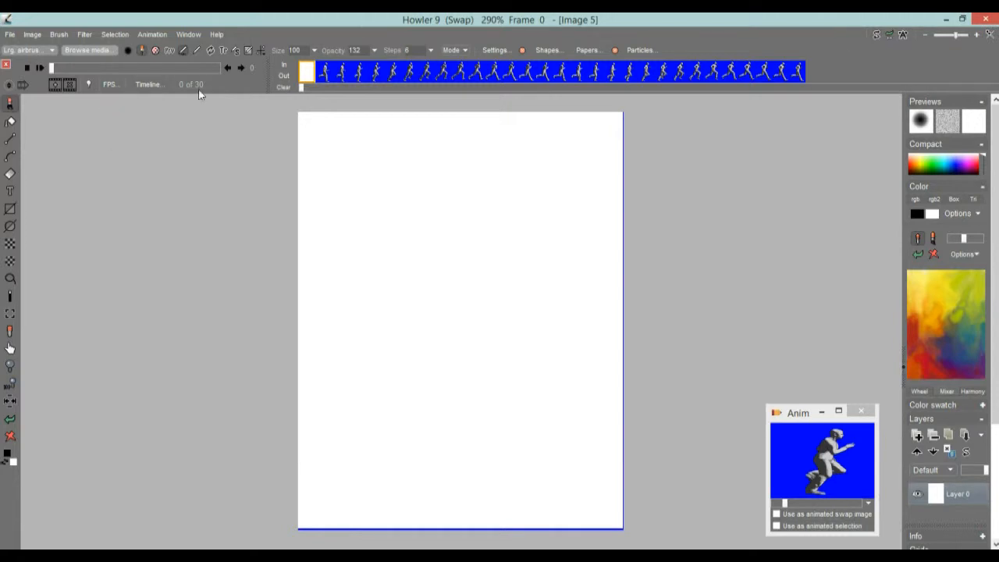
# Render the animated Neutrons filter over the animation, keeping the default particle settings
pyautogui.click(84, 35)
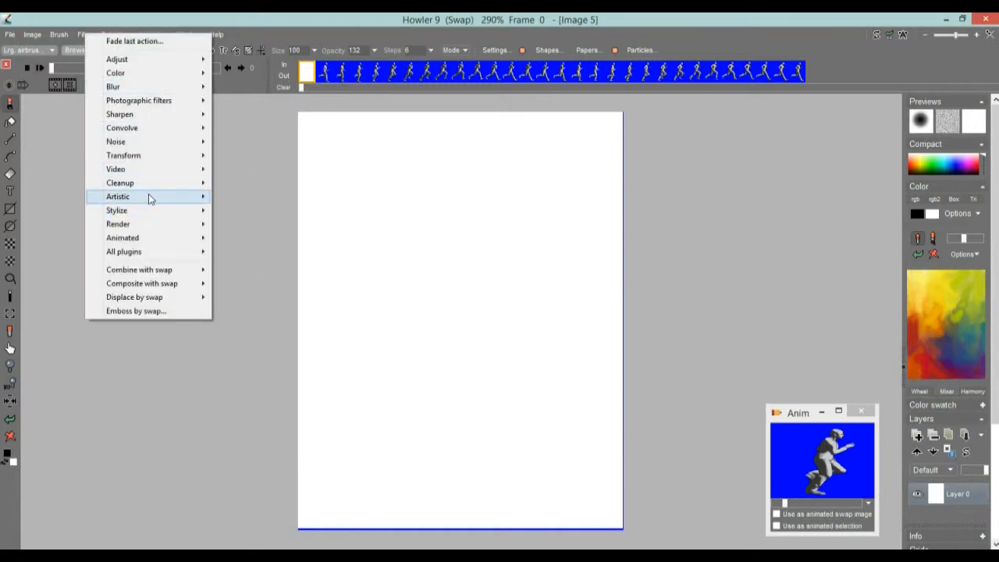
pyautogui.moveTo(150, 198)
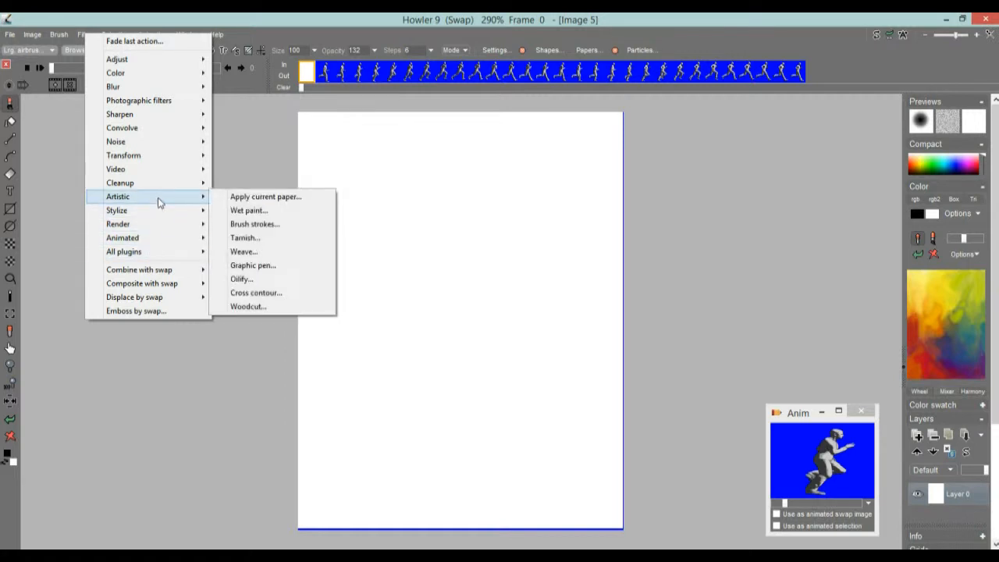
pyautogui.moveTo(167, 238)
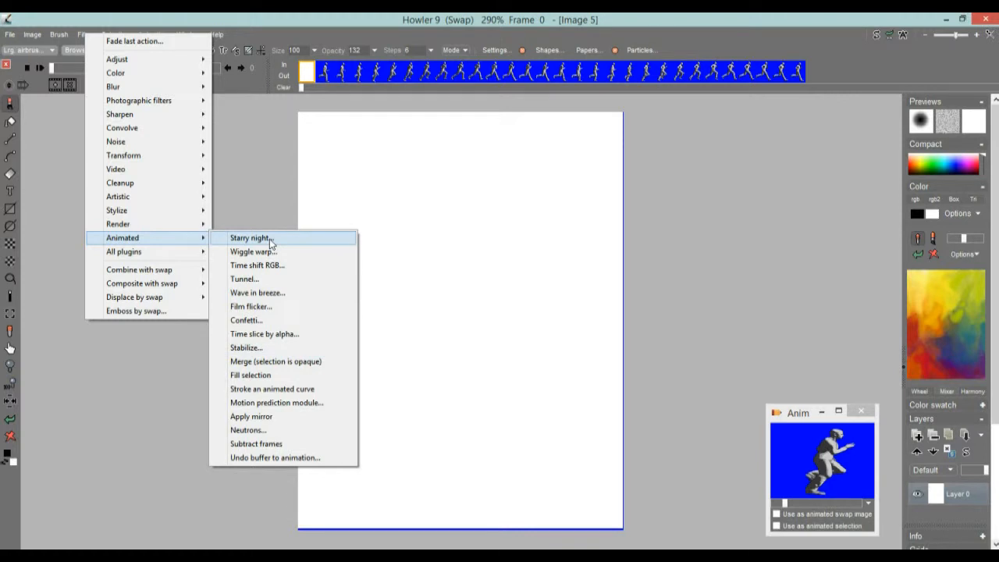
pyautogui.click(290, 430)
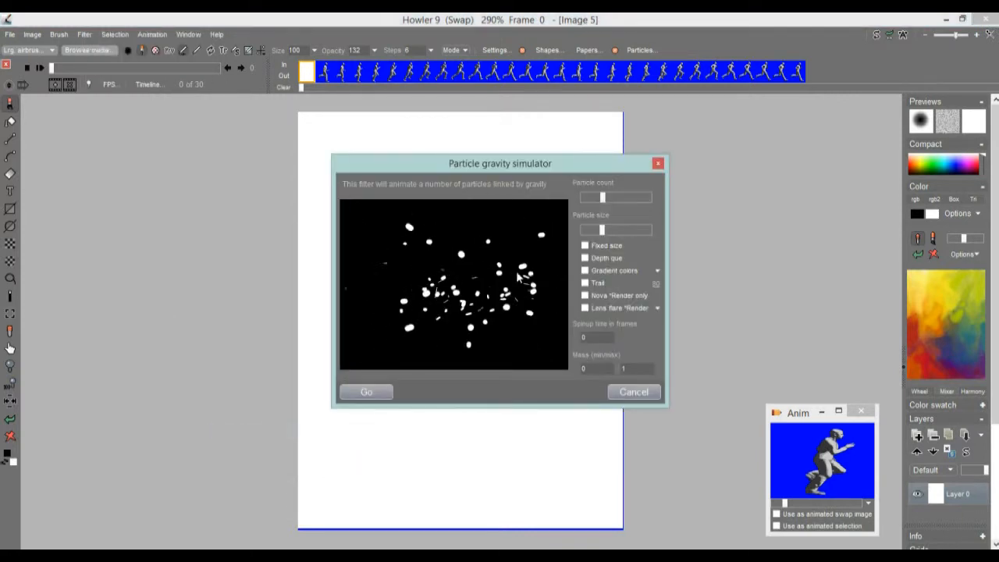
pyautogui.click(370, 394)
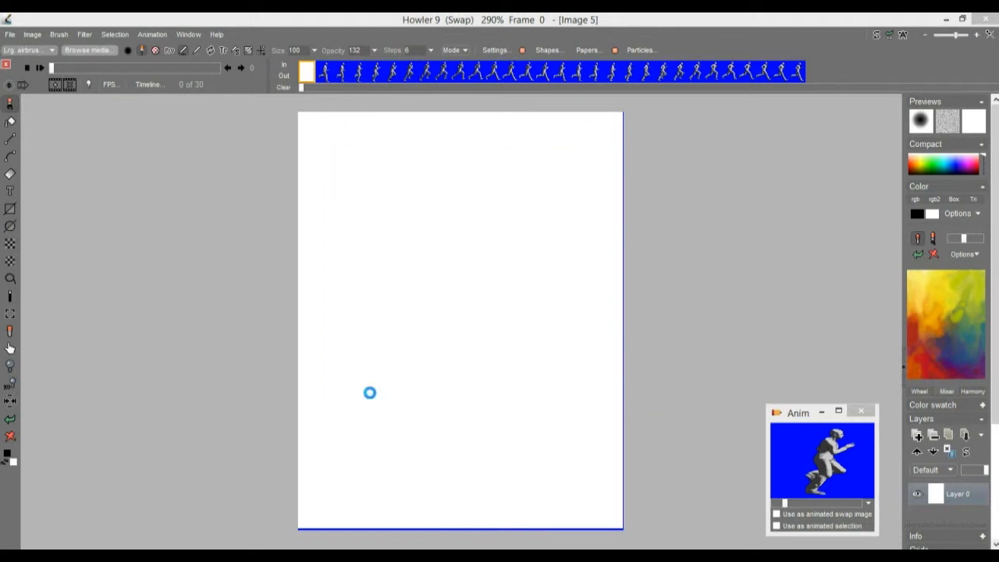
# Play and scrub through the rendered particle animation, returning to its first frame
pyautogui.moveTo(52, 68); pyautogui.dragTo(331, 81)
pyautogui.click(40, 68)
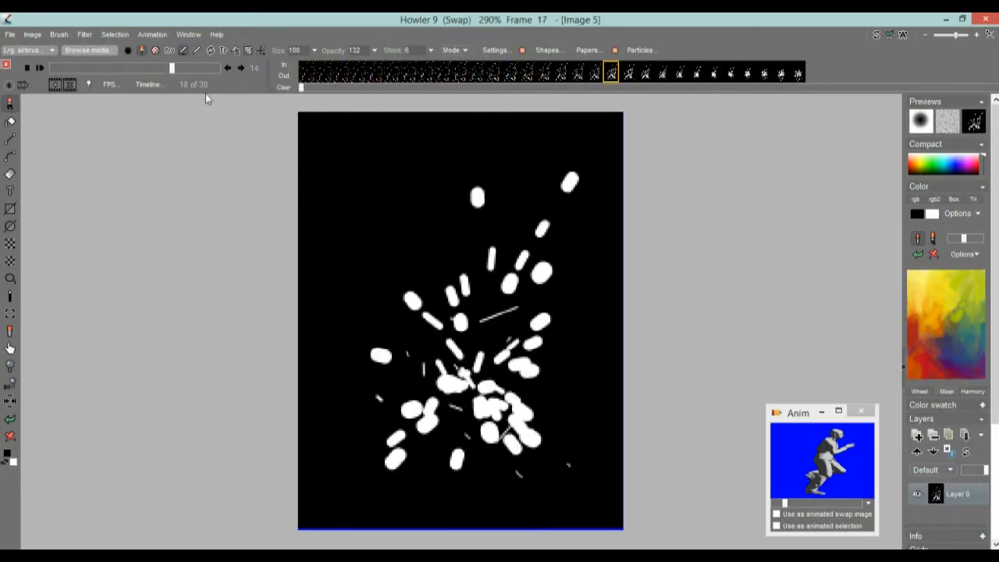
pyautogui.moveTo(164, 104); pyautogui.dragTo(27, 103)
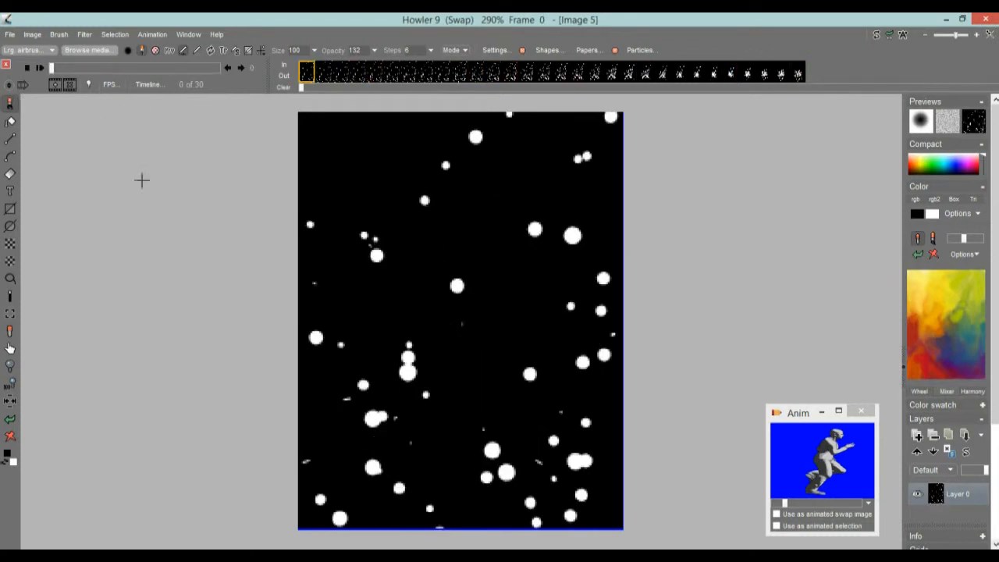
# Store the particle animation to memory and place its preview window above the running man's preview
pyautogui.click(159, 36)
pyautogui.moveTo(206, 92)
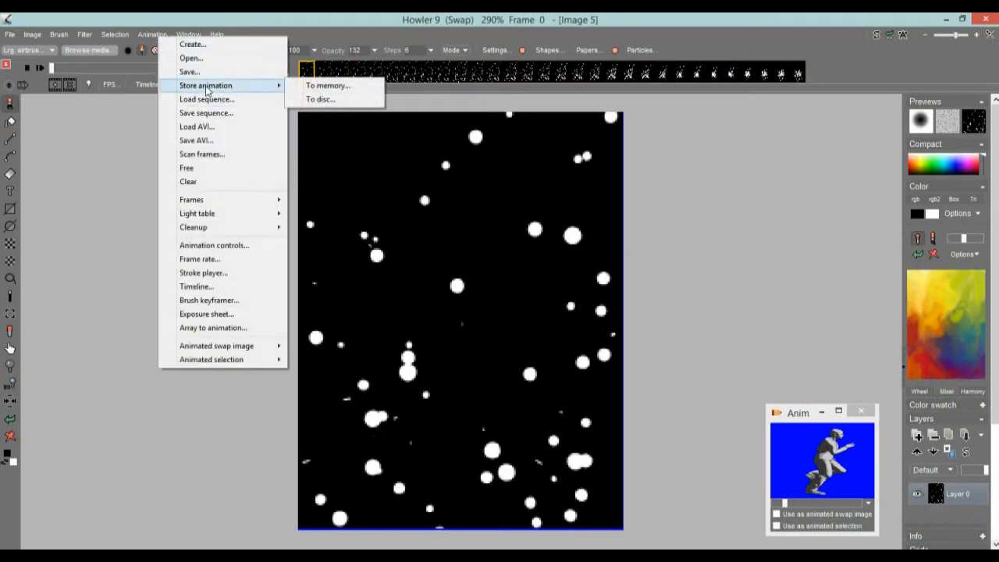
pyautogui.click(344, 91)
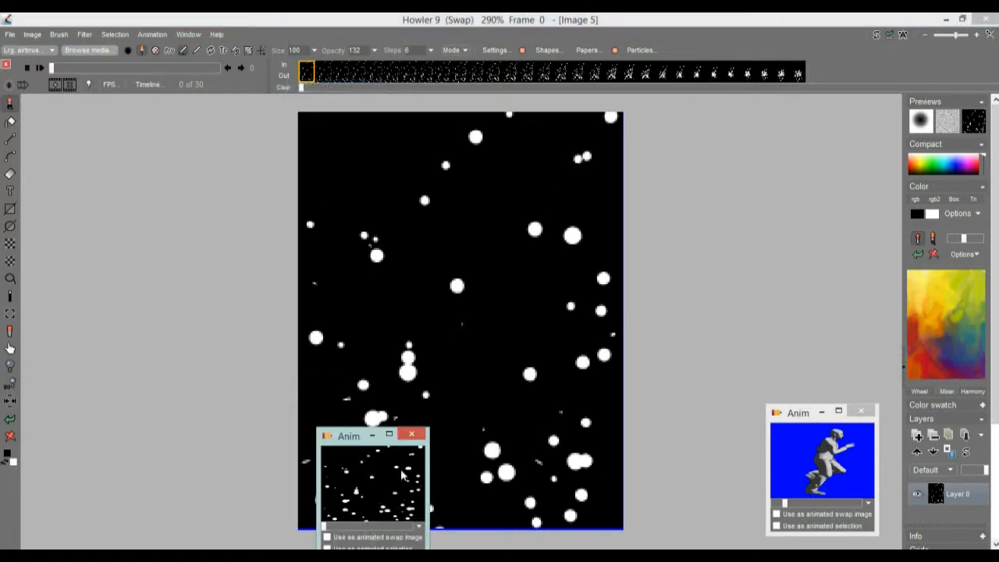
pyautogui.moveTo(355, 442); pyautogui.dragTo(757, 182)
pyautogui.moveTo(733, 267)
pyautogui.mouseDown()
pyautogui.moveTo(819, 262)
pyautogui.moveTo(728, 258)
pyautogui.mouseUp()
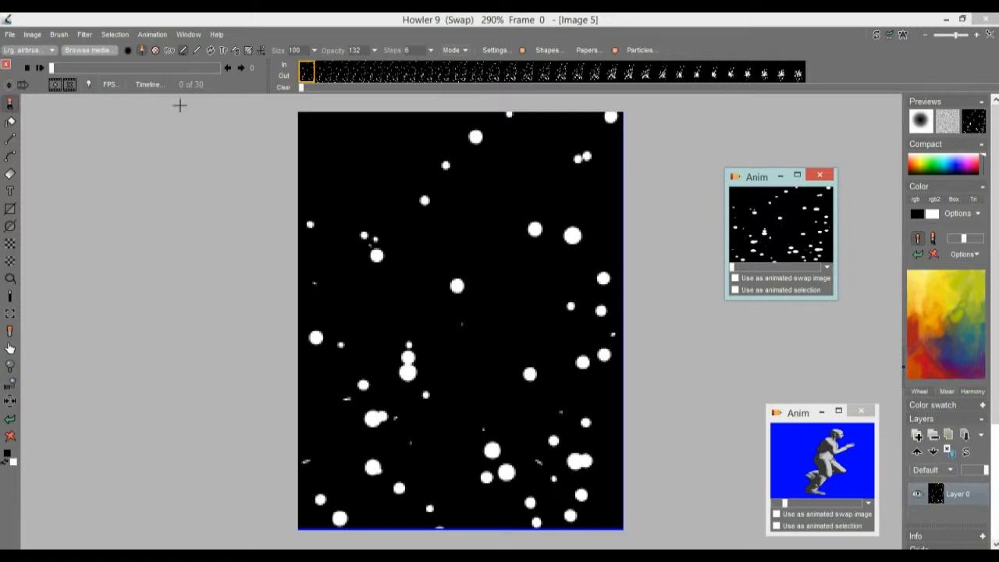
# Play the particle animation and replace it by restoring the running man animation from its memory preview
pyautogui.click(40, 69)
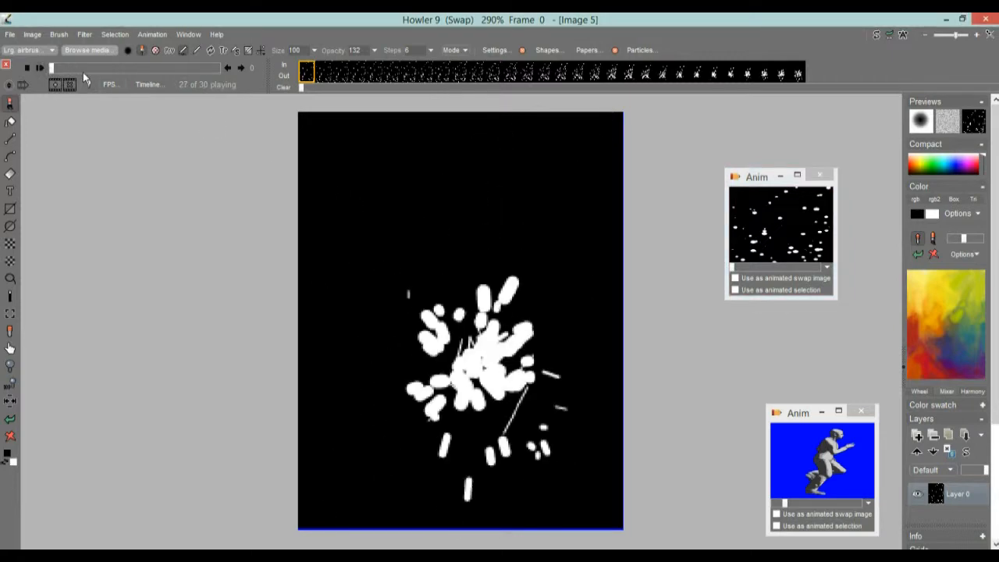
pyautogui.moveTo(68, 71)
pyautogui.mouseDown()
pyautogui.moveTo(181, 73)
pyautogui.moveTo(67, 74)
pyautogui.mouseUp()
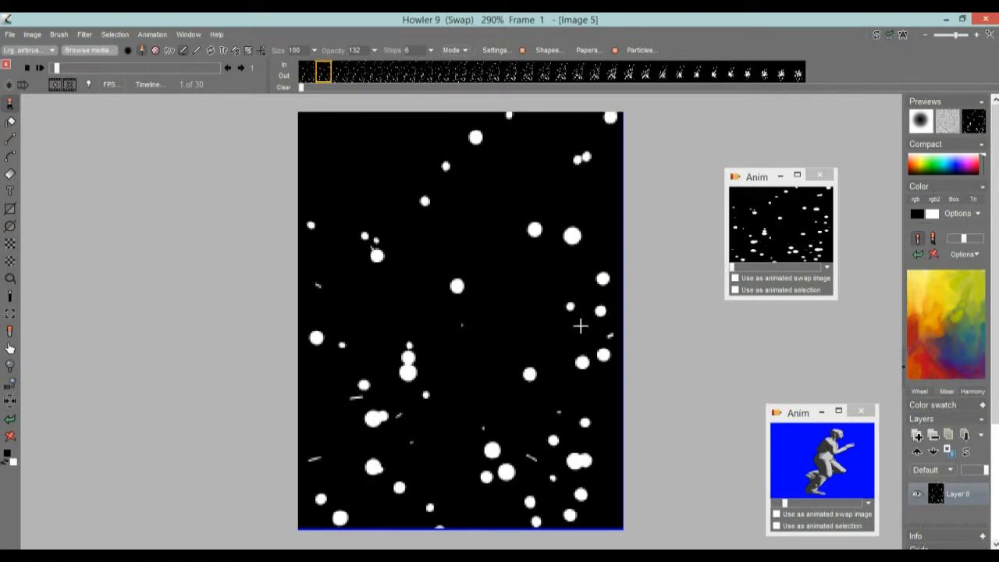
pyautogui.doubleClick(830, 466)
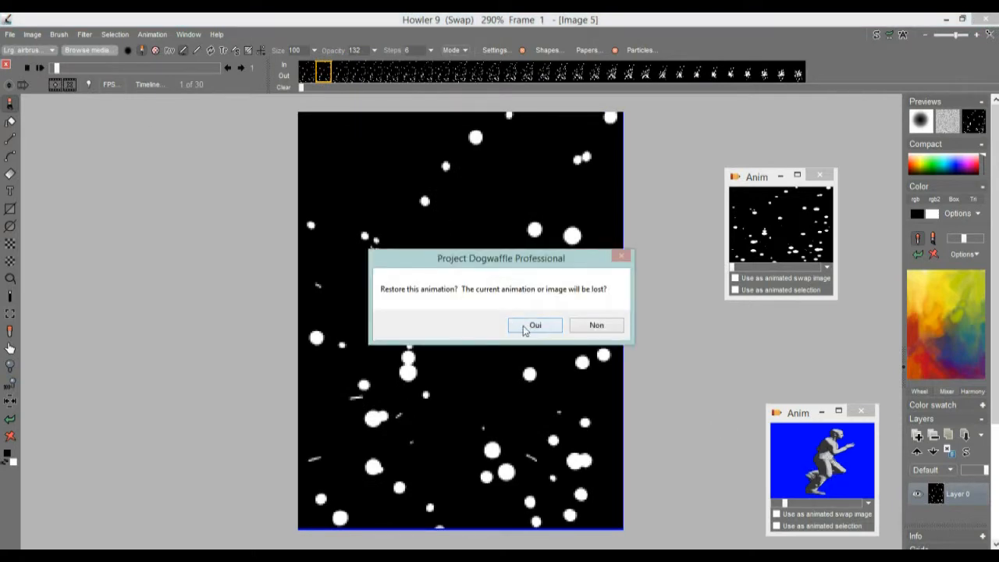
pyautogui.click(527, 329)
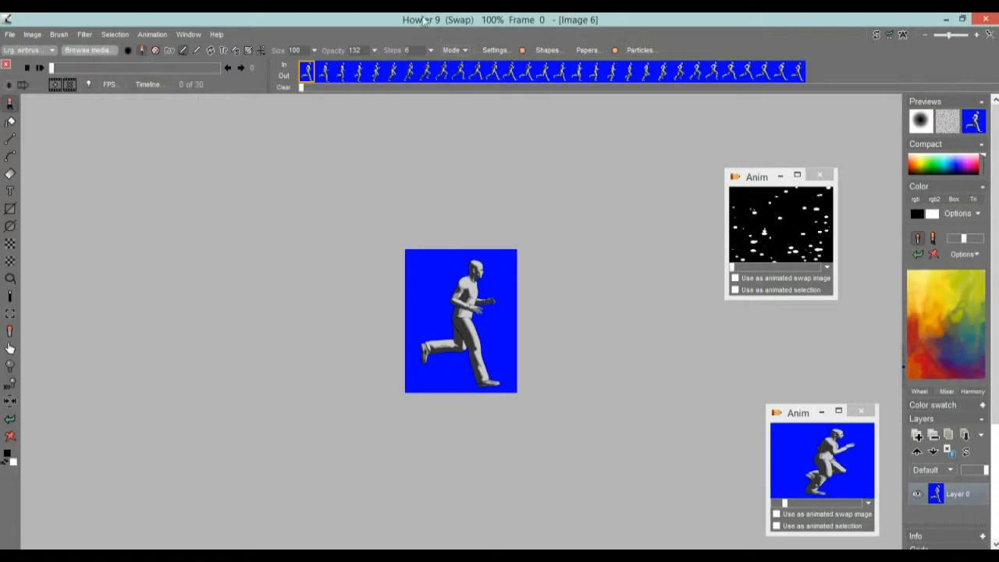
# Swap the blank image into frame 0 and restore the running man animation from memory again, playing it through
pyautogui.click(876, 37)
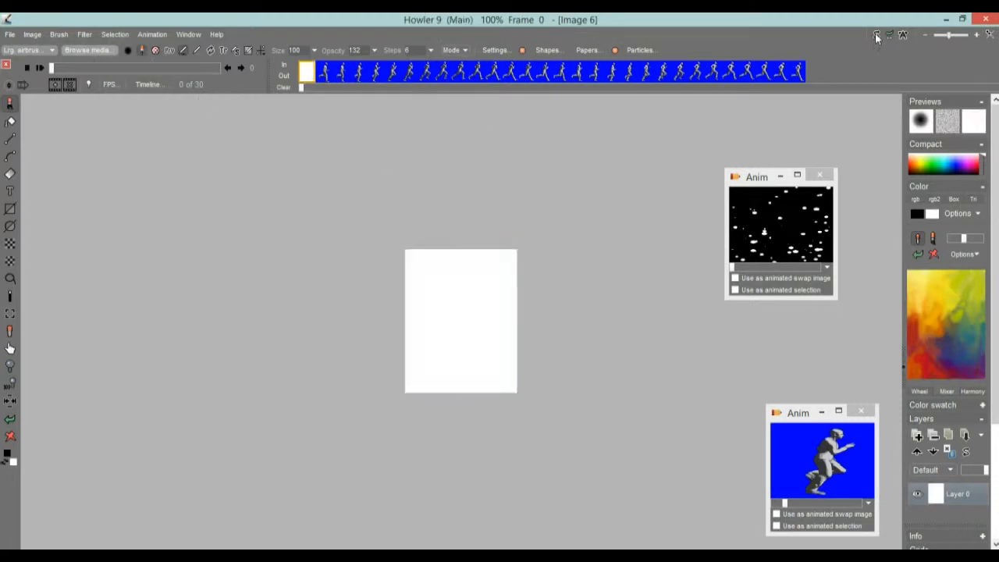
pyautogui.click(546, 330)
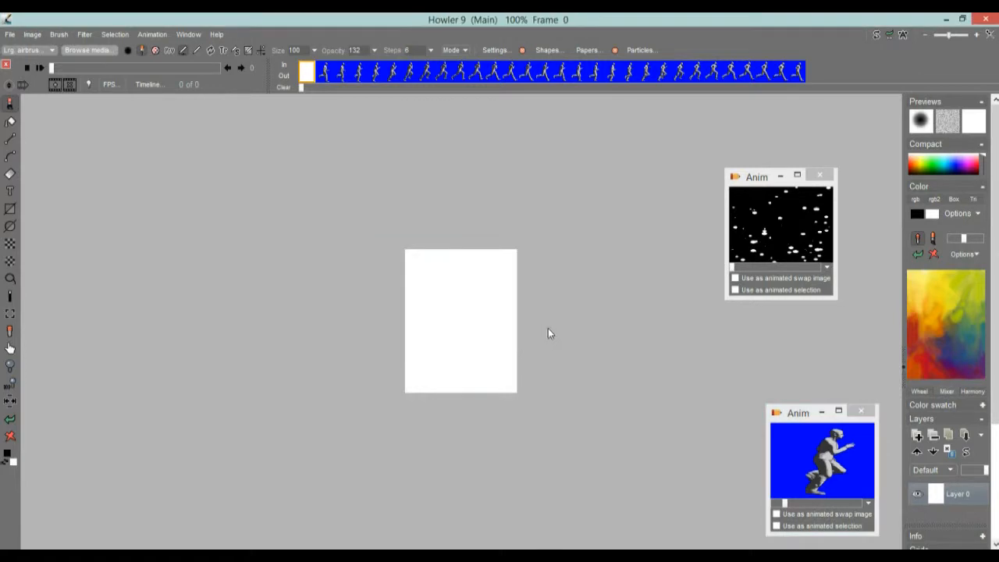
pyautogui.click(39, 68)
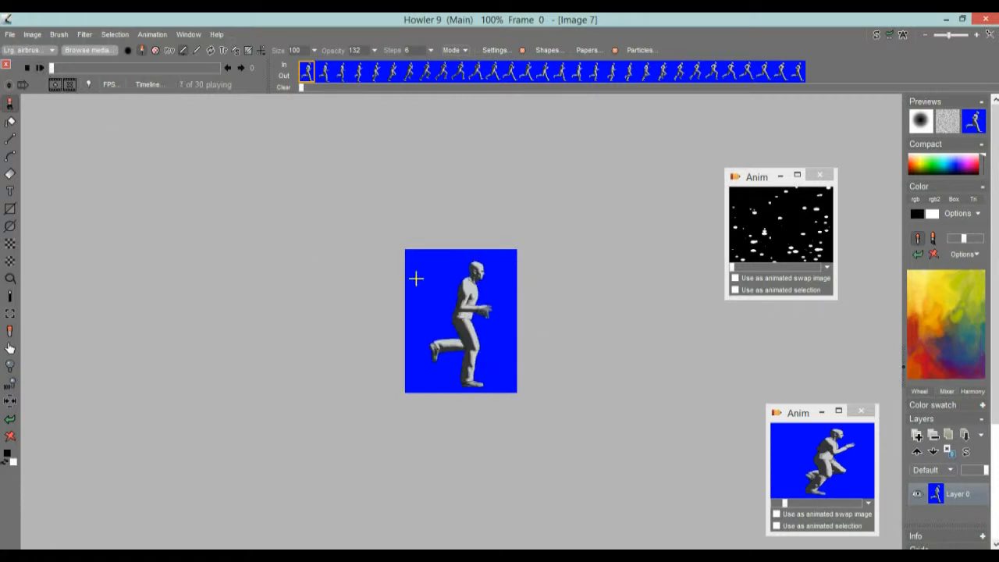
pyautogui.moveTo(51, 68); pyautogui.dragTo(232, 69)
# Restore the stored particle animation from memory and review its frames and the available frame editing commands
pyautogui.doubleClick(793, 232)
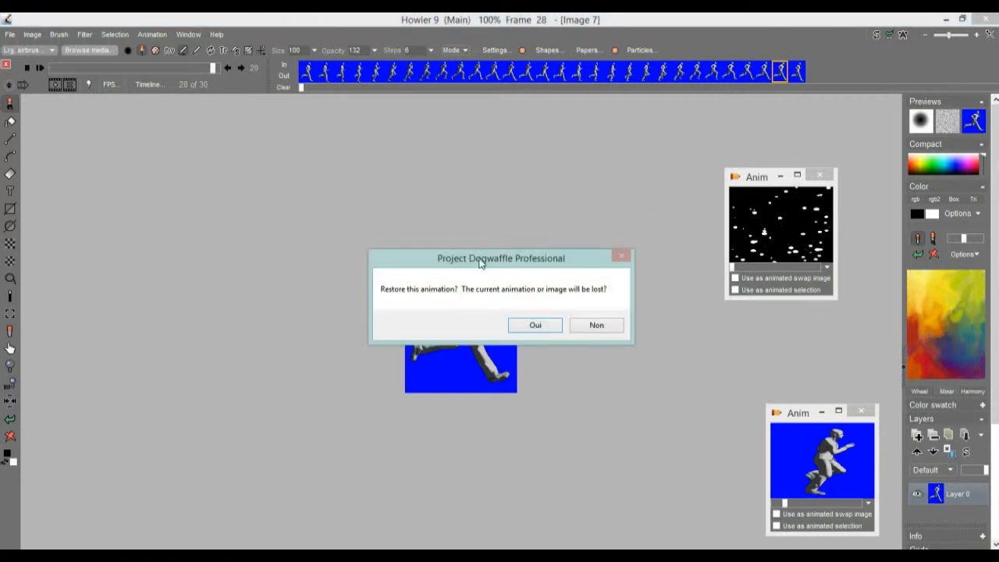
pyautogui.click(531, 325)
pyautogui.moveTo(62, 70); pyautogui.dragTo(287, 88)
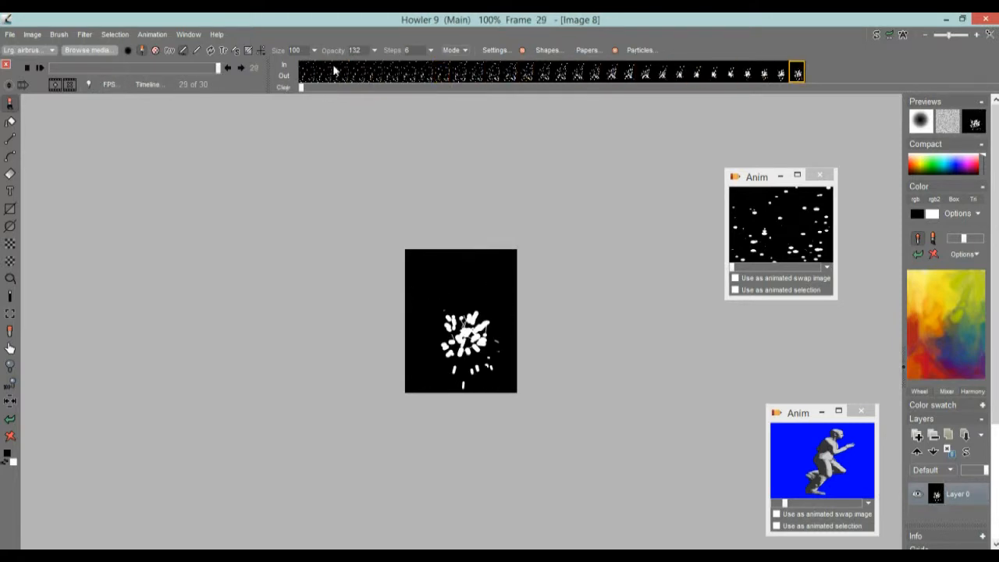
pyautogui.rightClick(404, 74)
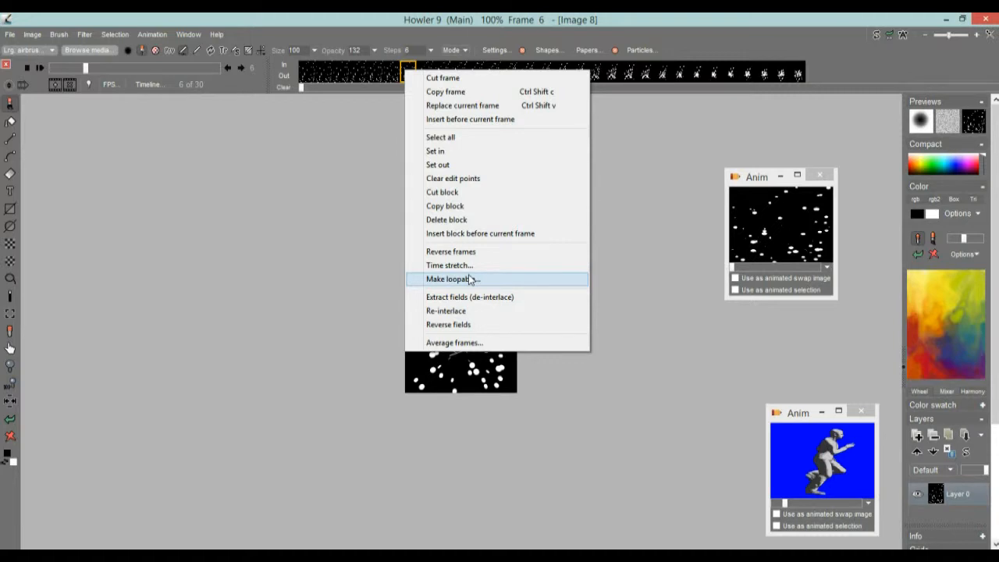
pyautogui.click(629, 17)
# Mark frames 20 to 29 of the particle animation as a block with in and out points, returning to frame 20
pyautogui.click(691, 74)
pyautogui.moveTo(694, 74); pyautogui.dragTo(645, 75)
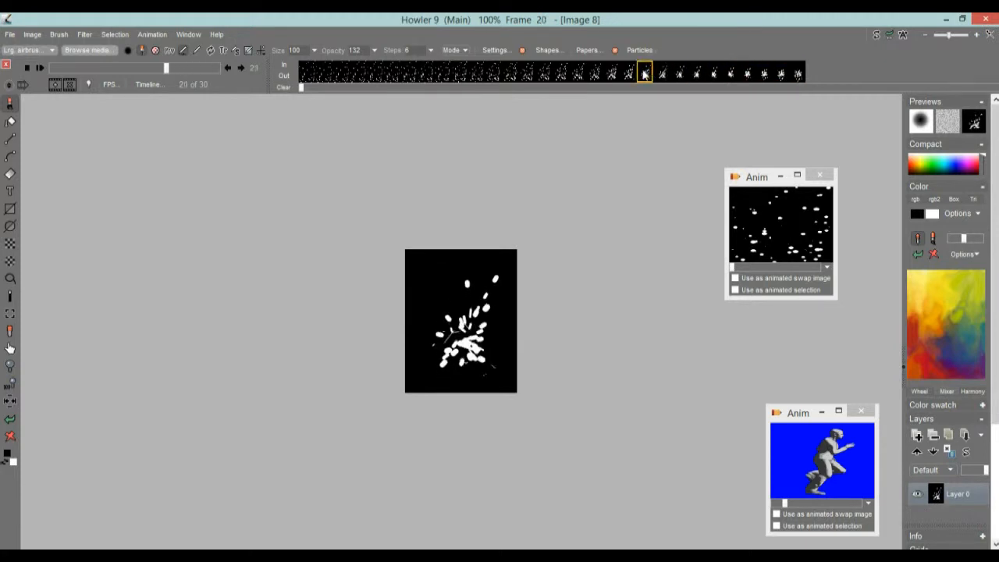
pyautogui.click(797, 73)
pyautogui.click(283, 76)
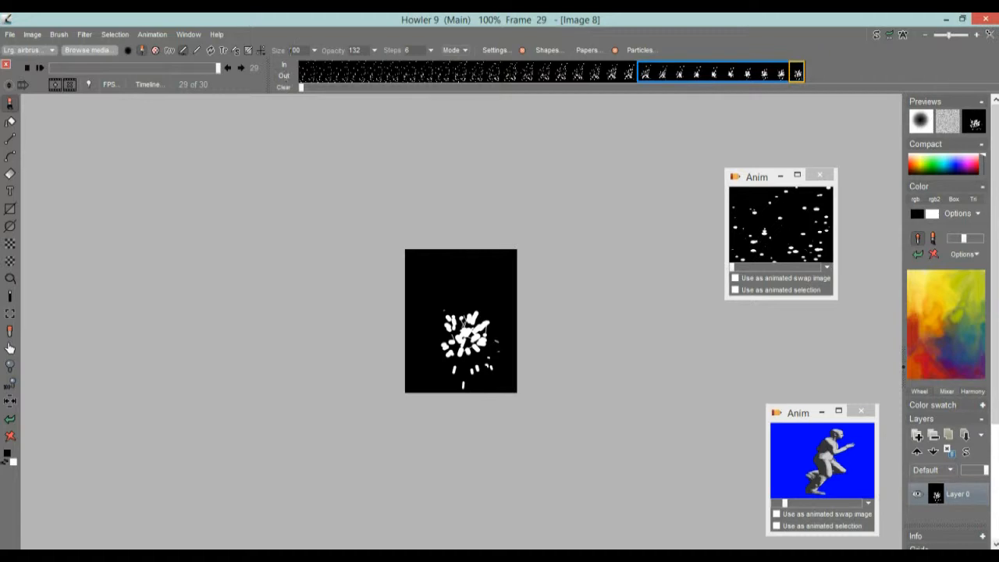
pyautogui.click(653, 73)
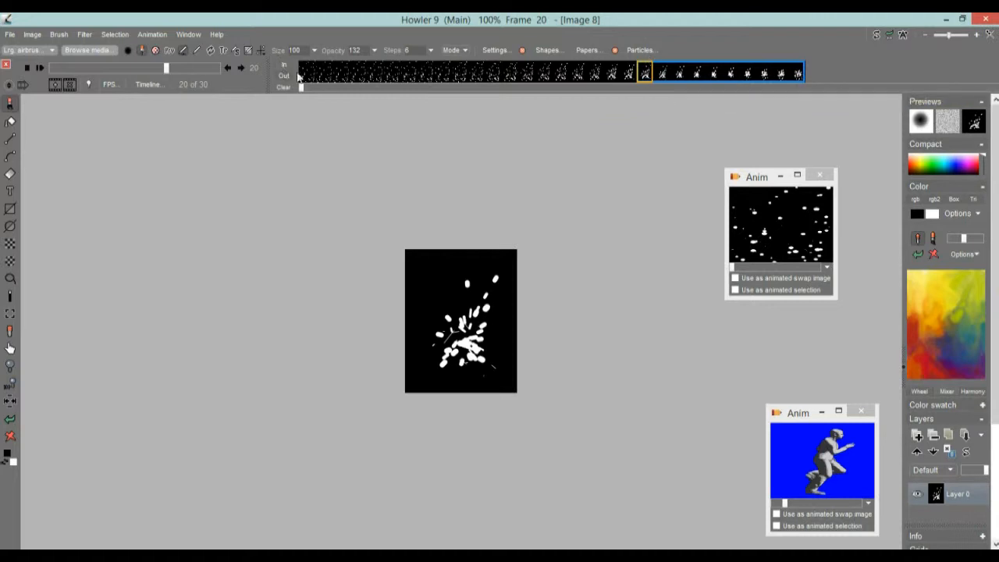
# Mark frames 0 to 6 of the particle animation as a block with in and out points
pyautogui.moveTo(304, 71); pyautogui.dragTo(409, 72)
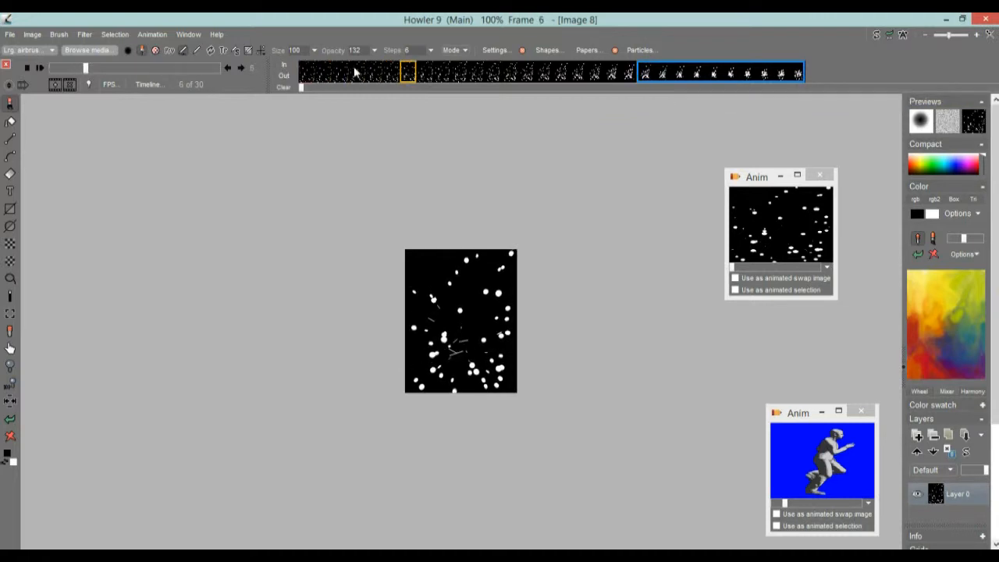
pyautogui.click(307, 73)
pyautogui.click(284, 66)
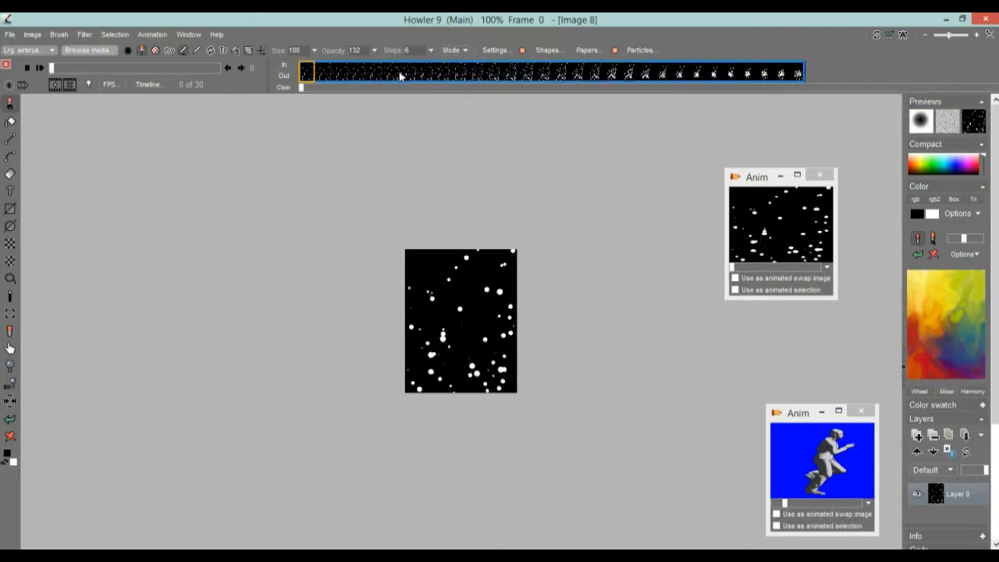
pyautogui.click(412, 74)
pyautogui.click(284, 75)
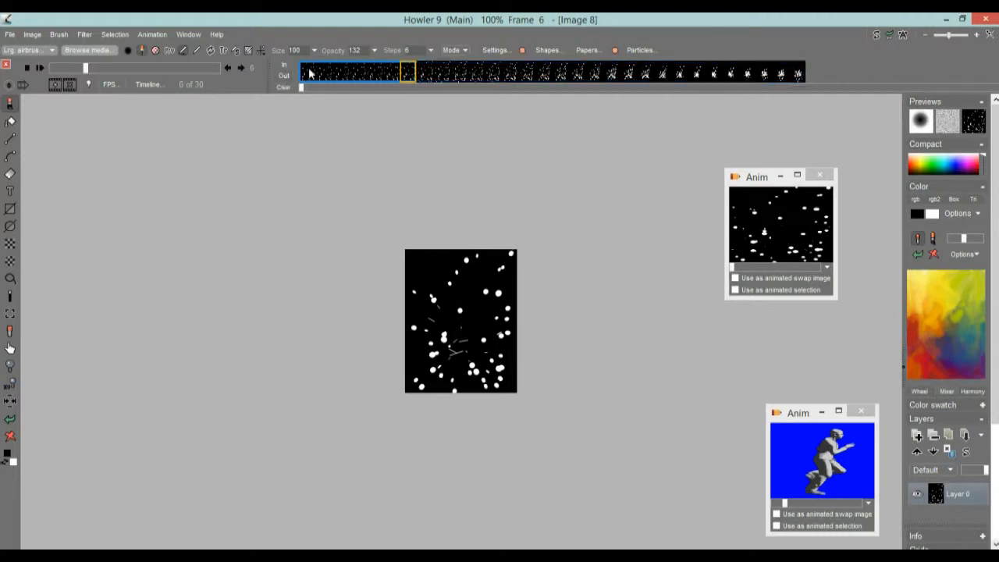
# Scrub through the filmstrip to examine the particle frames inside and outside the marked block
pyautogui.moveTo(800, 74); pyautogui.dragTo(423, 76)
pyautogui.moveTo(301, 75); pyautogui.dragTo(417, 74)
pyautogui.moveTo(322, 75); pyautogui.dragTo(396, 74)
pyautogui.moveTo(414, 77); pyautogui.dragTo(478, 77)
pyautogui.moveTo(685, 75)
pyautogui.mouseDown()
pyautogui.moveTo(797, 82)
pyautogui.moveTo(699, 81)
pyautogui.mouseUp()
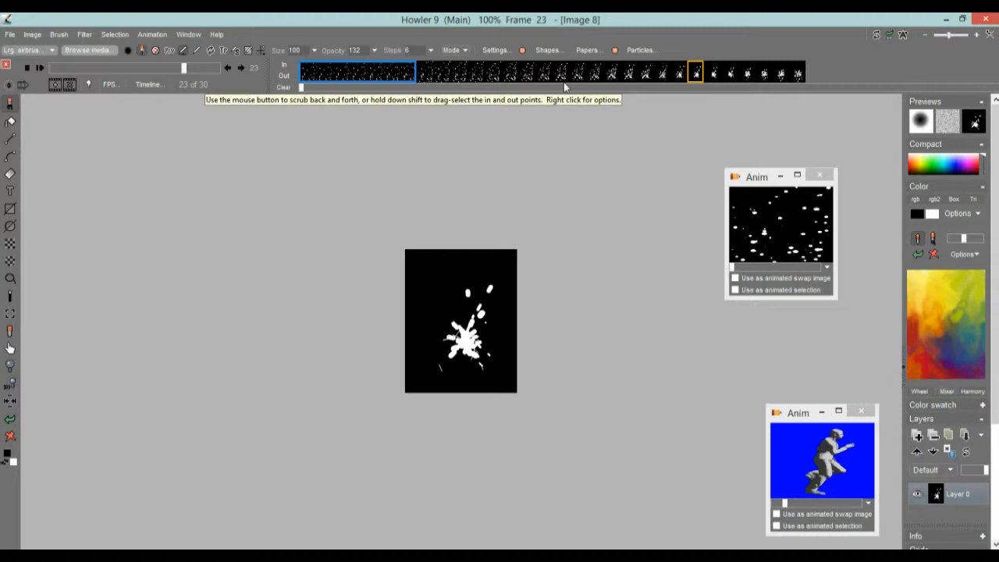
pyautogui.moveTo(305, 76); pyautogui.dragTo(796, 74)
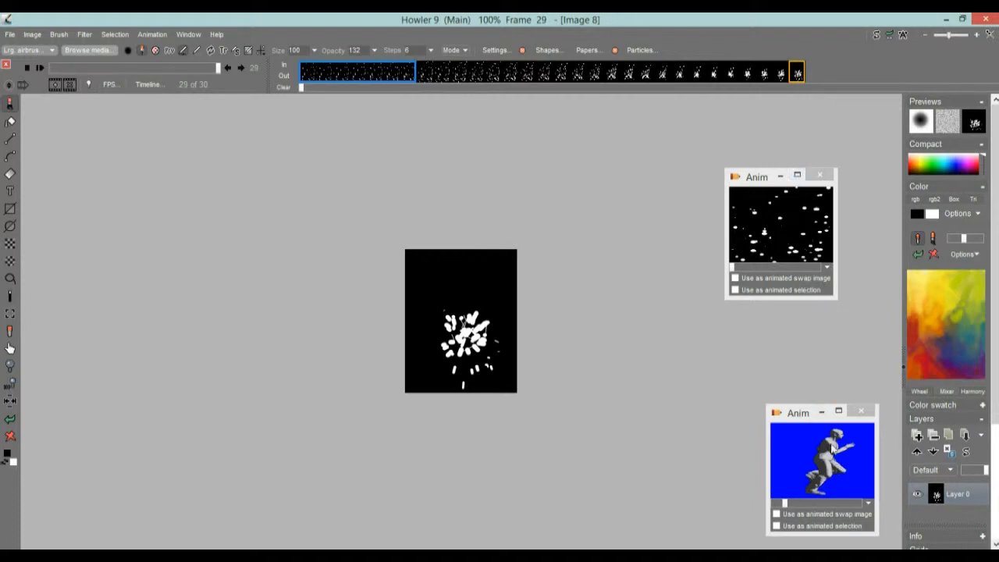
pyautogui.click(474, 73)
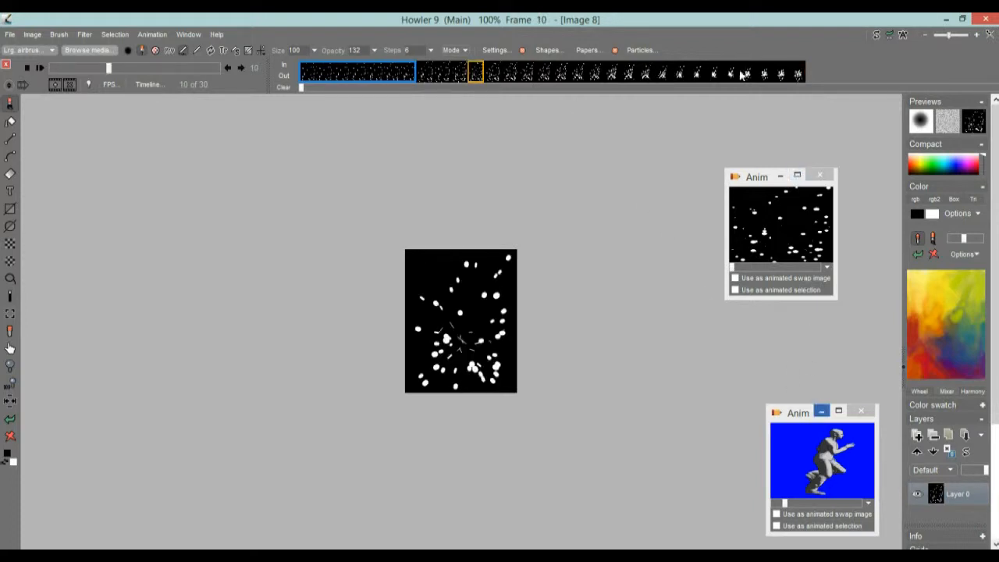
pyautogui.moveTo(449, 78); pyautogui.dragTo(400, 73)
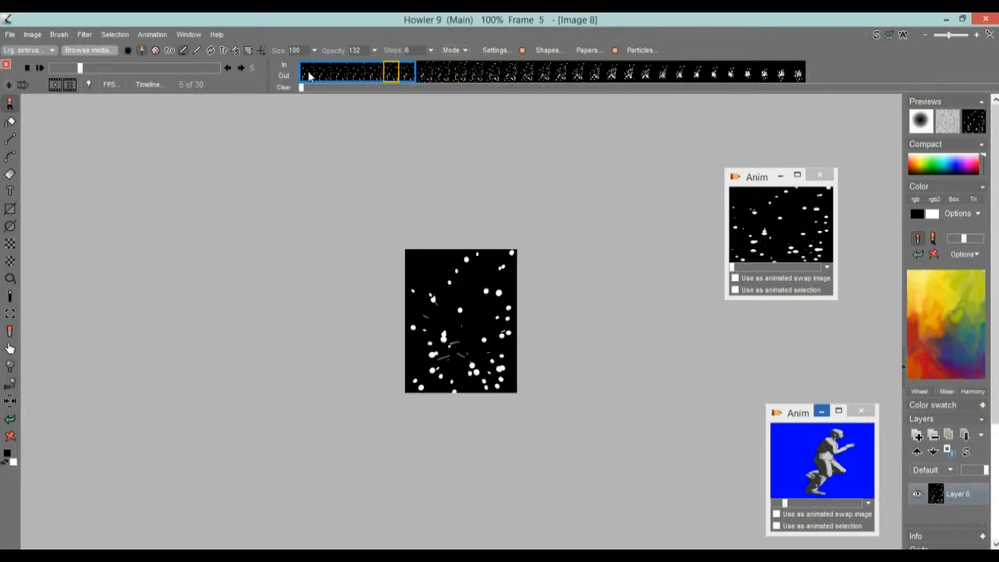
# Compare the particle animation's last frames with its first ones and play it to check how it loops
pyautogui.click(659, 72)
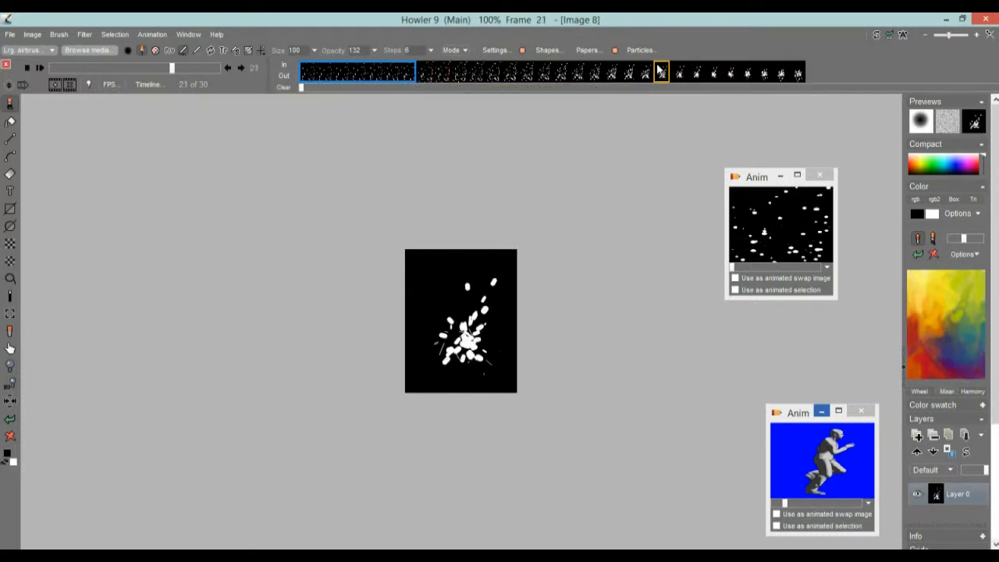
pyautogui.moveTo(664, 70); pyautogui.dragTo(794, 81)
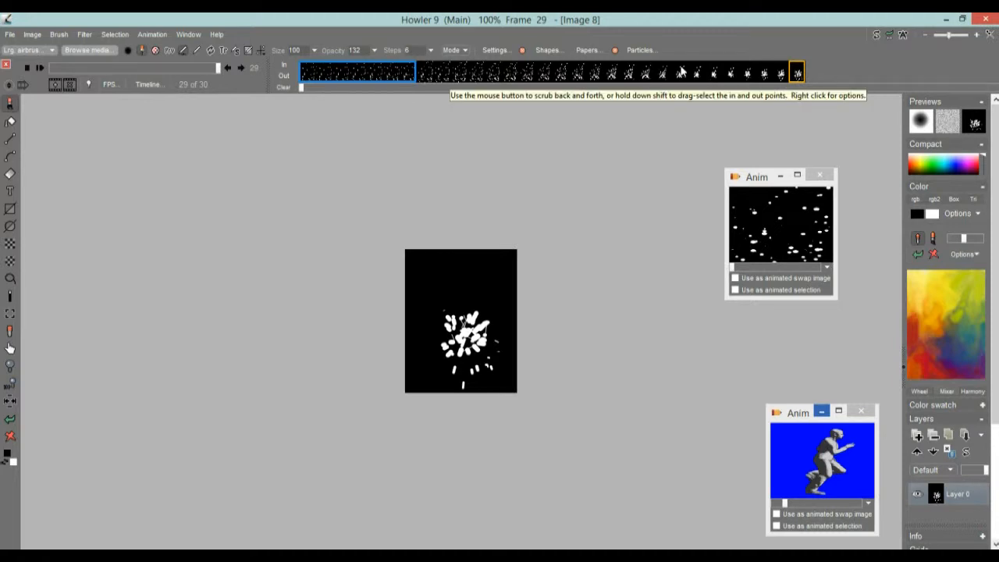
pyautogui.moveTo(797, 73)
pyautogui.mouseDown()
pyautogui.moveTo(306, 73)
pyautogui.moveTo(799, 78)
pyautogui.mouseUp()
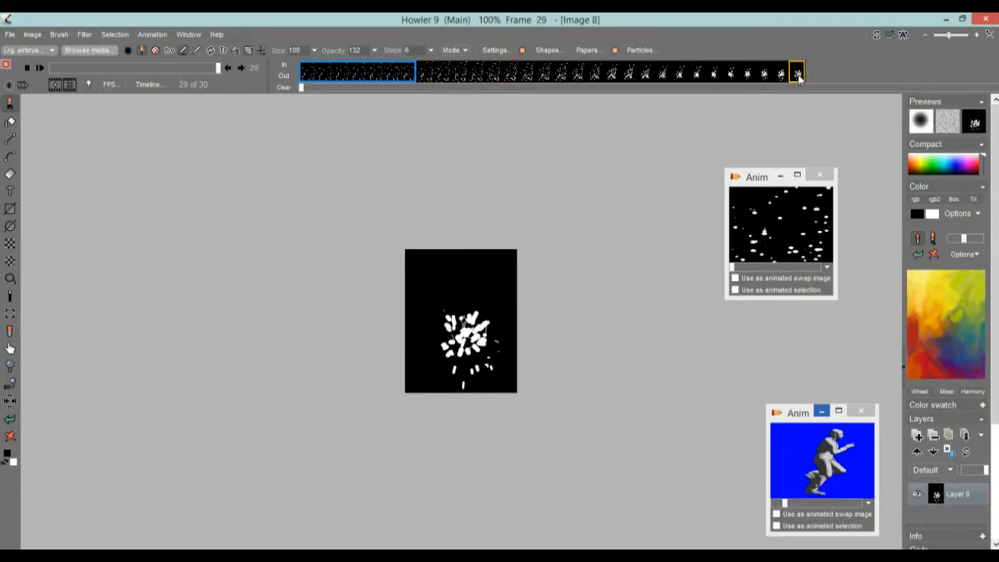
pyautogui.moveTo(341, 75); pyautogui.dragTo(303, 68)
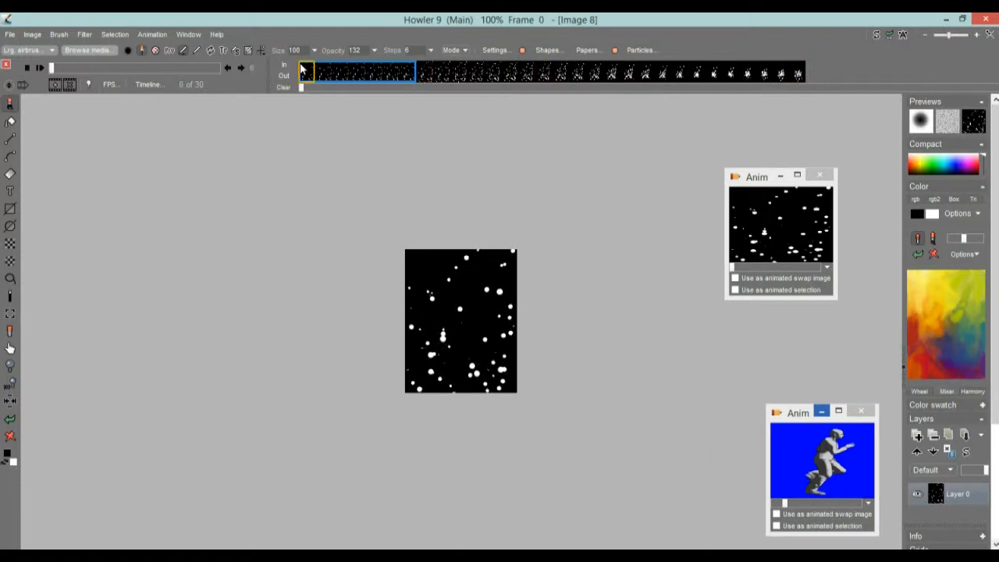
pyautogui.click(44, 68)
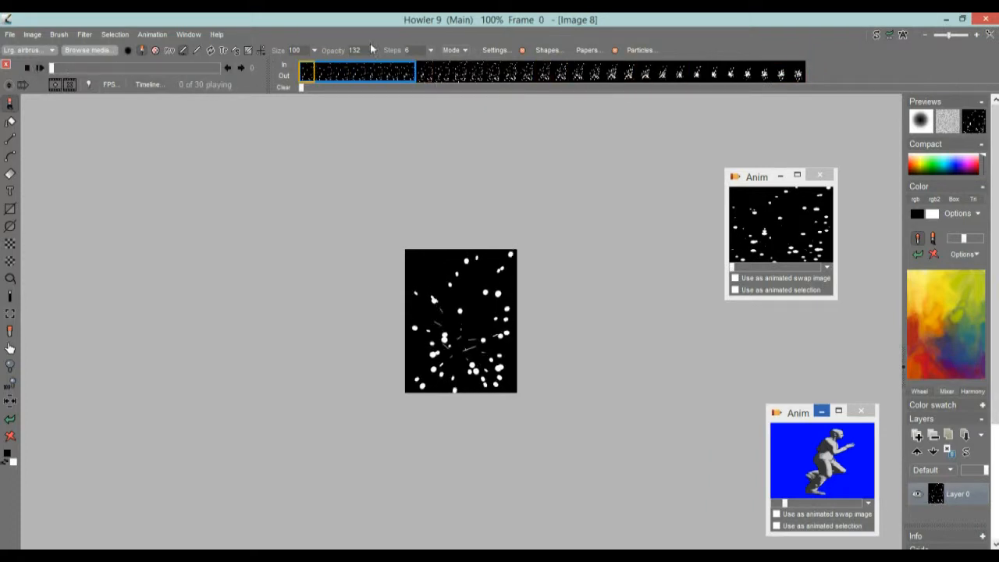
pyautogui.moveTo(324, 74); pyautogui.dragTo(495, 76)
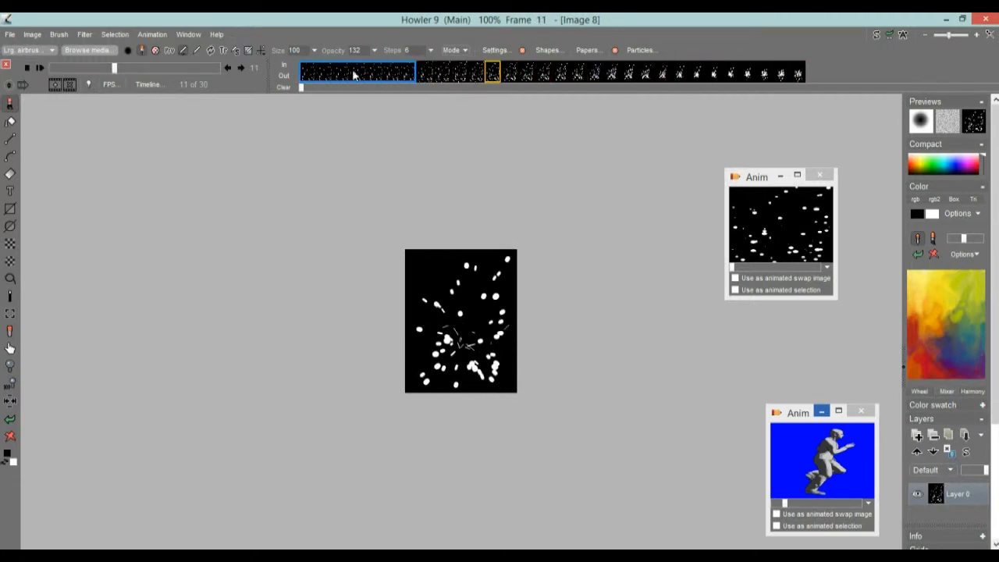
pyautogui.moveTo(309, 72); pyautogui.dragTo(325, 70)
# Time-stretch the particle animation to 60 frames with frame blending and review the playback
pyautogui.rightClick(440, 71)
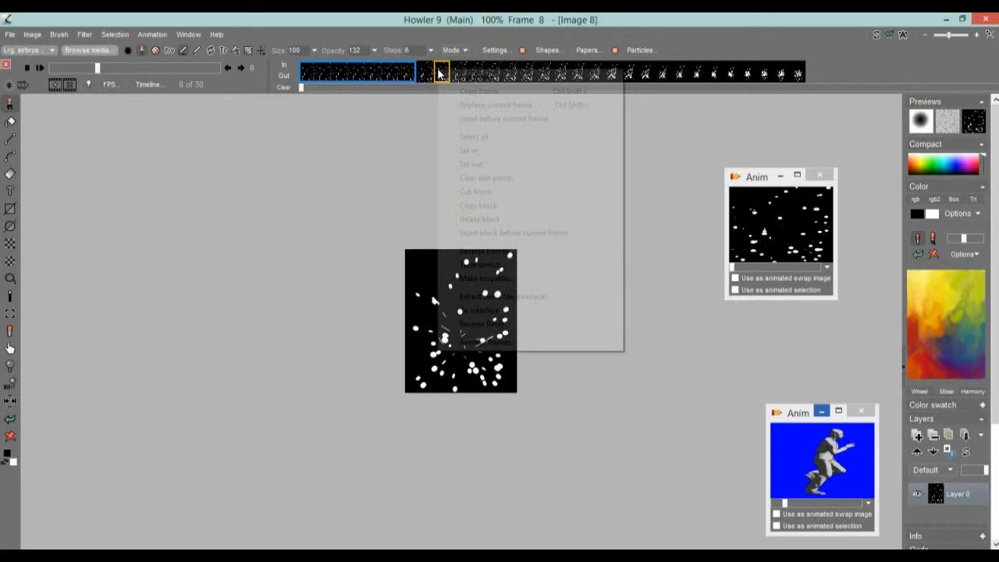
pyautogui.click(518, 267)
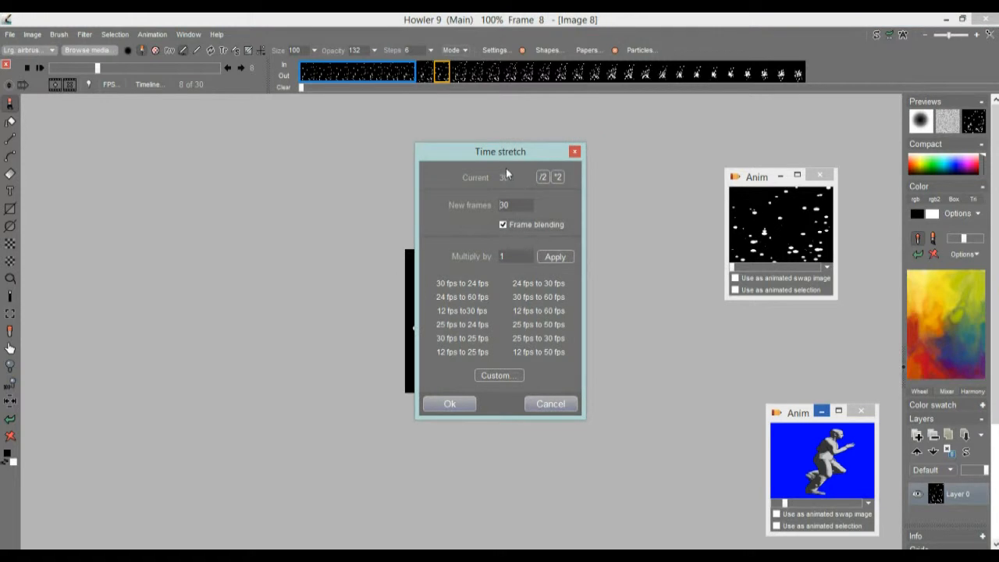
pyautogui.moveTo(500, 153); pyautogui.dragTo(252, 118)
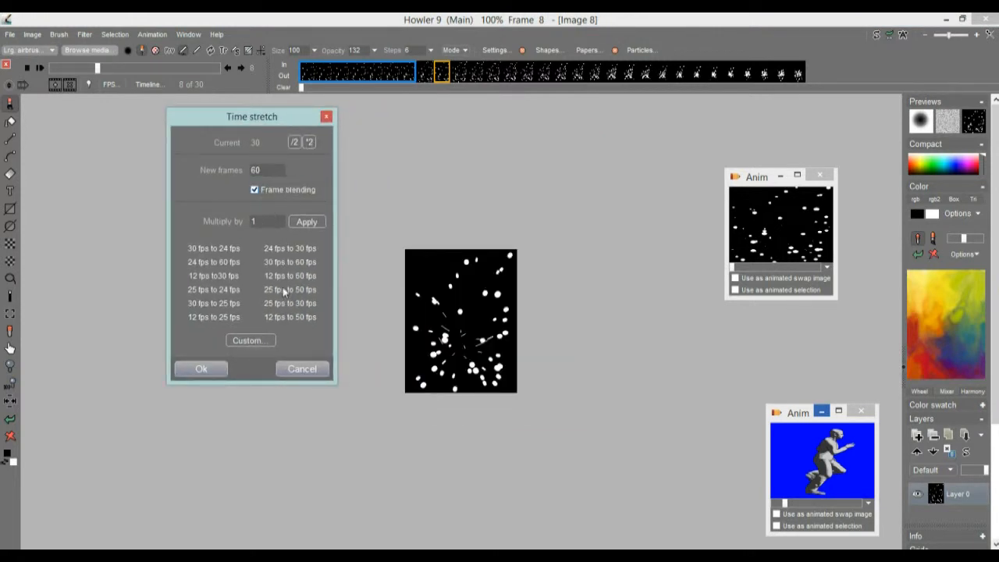
pyautogui.click(201, 368)
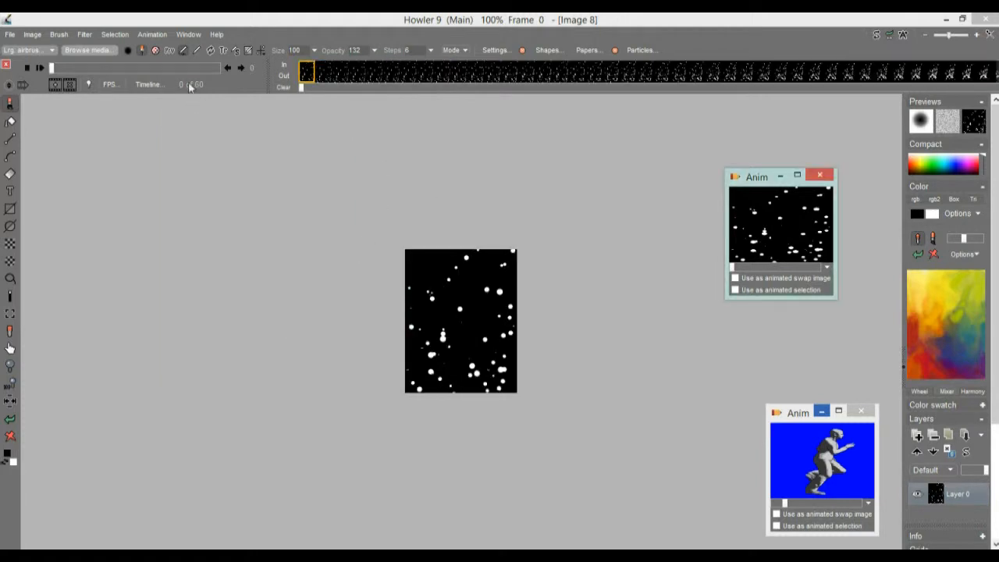
pyautogui.click(39, 68)
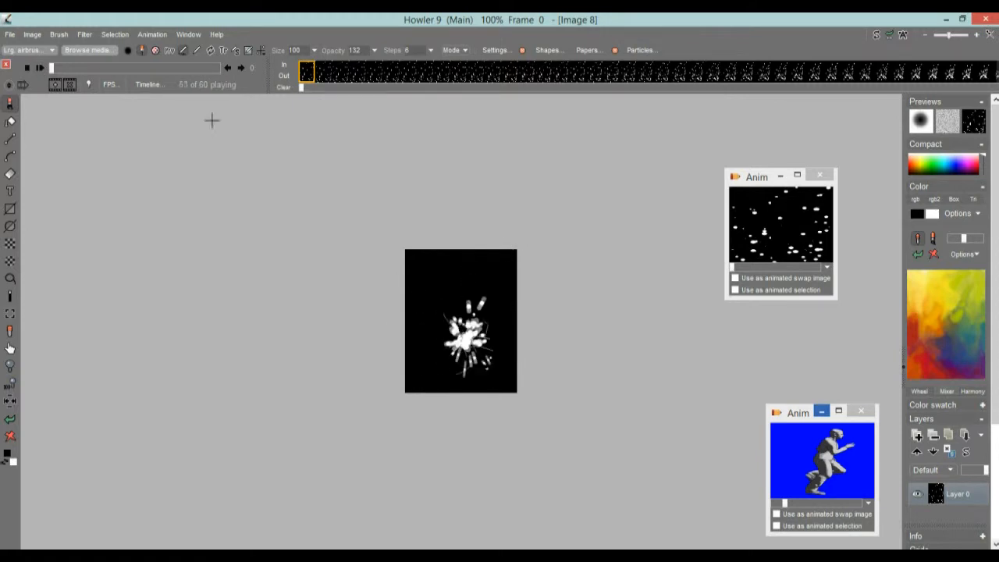
pyautogui.moveTo(88, 65)
pyautogui.mouseDown()
pyautogui.moveTo(169, 68)
pyautogui.moveTo(107, 67)
pyautogui.mouseUp()
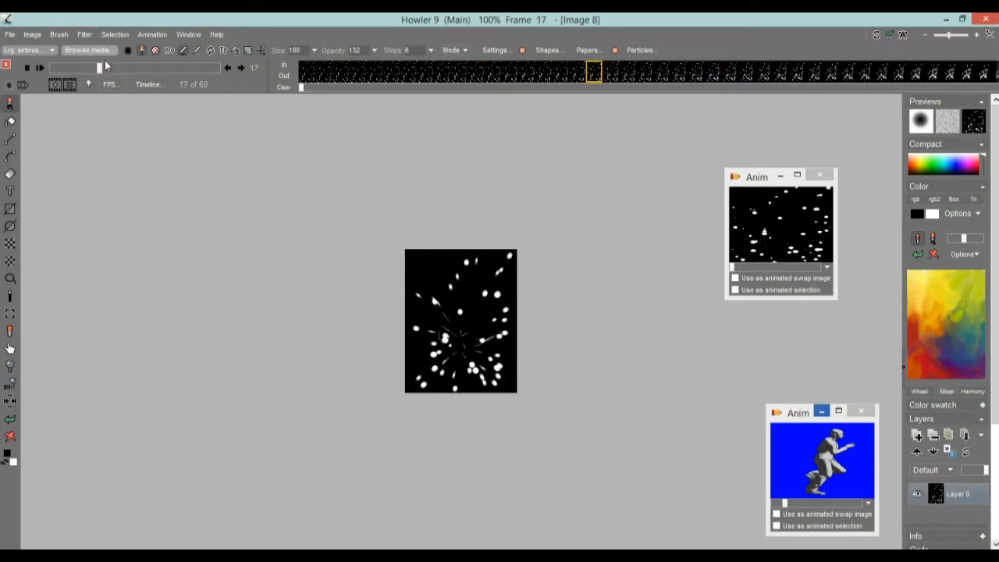
# Make the 60-frame particle animation loopable, with the starting frame set around the middle of the sequence
pyautogui.rightClick(369, 78)
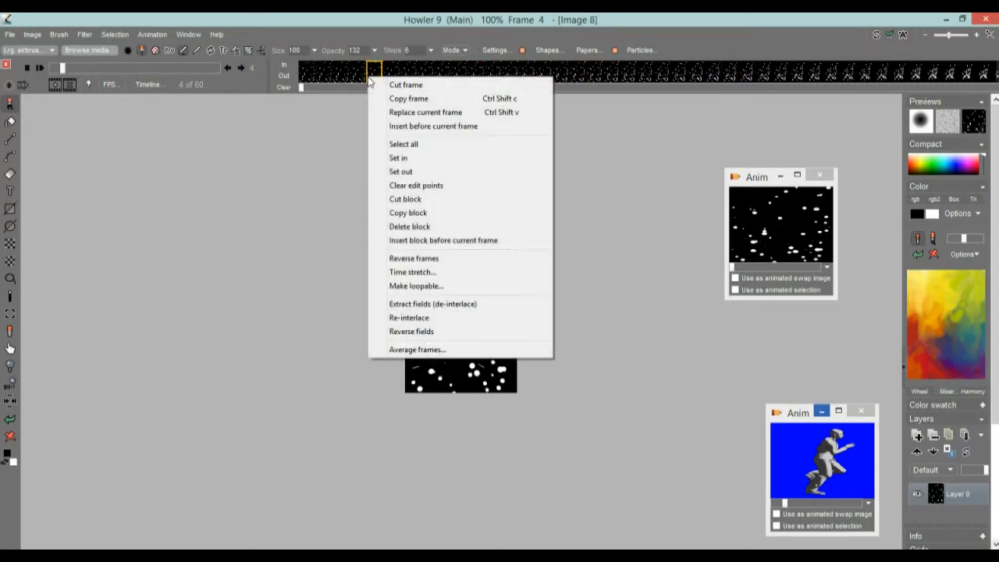
pyautogui.click(449, 293)
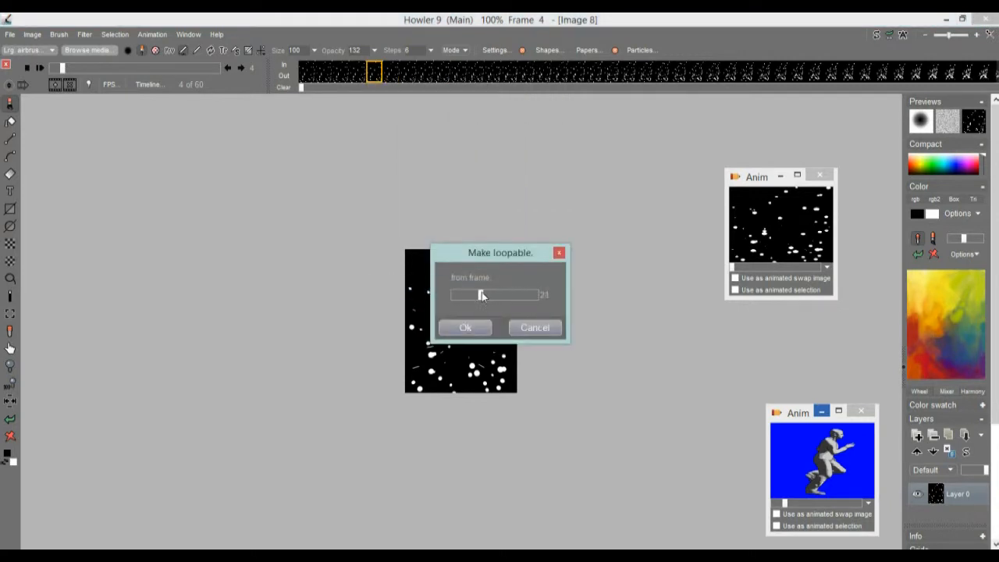
pyautogui.moveTo(550, 297); pyautogui.dragTo(507, 300)
pyautogui.moveTo(540, 299); pyautogui.dragTo(506, 297)
pyautogui.moveTo(535, 295); pyautogui.dragTo(493, 296)
pyautogui.moveTo(494, 295)
pyautogui.mouseDown()
pyautogui.moveTo(550, 295)
pyautogui.moveTo(494, 295)
pyautogui.mouseUp()
pyautogui.click(480, 328)
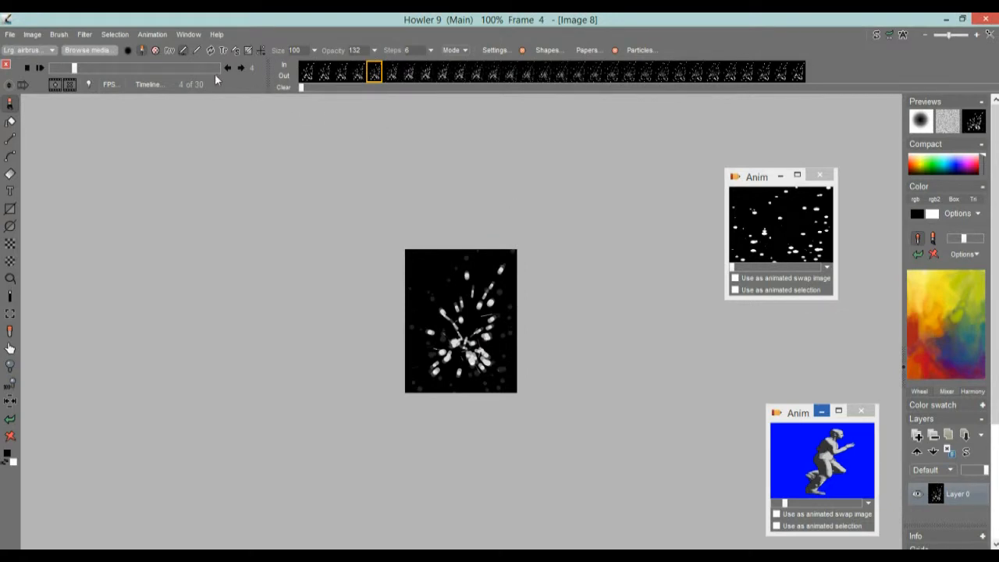
# Play the loopable particle animation and scrub through its frames to check the loop transition
pyautogui.moveTo(75, 67); pyautogui.dragTo(98, 69)
pyautogui.click(41, 67)
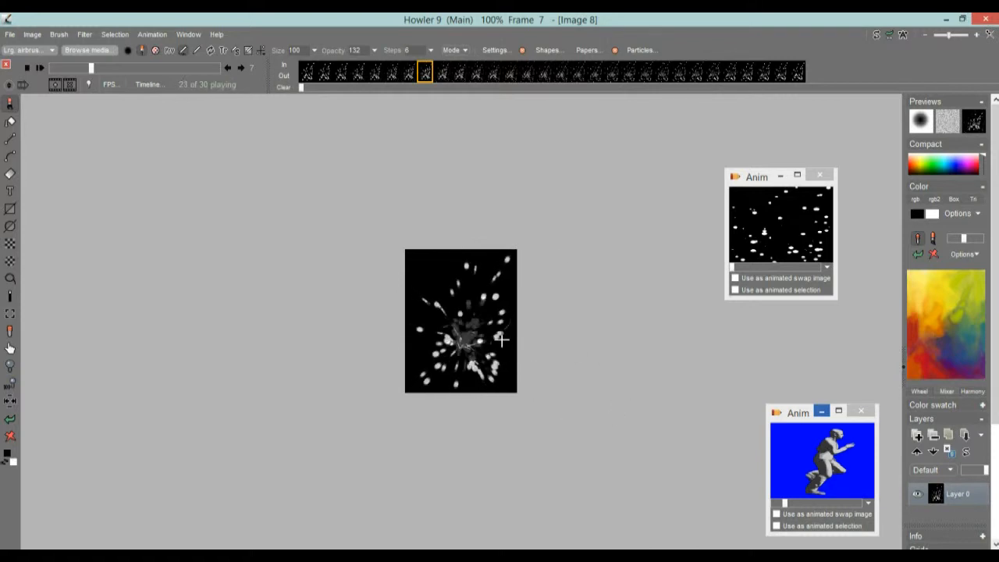
pyautogui.moveTo(90, 68); pyautogui.dragTo(178, 67)
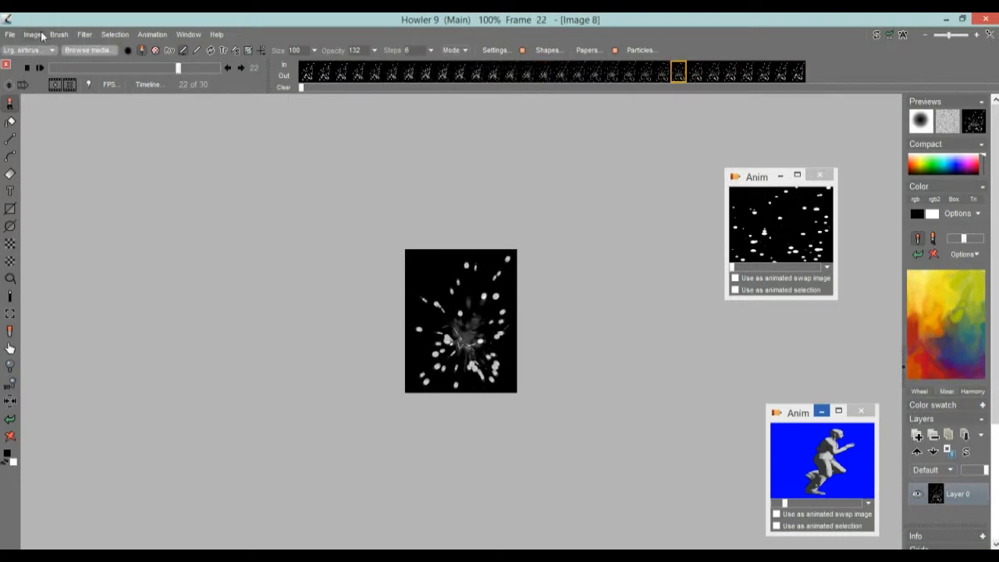
# Make the image seamless with both trims at 49% and original size kept, applying it to the current animation
pyautogui.click(35, 35)
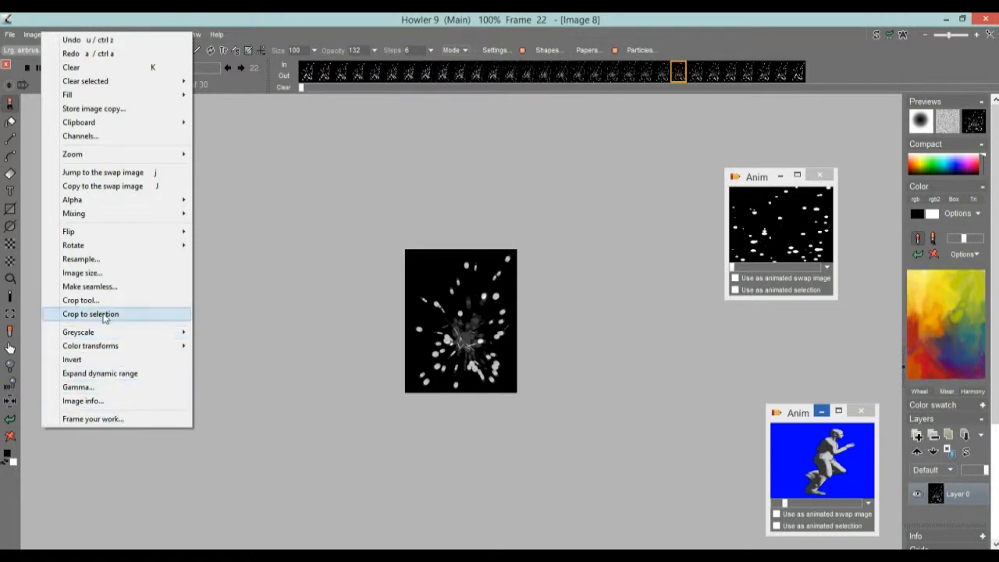
pyautogui.click(107, 287)
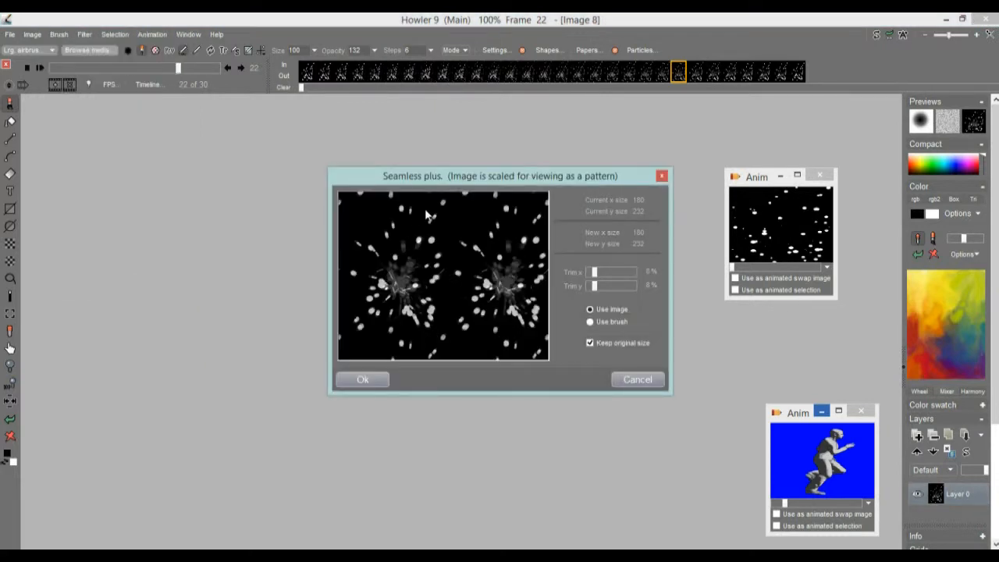
pyautogui.moveTo(593, 271); pyautogui.dragTo(647, 273)
pyautogui.click(363, 385)
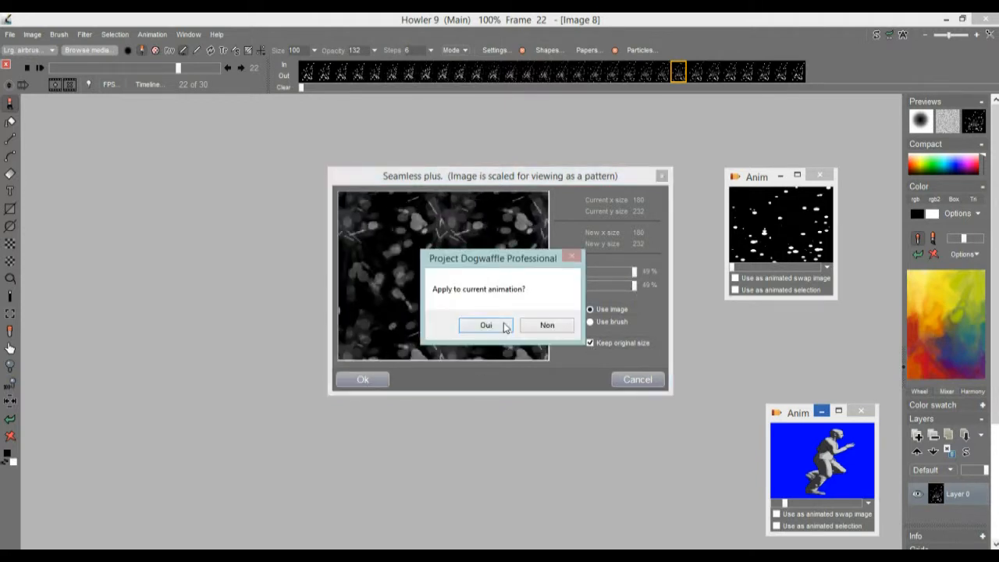
pyautogui.click(486, 325)
# Scrub and play the seamless particle animation, returning to frame 0
pyautogui.moveTo(178, 69); pyautogui.dragTo(69, 68)
pyautogui.click(40, 68)
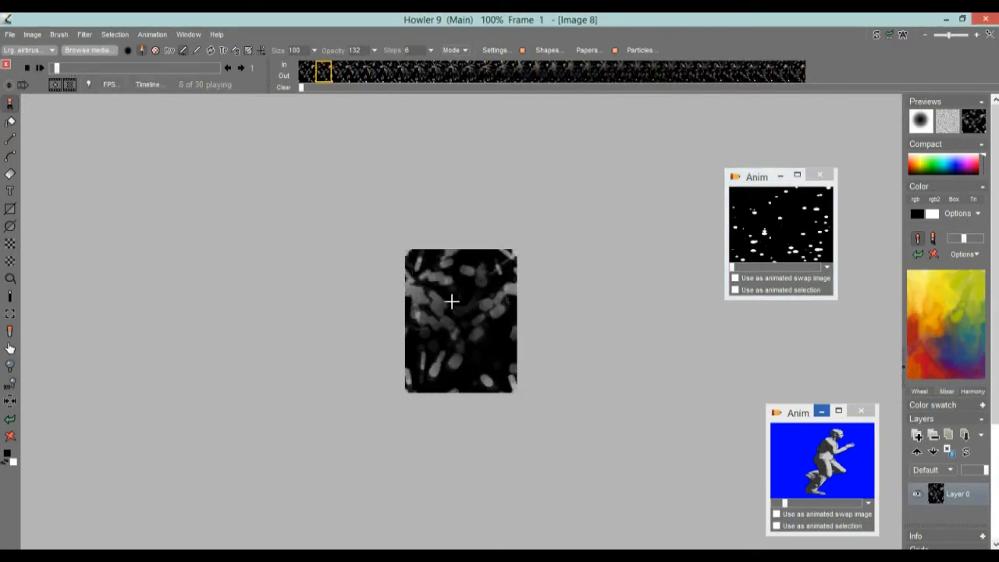
pyautogui.moveTo(74, 66); pyautogui.dragTo(124, 68)
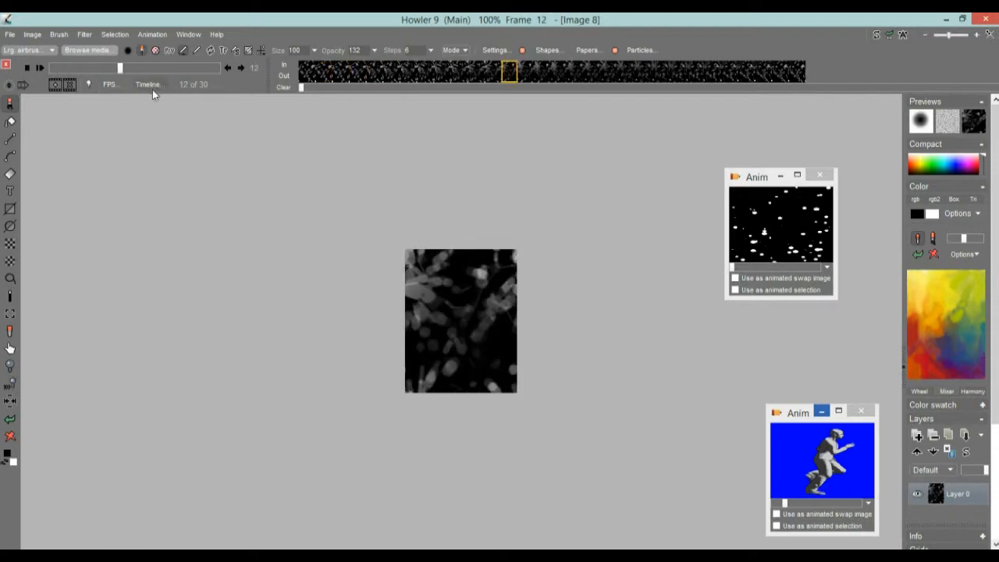
pyautogui.press('Home')
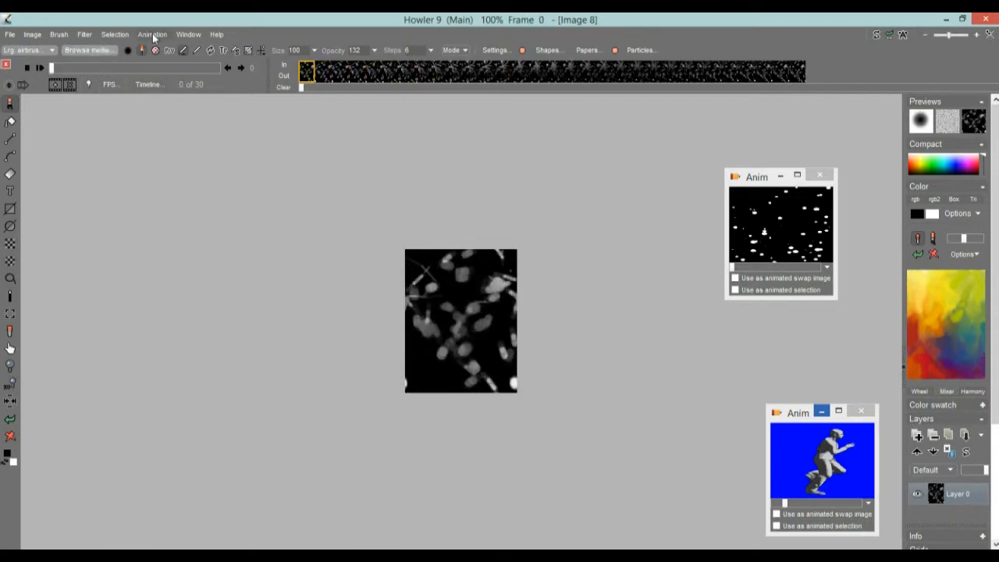
pyautogui.click(153, 35)
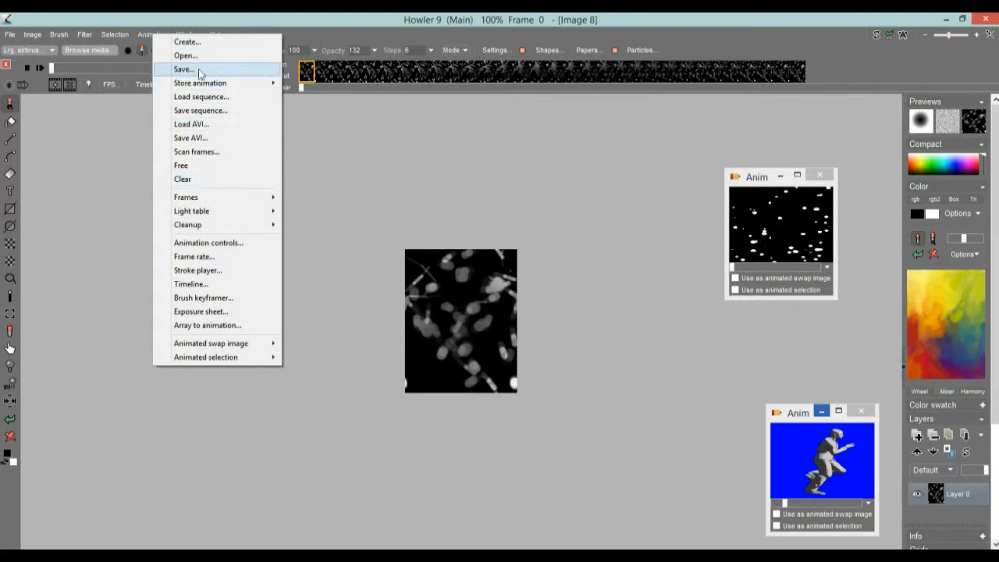
pyautogui.click(175, 18)
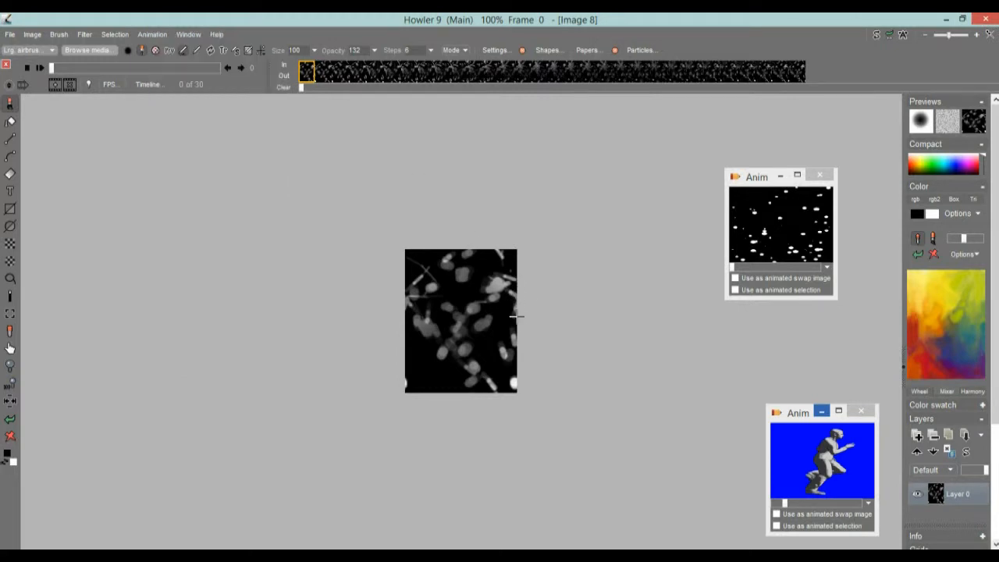
pyautogui.click(87, 36)
pyautogui.click(93, 15)
# Preview a pixel shift of the particle image to check how it tiles, and discard the shift
pyautogui.scroll(3, 471, 327)
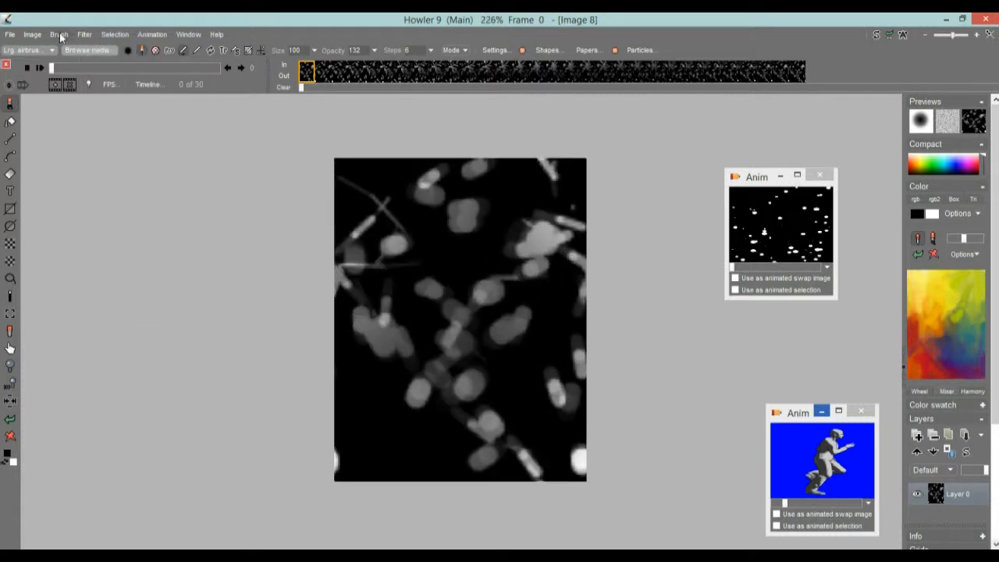
pyautogui.click(86, 36)
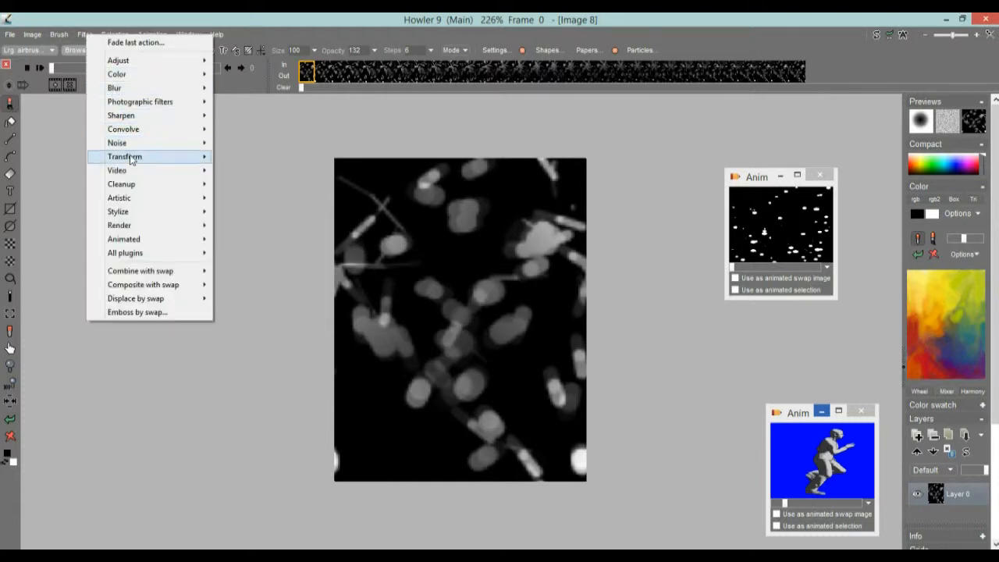
pyautogui.moveTo(157, 156)
pyautogui.click(264, 177)
pyautogui.moveTo(466, 221); pyautogui.dragTo(187, 251)
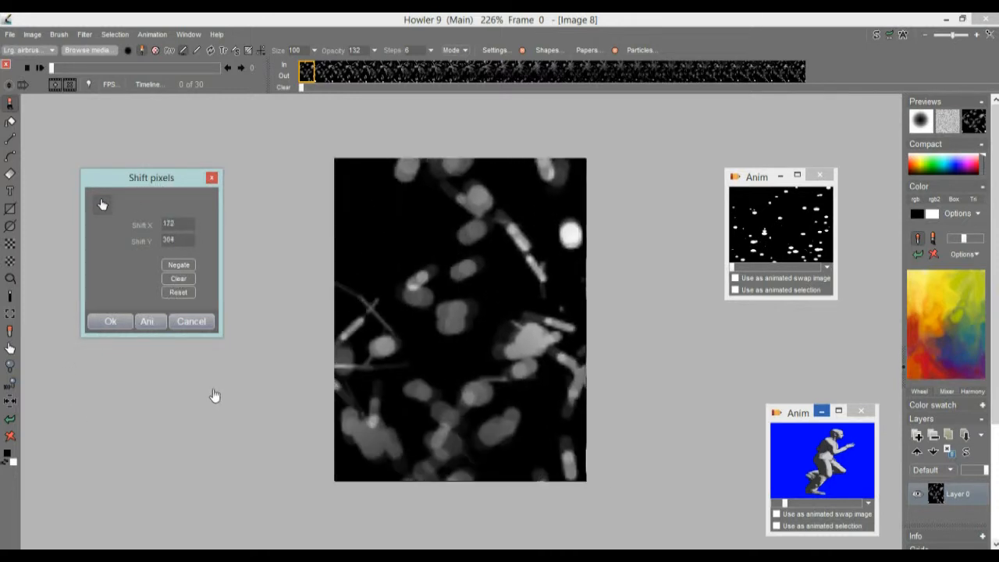
pyautogui.click(197, 320)
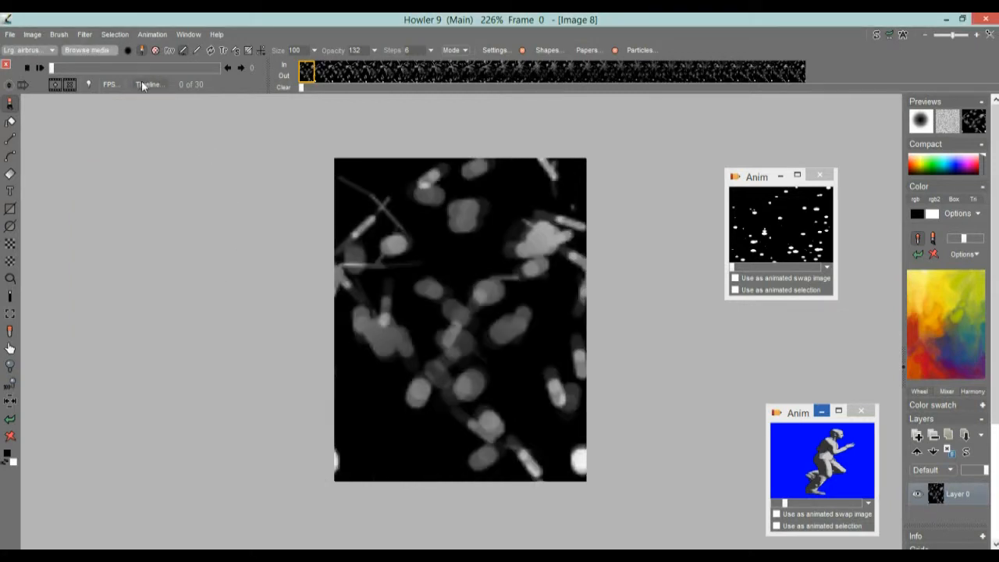
# Open the Timeline editor and choose the 3D perspective filter for the particle animation
pyautogui.click(143, 84)
pyautogui.moveTo(169, 101); pyautogui.dragTo(87, 131)
pyautogui.click(84, 159)
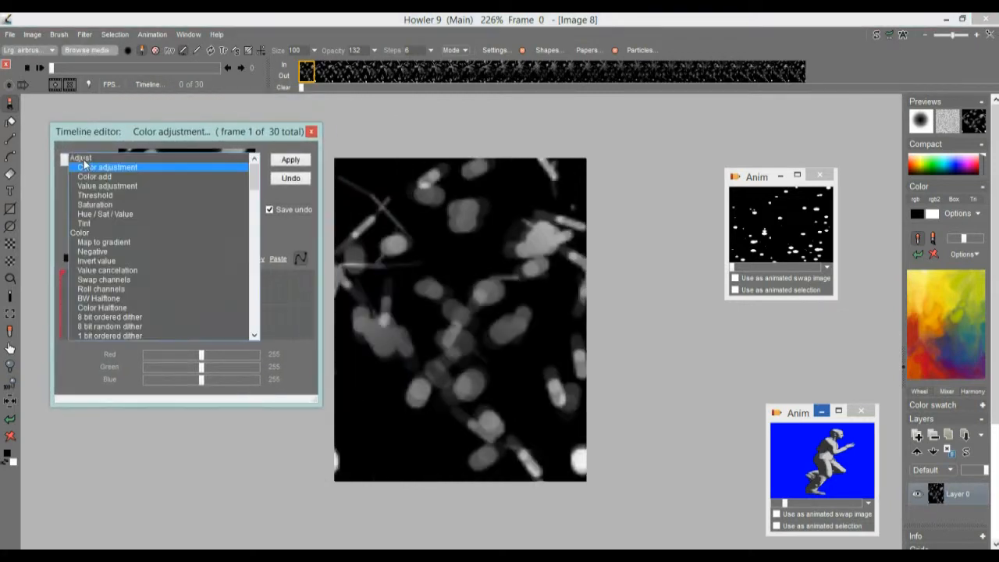
pyautogui.click(256, 281)
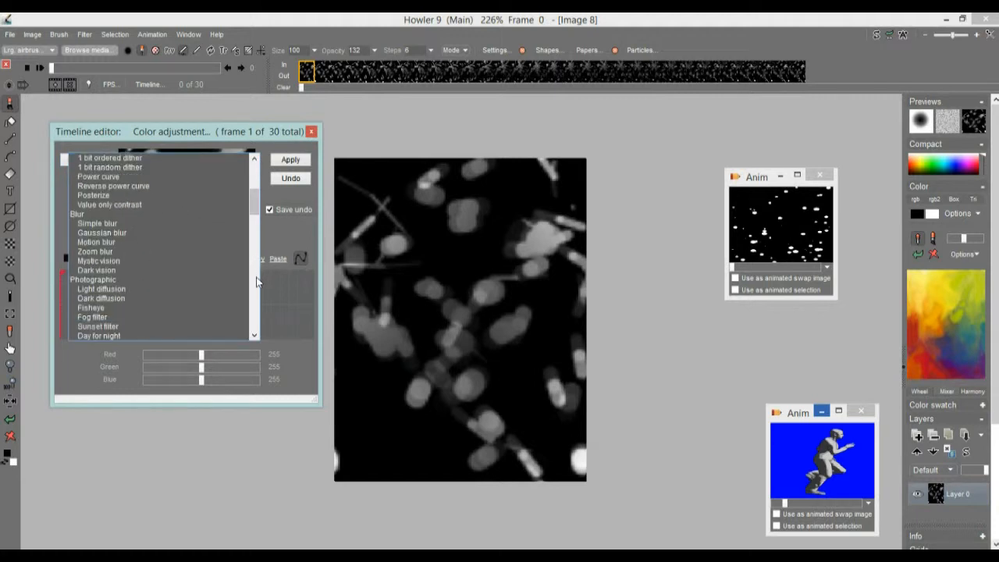
pyautogui.click(257, 281)
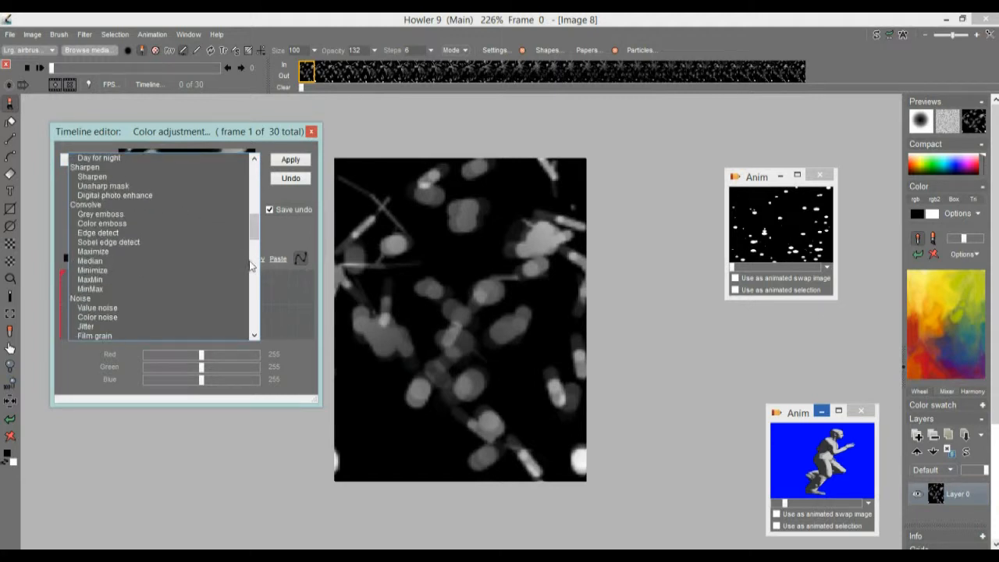
pyautogui.click(254, 251)
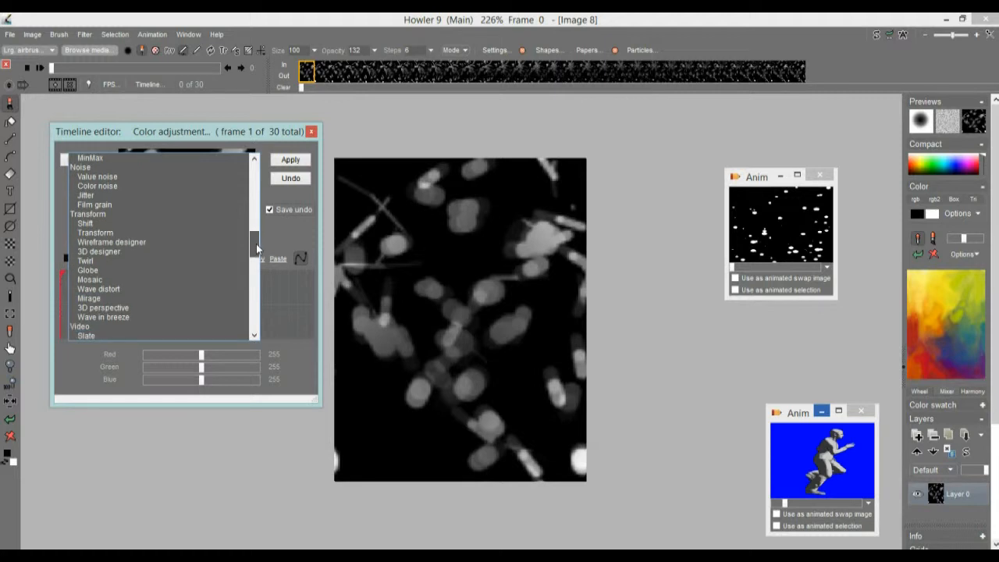
pyautogui.moveTo(257, 248); pyautogui.dragTo(258, 255)
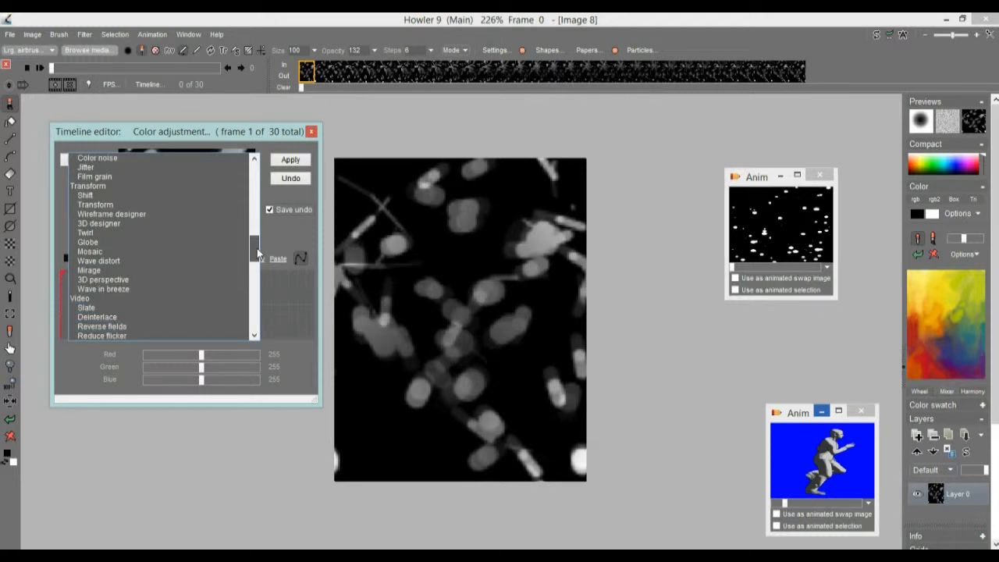
pyautogui.click(125, 279)
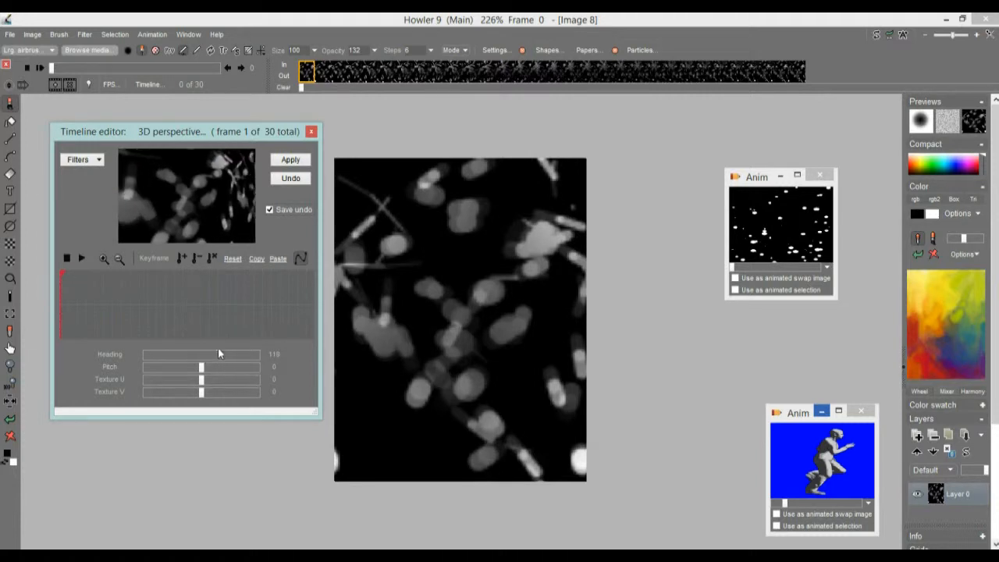
# Apply 3D perspective to the particle frames with heading 176, pitch 116, texture U -64 and texture V 42
pyautogui.moveTo(201, 354); pyautogui.dragTo(153, 382)
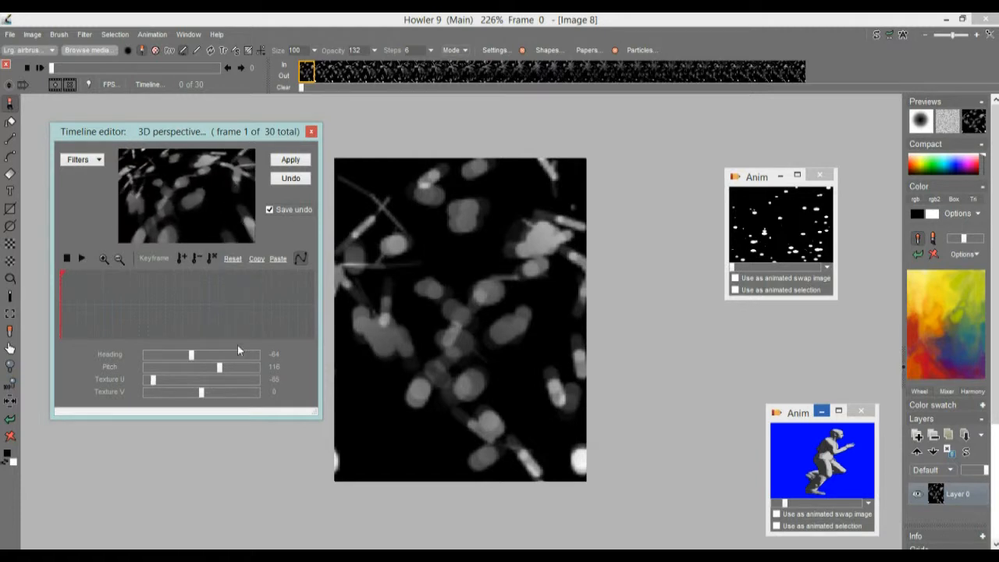
pyautogui.moveTo(212, 392)
pyautogui.mouseDown()
pyautogui.moveTo(246, 389)
pyautogui.moveTo(192, 390)
pyautogui.moveTo(225, 392)
pyautogui.mouseUp()
pyautogui.moveTo(89, 304); pyautogui.dragTo(225, 306)
pyautogui.moveTo(195, 359); pyautogui.dragTo(231, 363)
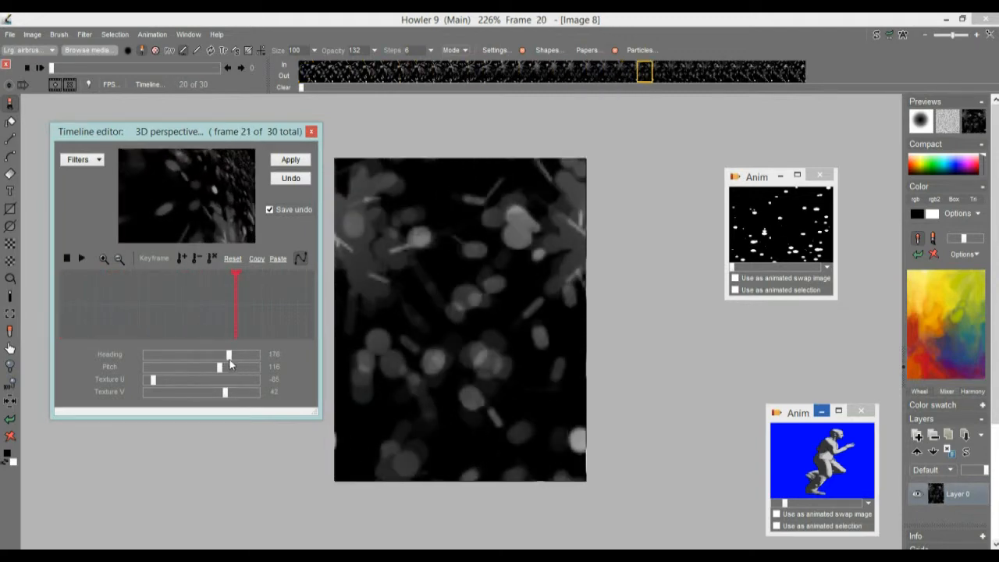
pyautogui.moveTo(153, 380); pyautogui.dragTo(190, 380)
pyautogui.moveTo(234, 326); pyautogui.dragTo(209, 289)
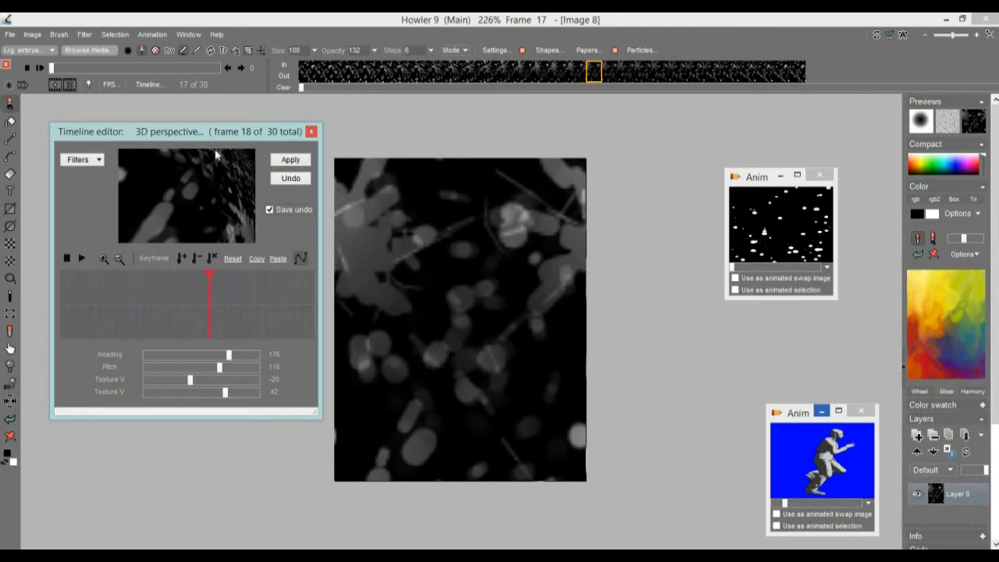
pyautogui.moveTo(109, 287); pyautogui.dragTo(60, 290)
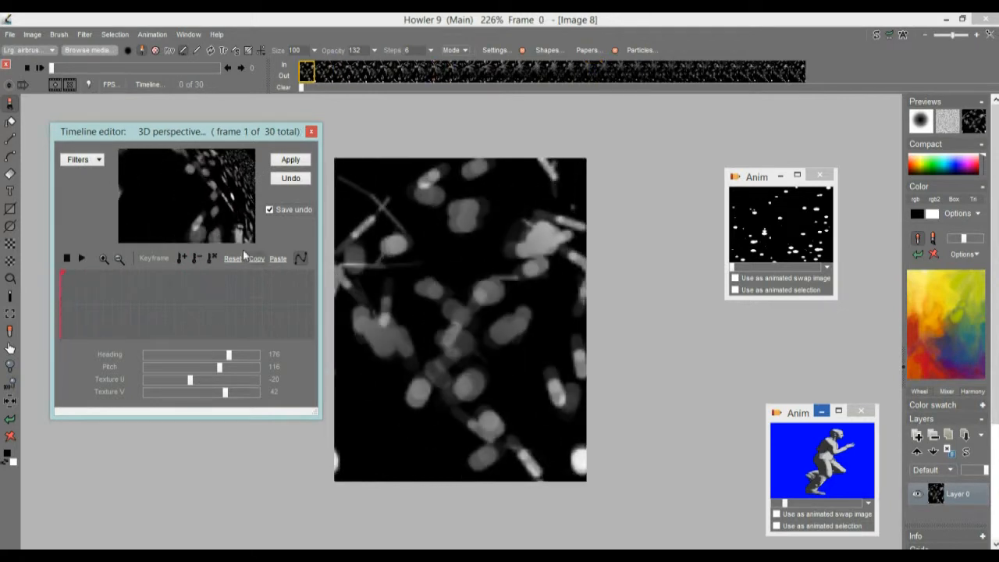
pyautogui.moveTo(195, 381); pyautogui.dragTo(166, 381)
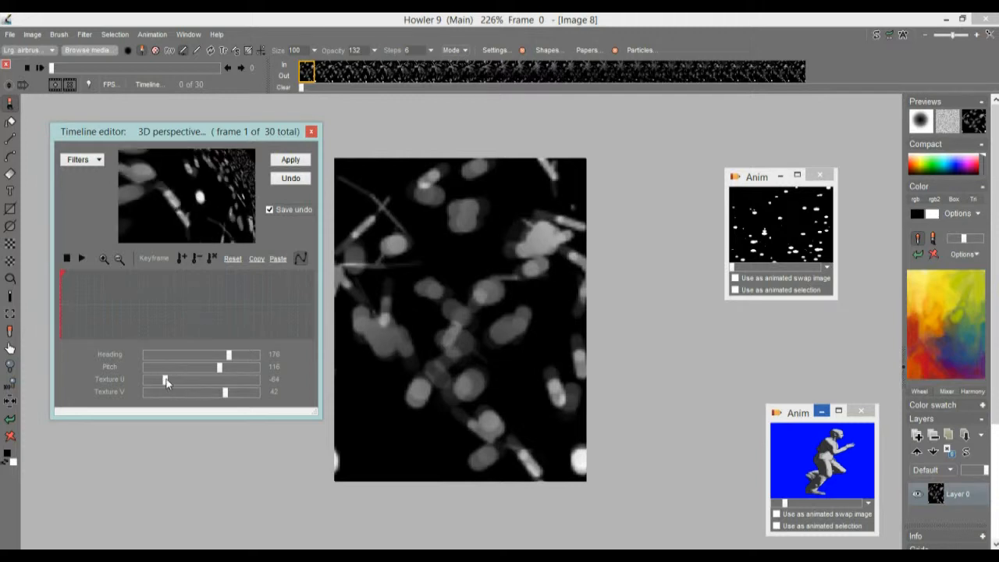
pyautogui.click(290, 160)
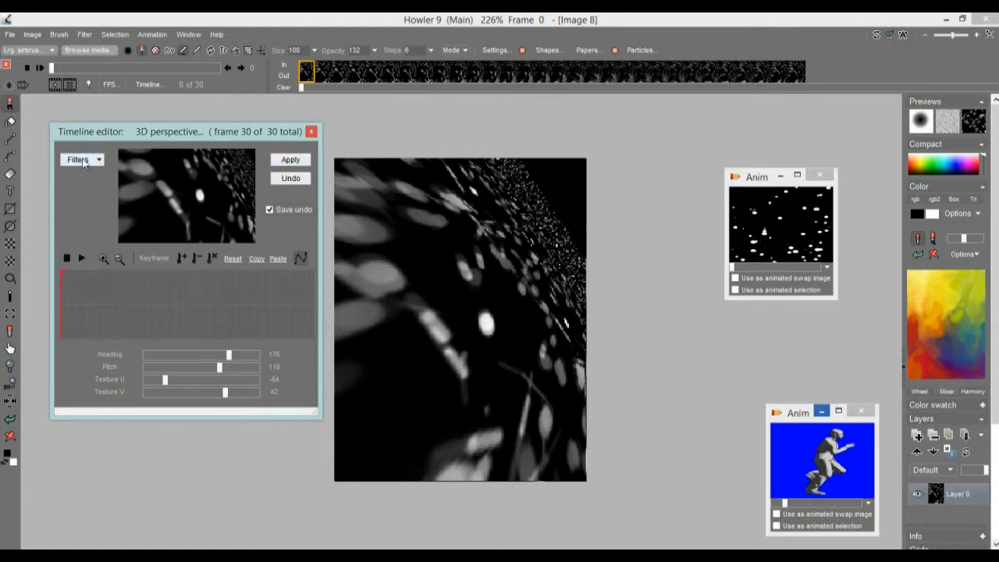
# Play the perspective result, undo the 3D perspective, and scrub the particle animation to frame 29
pyautogui.click(82, 256)
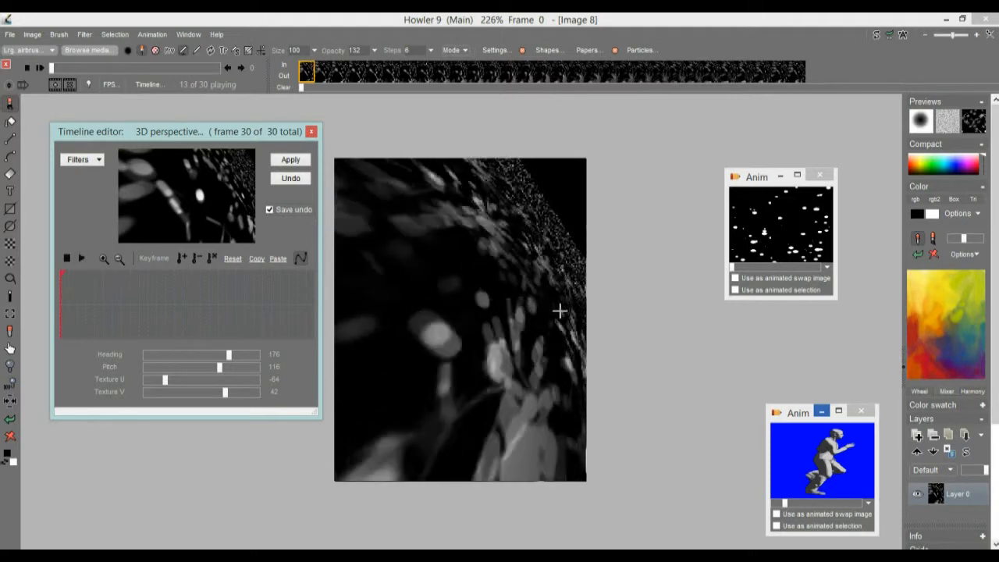
pyautogui.click(183, 300)
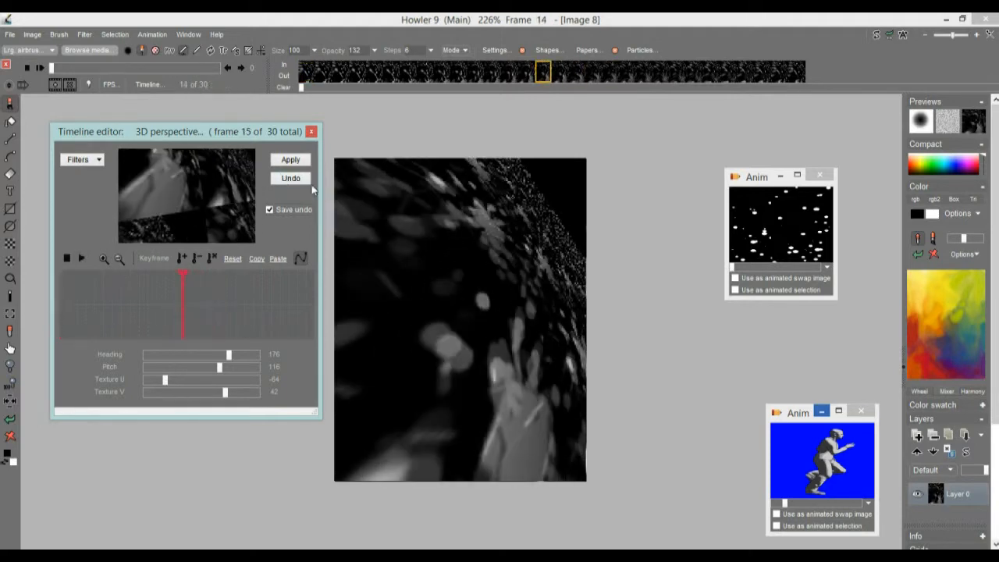
pyautogui.click(298, 177)
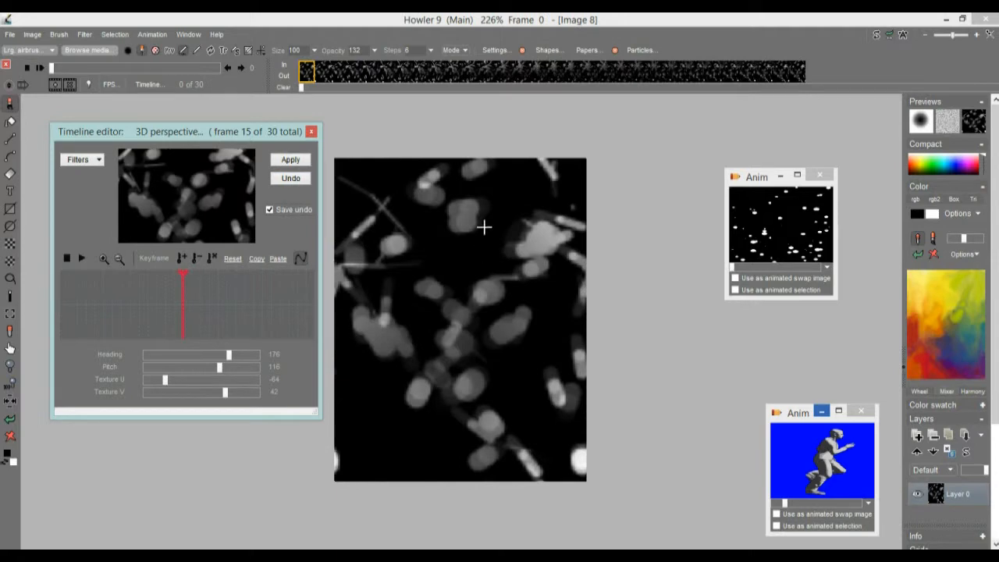
pyautogui.moveTo(54, 67); pyautogui.dragTo(244, 85)
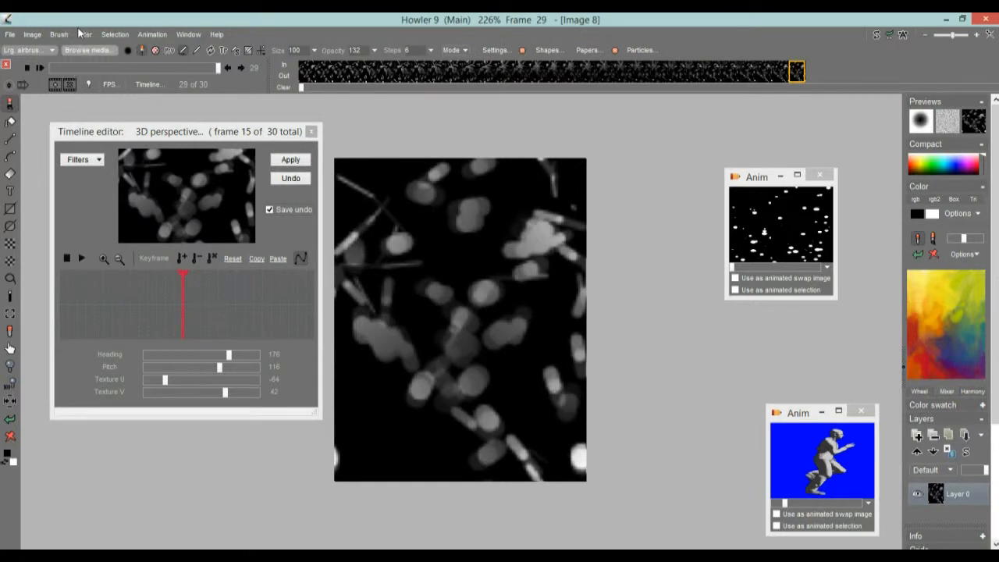
# Store the seamless particle animation and place its Anim window in the free area beside the image
pyautogui.click(152, 34)
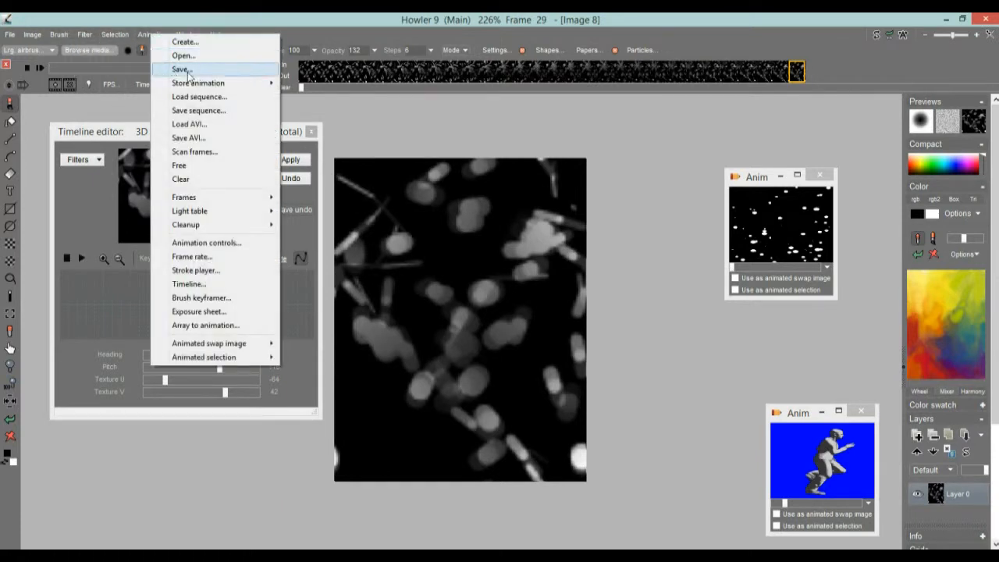
pyautogui.moveTo(234, 83)
pyautogui.click(332, 84)
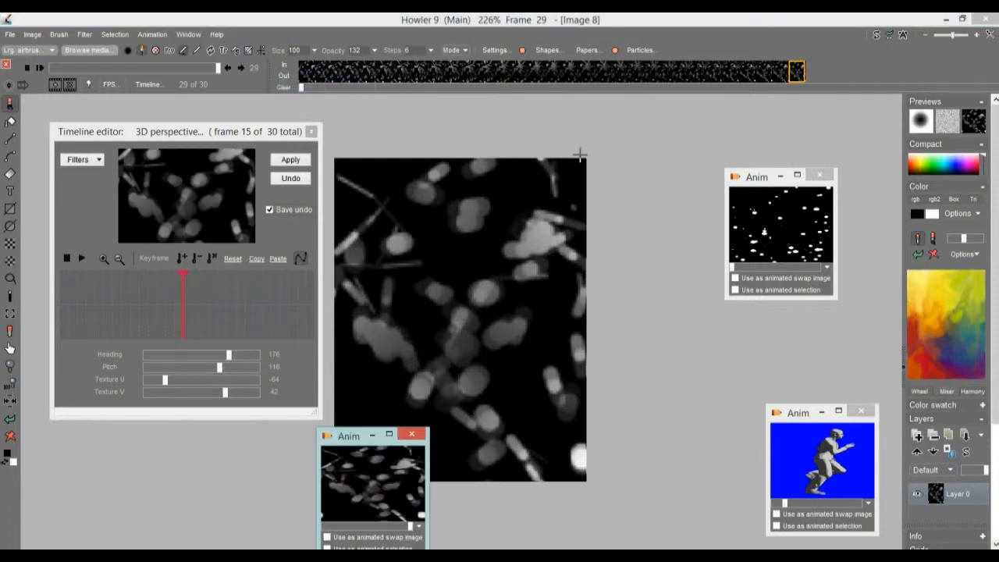
pyautogui.moveTo(350, 442); pyautogui.dragTo(675, 343)
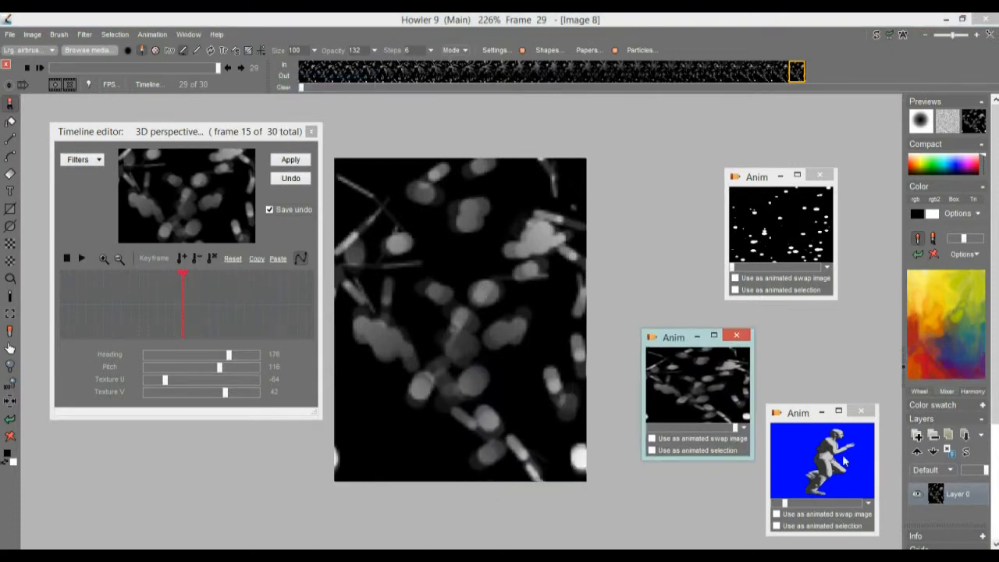
# Restore the stored running-figure animation and set the stored seamless particle animation as its animated swap image
pyautogui.click(837, 454)
pyautogui.click(543, 324)
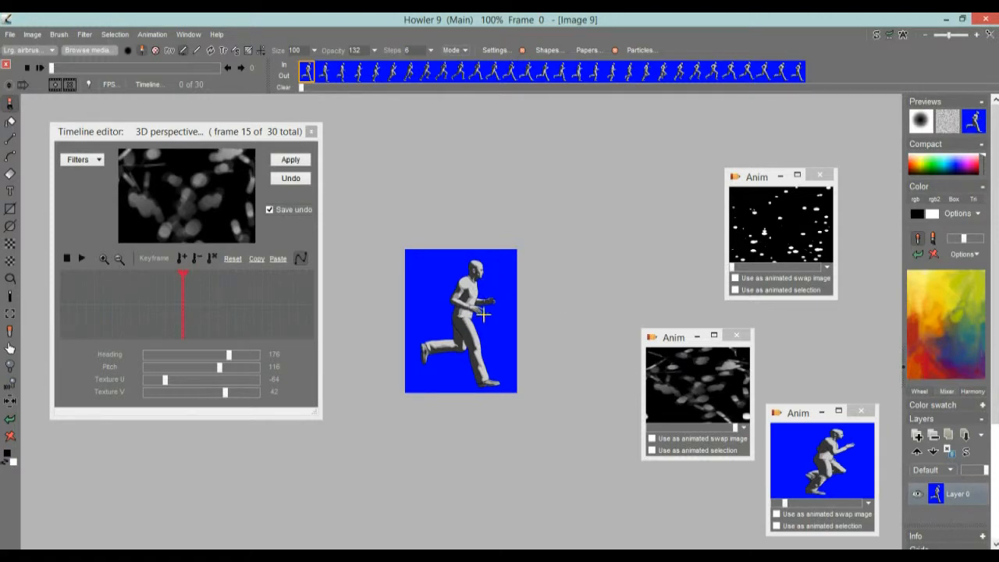
pyautogui.moveTo(669, 338); pyautogui.dragTo(597, 162)
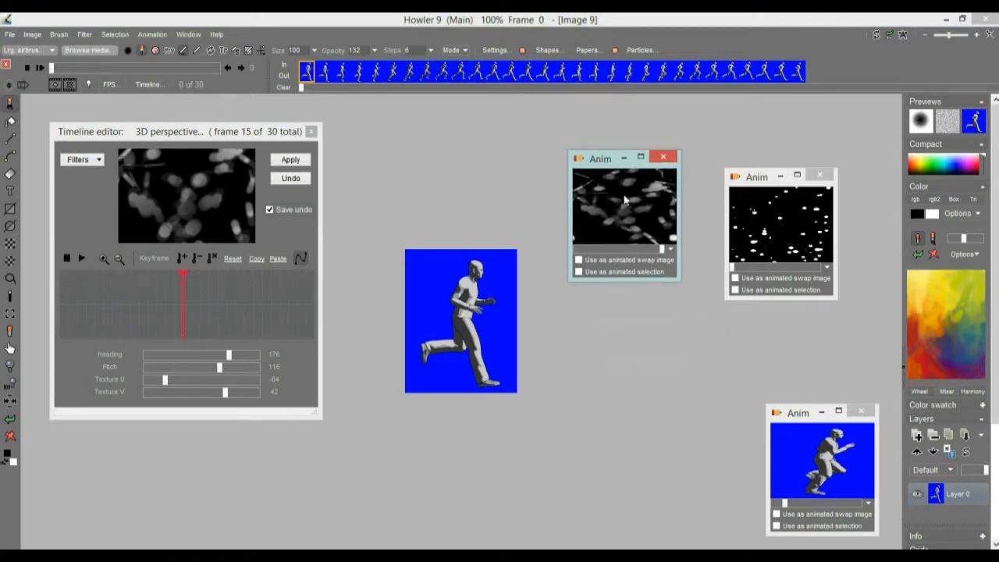
pyautogui.click(579, 260)
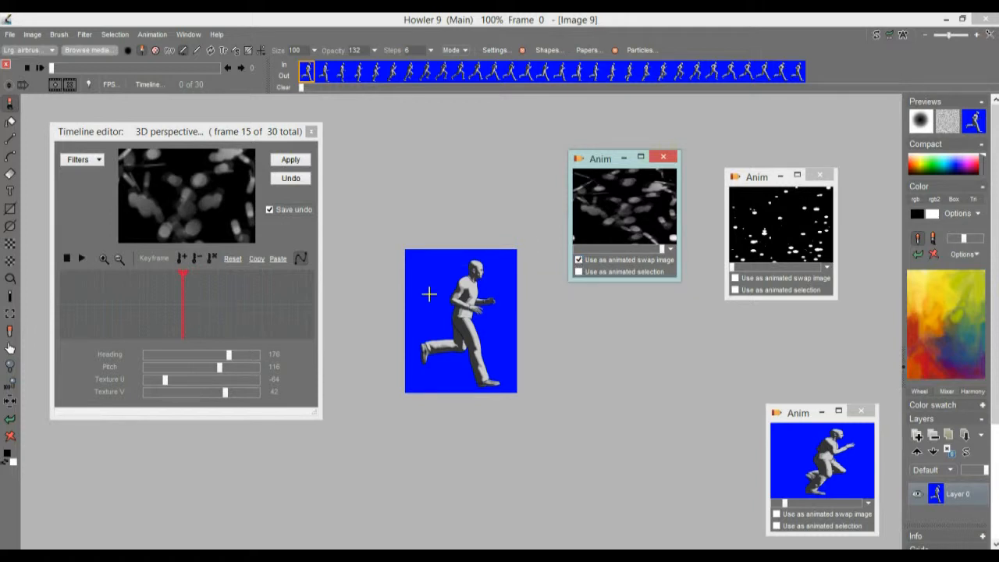
# Choose the Bluescreen composite filter in the Timeline editor and scrub the running figure over the particle background
pyautogui.click(98, 160)
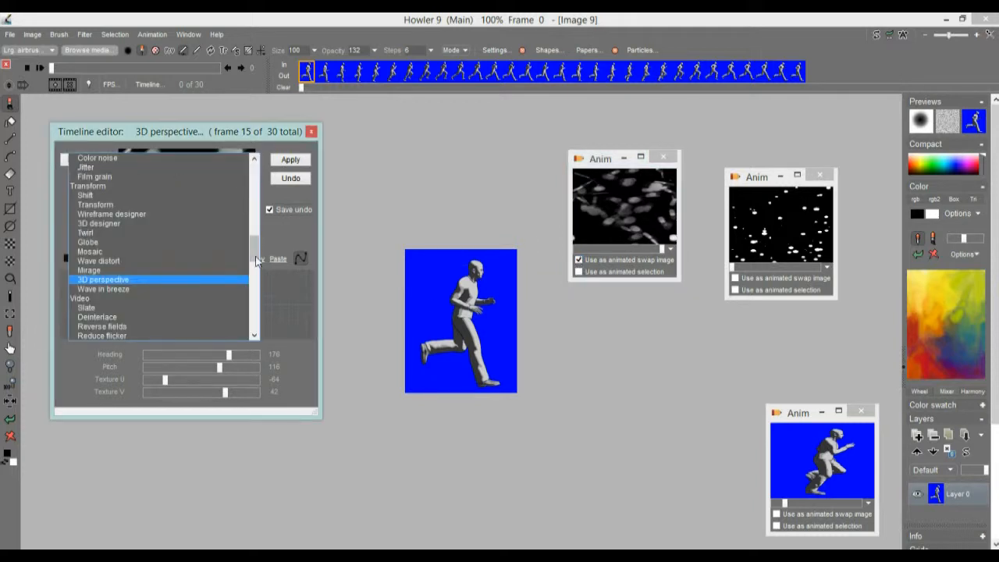
pyautogui.moveTo(258, 269); pyautogui.dragTo(255, 316)
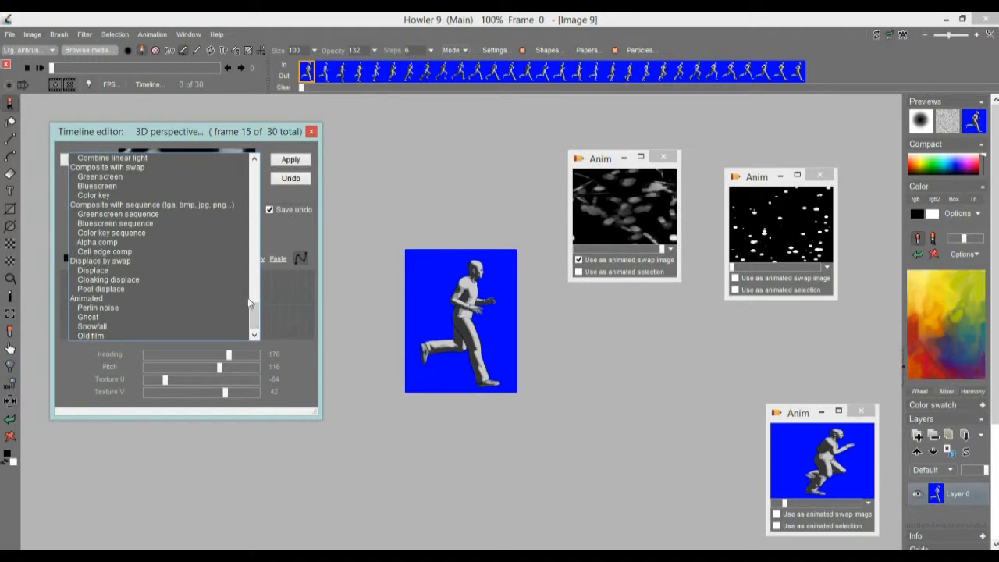
pyautogui.scroll(3, 251, 305)
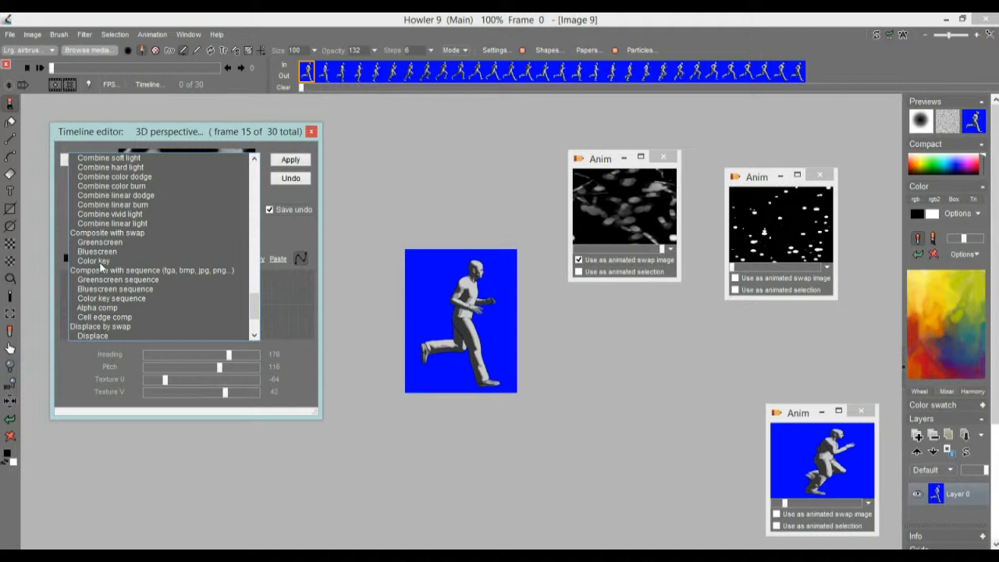
pyautogui.click(103, 250)
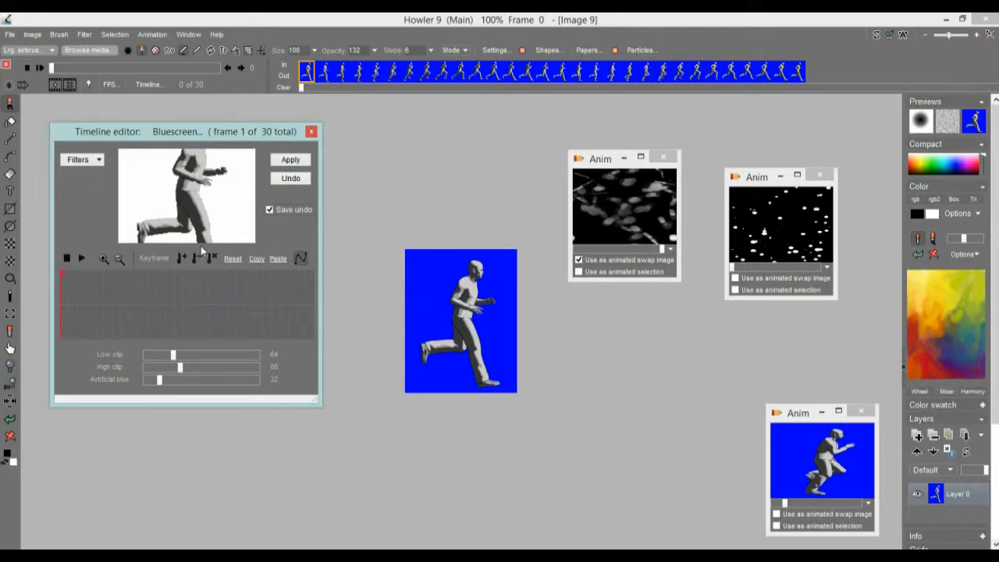
pyautogui.moveTo(108, 287); pyautogui.dragTo(247, 302)
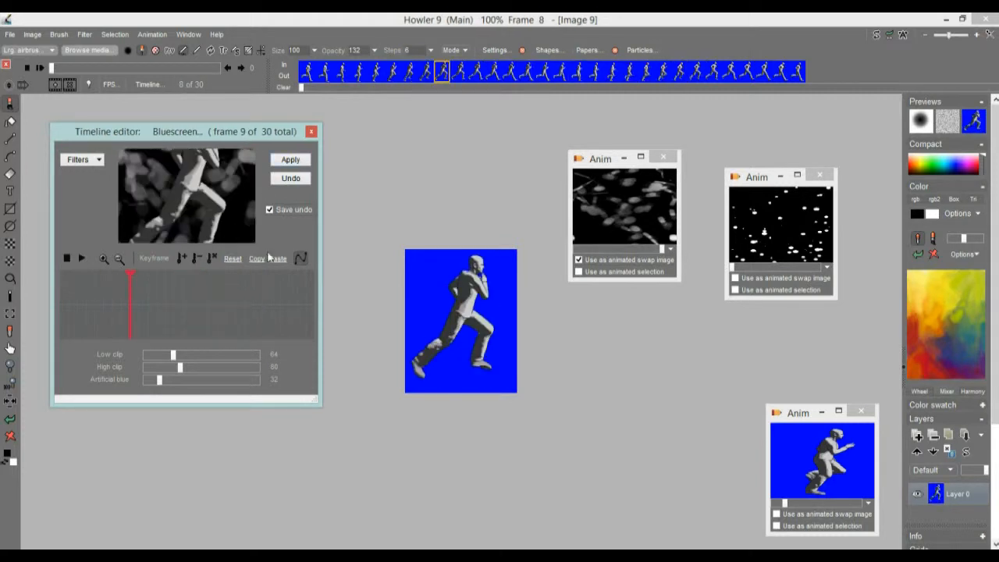
# Try low clip values between 0 and 255 for the Bluescreen filter and set its high clip to 255
pyautogui.moveTo(184, 354); pyautogui.dragTo(136, 358)
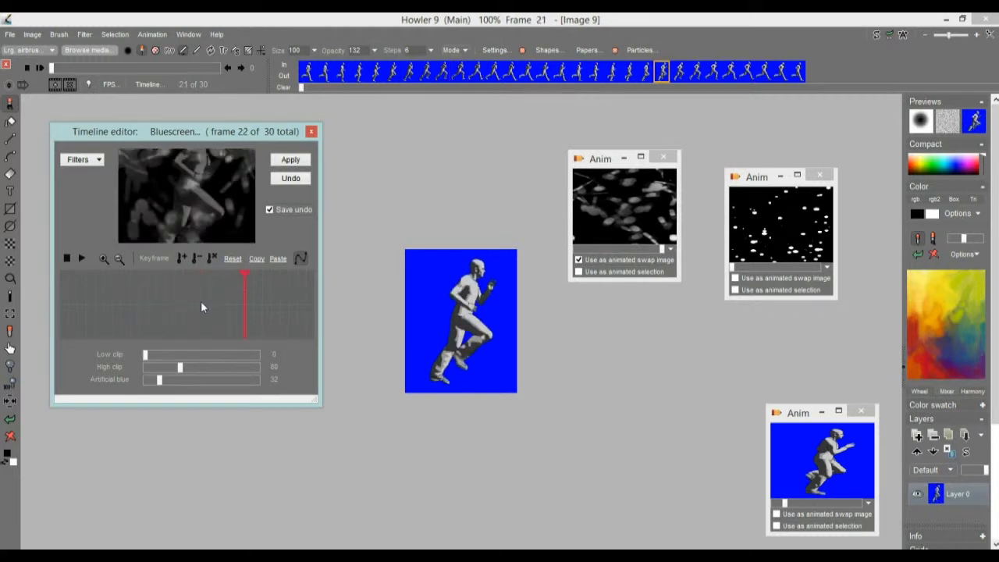
pyautogui.moveTo(187, 369); pyautogui.dragTo(259, 368)
pyautogui.moveTo(145, 354); pyautogui.dragTo(261, 363)
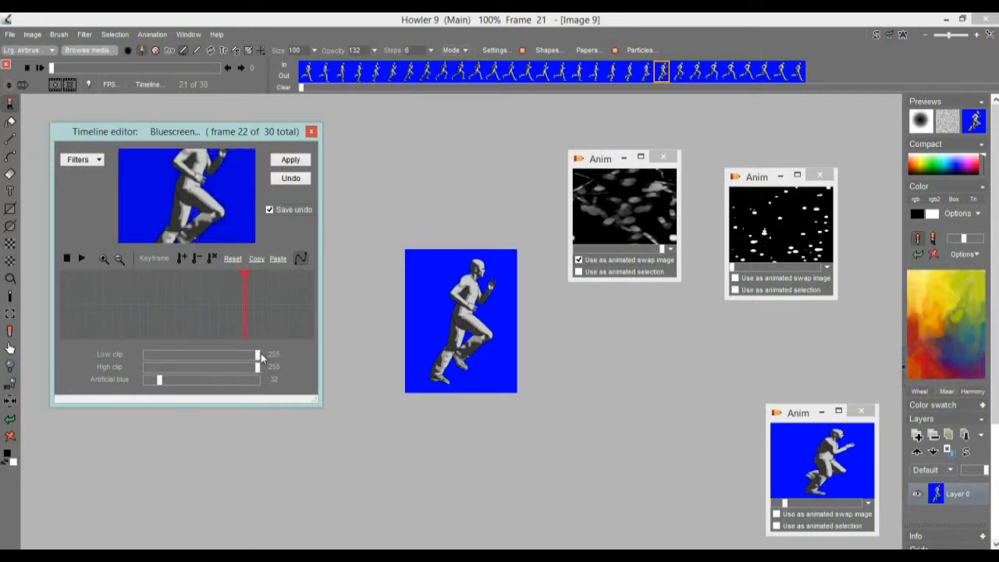
pyautogui.moveTo(258, 356); pyautogui.dragTo(173, 356)
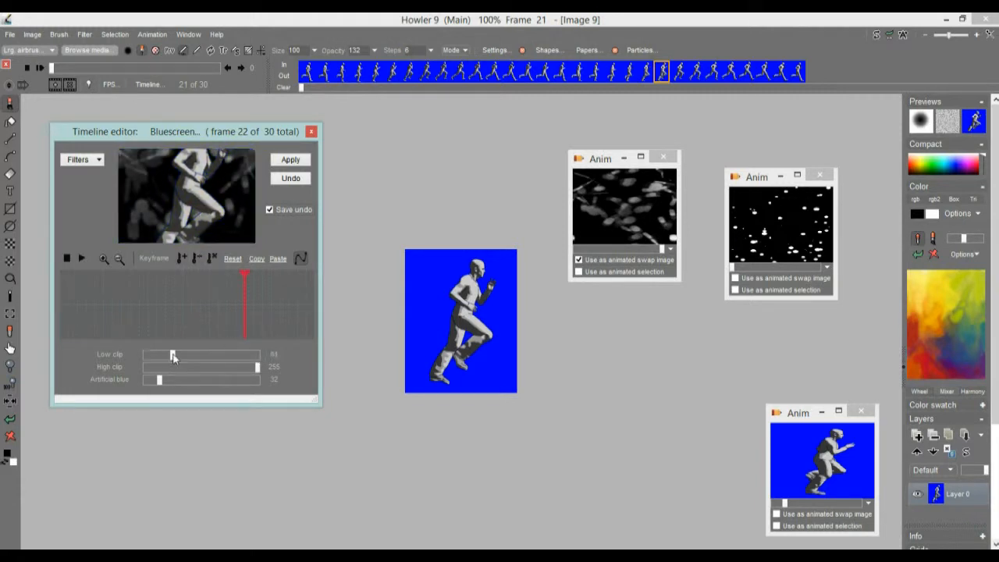
pyautogui.moveTo(246, 367); pyautogui.dragTo(178, 356)
pyautogui.moveTo(237, 356); pyautogui.dragTo(248, 355)
# Set the Bluescreen filter's artificial blue to 255 and low clip to 184, and check the key around frame 19
pyautogui.moveTo(159, 381)
pyautogui.mouseDown()
pyautogui.moveTo(139, 388)
pyautogui.moveTo(245, 384)
pyautogui.moveTo(136, 386)
pyautogui.moveTo(161, 386)
pyautogui.mouseUp()
pyautogui.moveTo(258, 380); pyautogui.dragTo(150, 379)
pyautogui.moveTo(250, 355); pyautogui.dragTo(226, 365)
pyautogui.moveTo(231, 306)
pyautogui.mouseDown()
pyautogui.moveTo(108, 307)
pyautogui.moveTo(219, 309)
pyautogui.mouseUp()
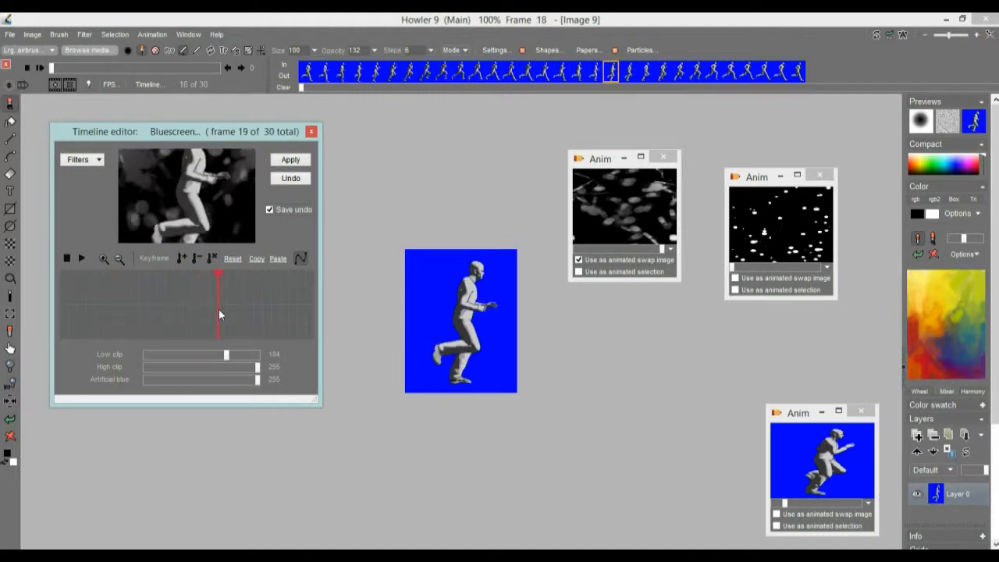
# Apply the Bluescreen filter to the running-figure animation, then restore the stored seamless particle animation as the main image
pyautogui.click(299, 160)
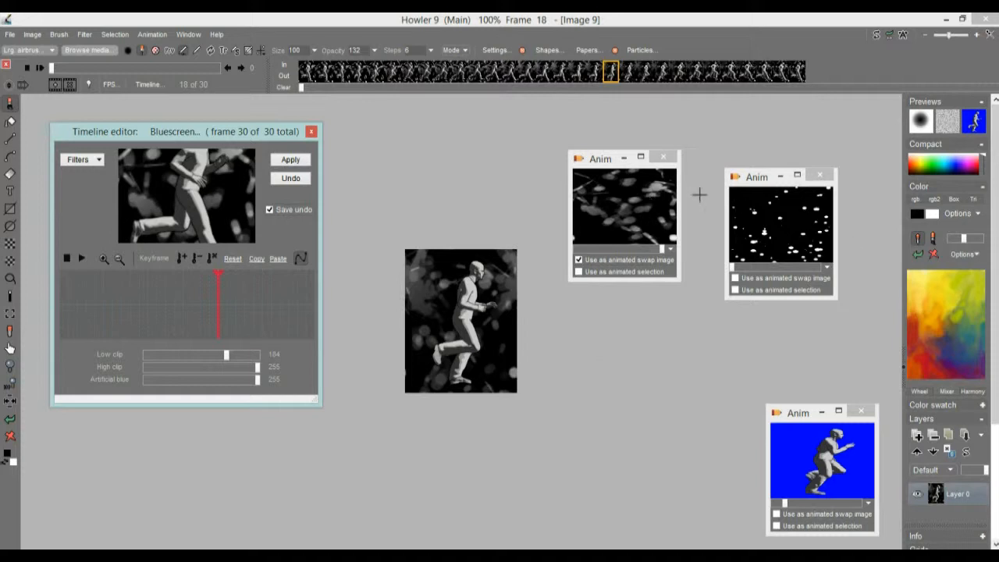
pyautogui.click(649, 200)
pyautogui.click(533, 330)
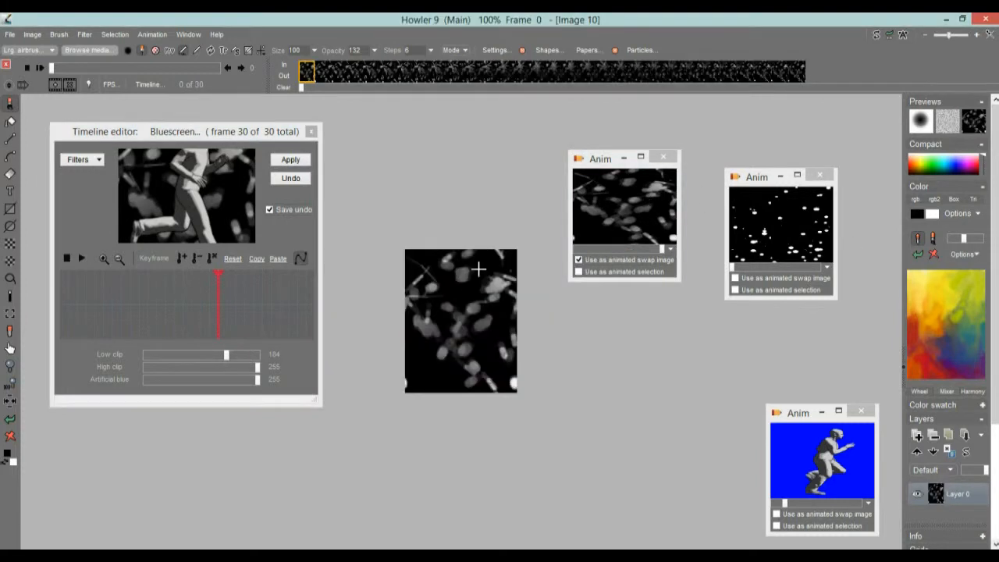
# Scrub through the restored particle animation to check its frames and close the Timeline editor
pyautogui.moveTo(175, 298); pyautogui.dragTo(216, 298)
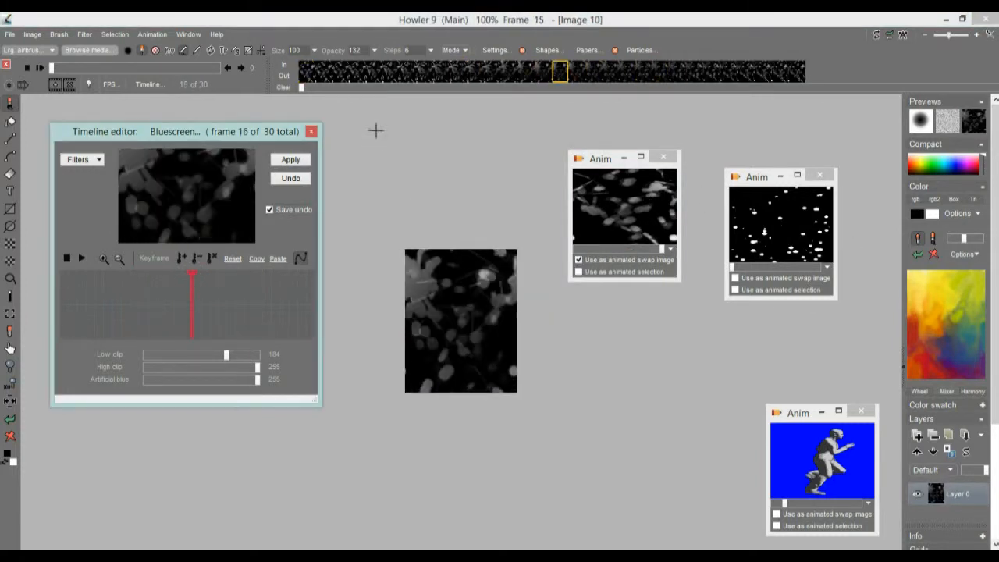
pyautogui.click(310, 131)
pyautogui.moveTo(124, 68); pyautogui.dragTo(176, 70)
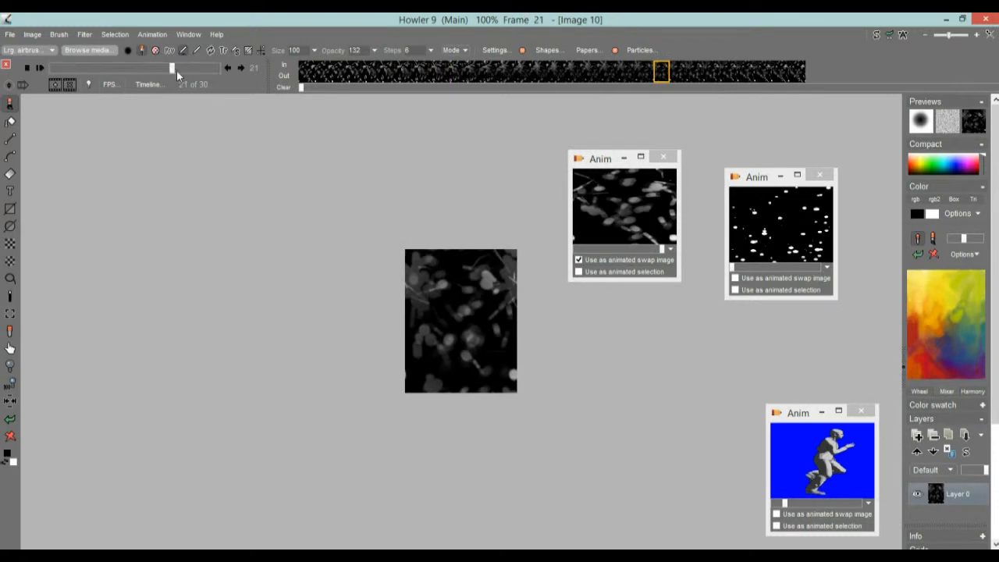
# Start saving the particle animation as an image sequence and browse to the desktop folder Presentation, subfolder 2014-02-27
pyautogui.click(156, 35)
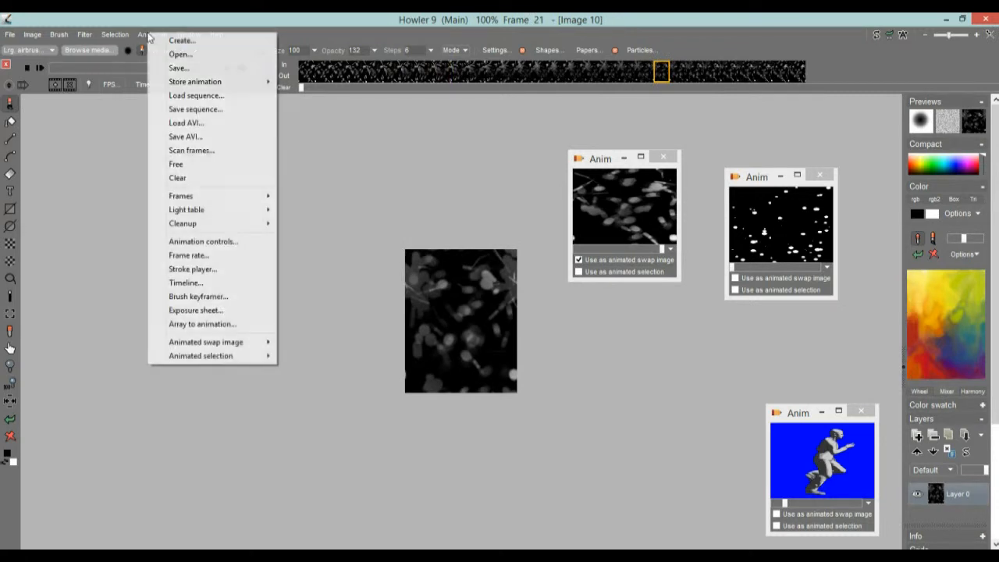
pyautogui.click(199, 110)
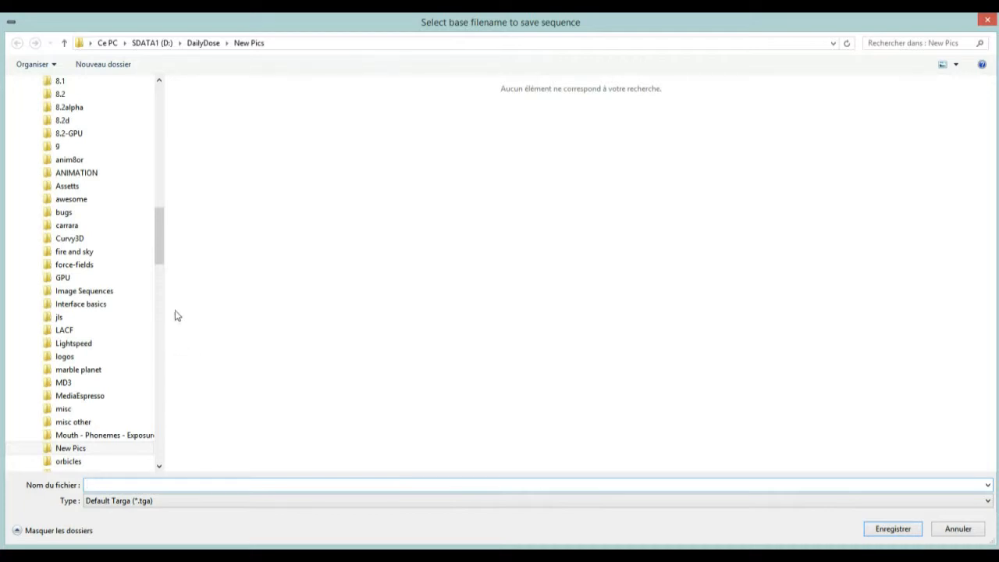
pyautogui.moveTo(160, 235); pyautogui.dragTo(166, 348)
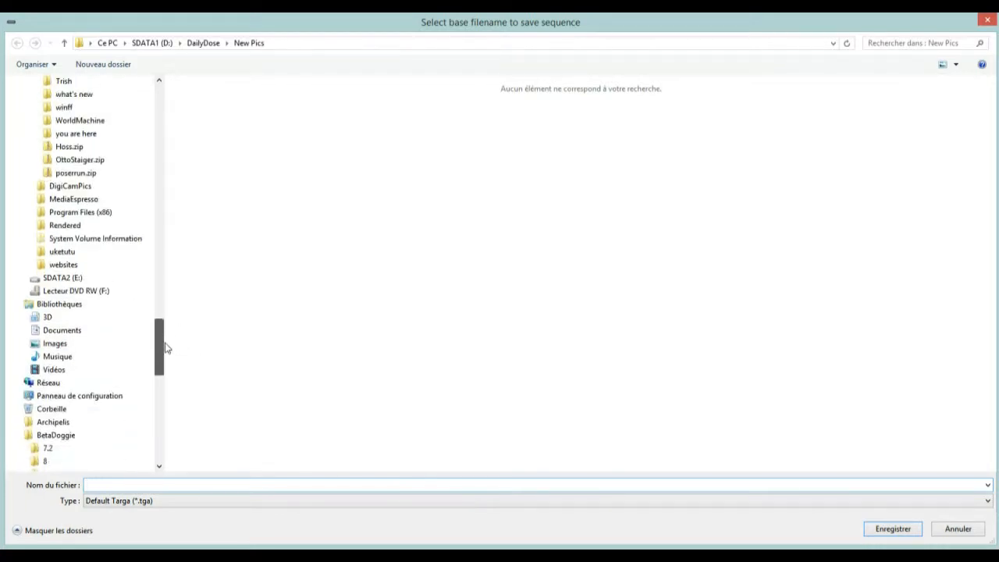
pyautogui.moveTo(166, 347); pyautogui.dragTo(205, 99)
pyautogui.click(62, 102)
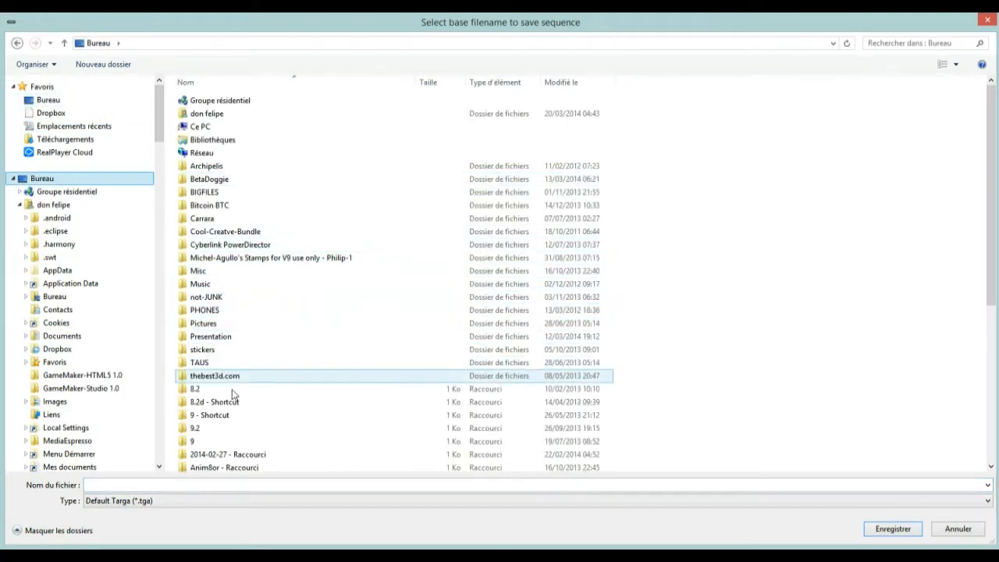
pyautogui.click(205, 336)
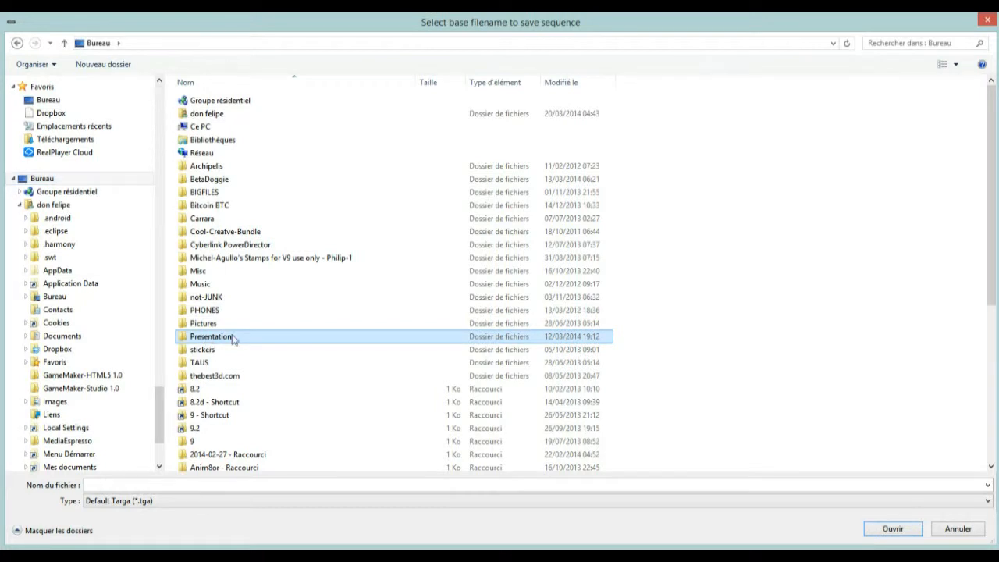
pyautogui.doubleClick(222, 336)
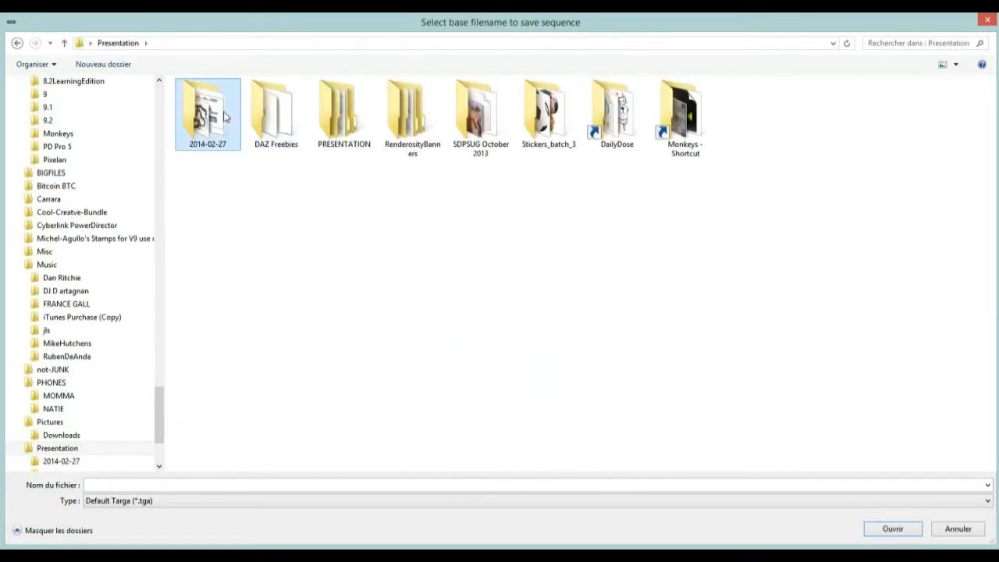
pyautogui.doubleClick(222, 117)
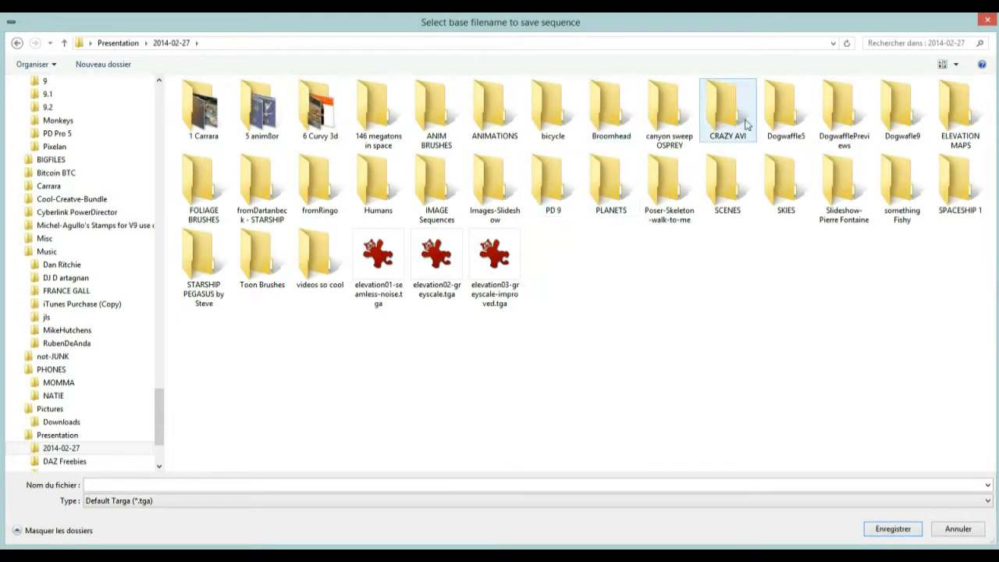
# Look through the ANIMATIONS and Humans folders inside 2014-02-27 for a suitable place to save the sequence
pyautogui.doubleClick(506, 110)
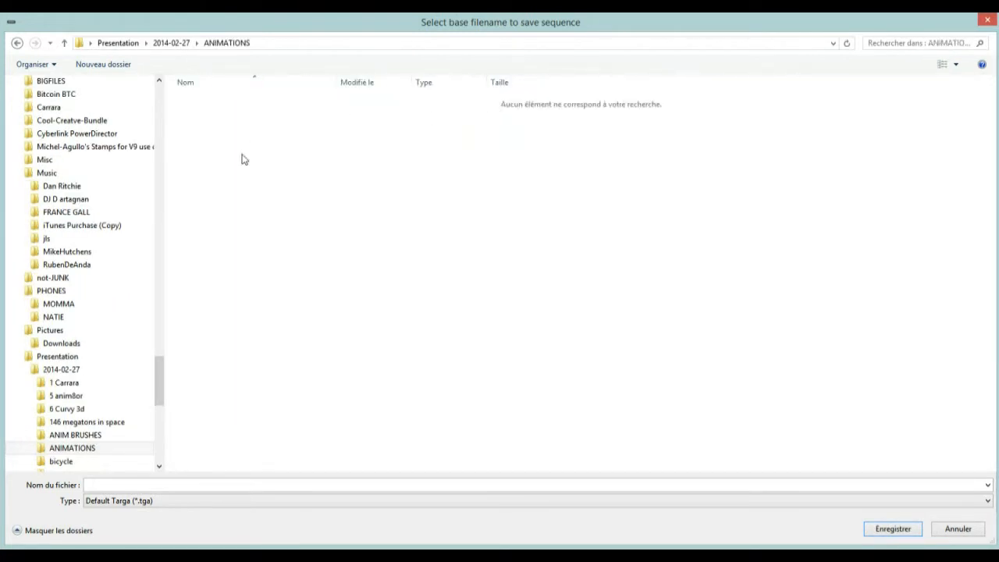
pyautogui.click(171, 43)
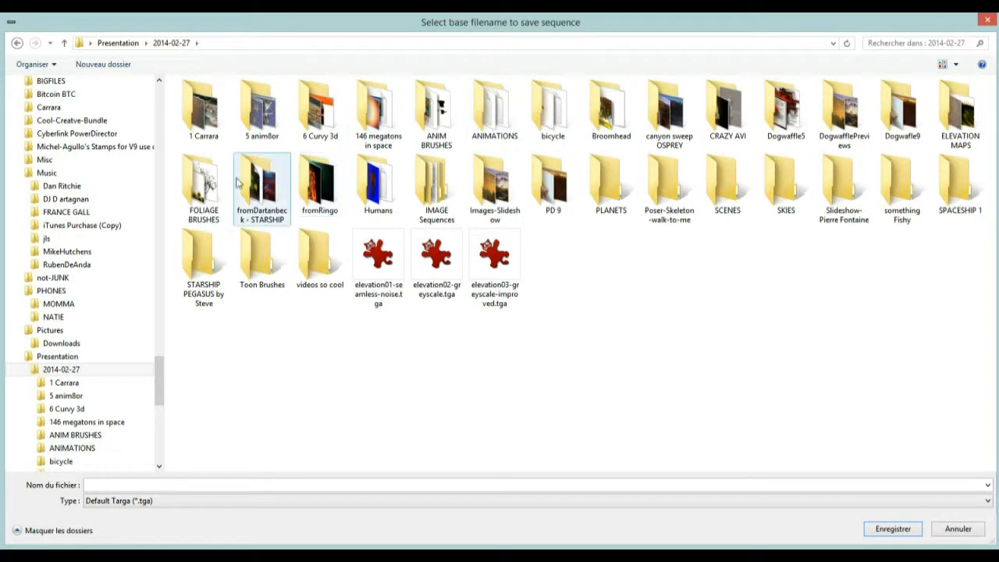
pyautogui.doubleClick(381, 200)
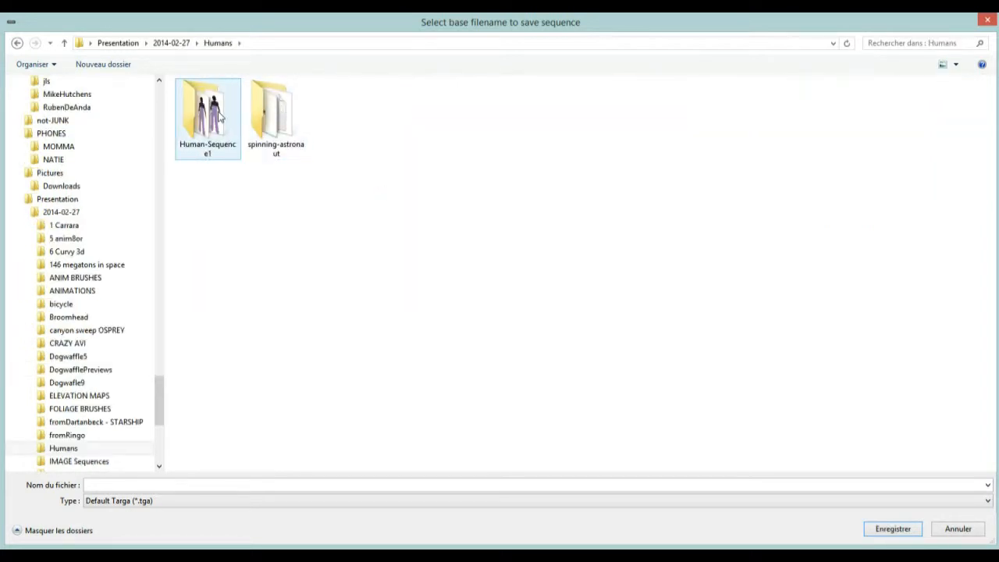
pyautogui.click(171, 43)
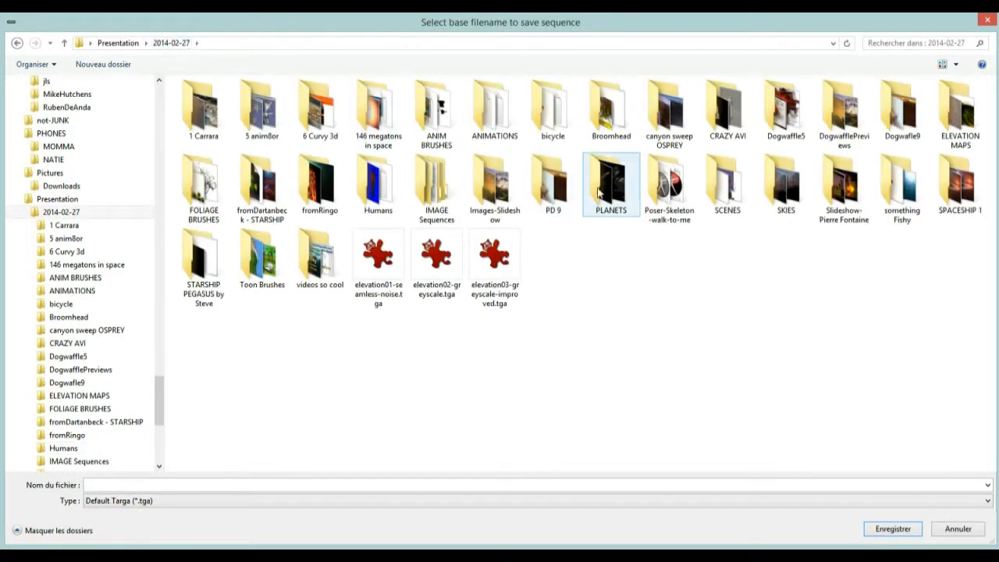
pyautogui.doubleClick(504, 125)
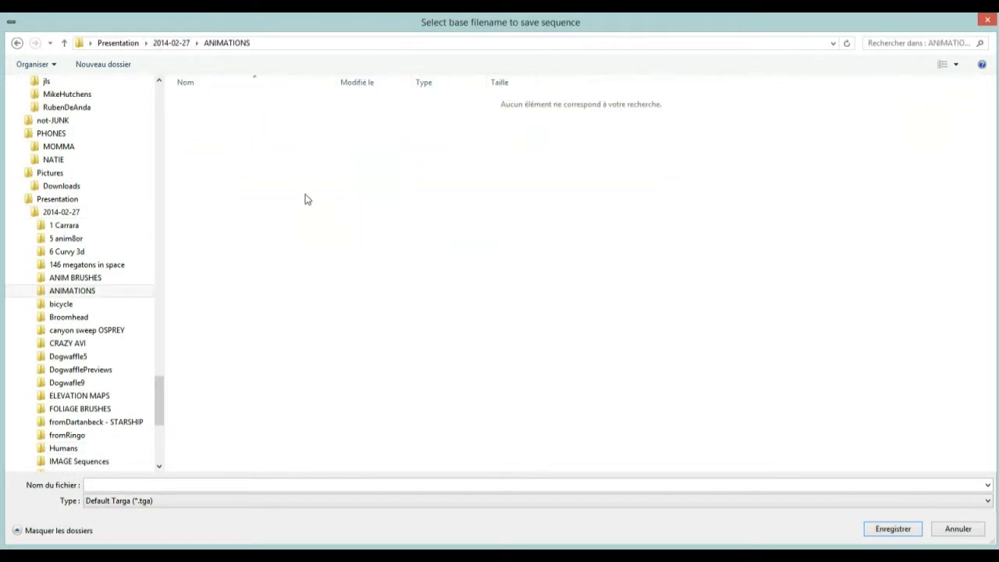
pyautogui.rightClick(305, 195)
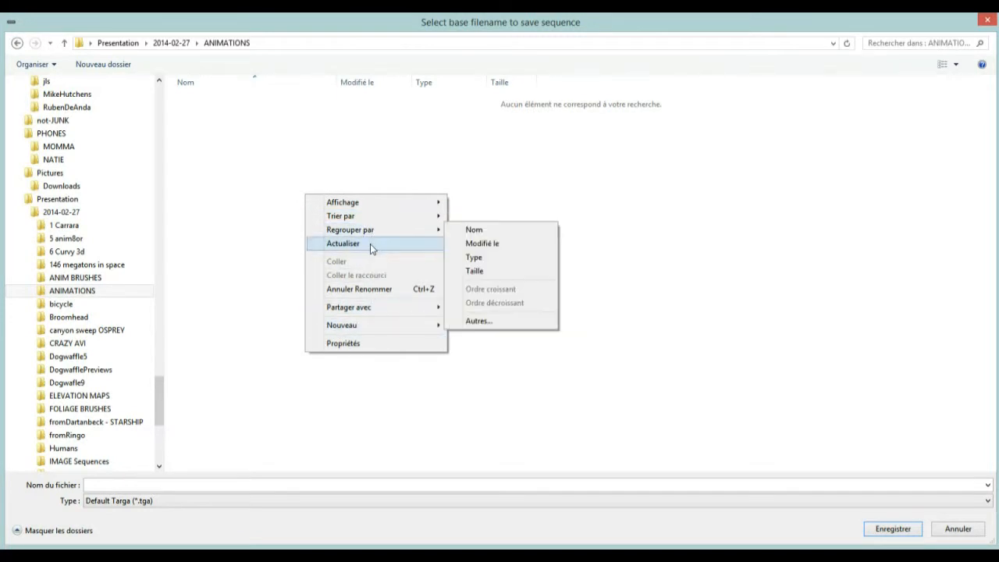
pyautogui.click(370, 243)
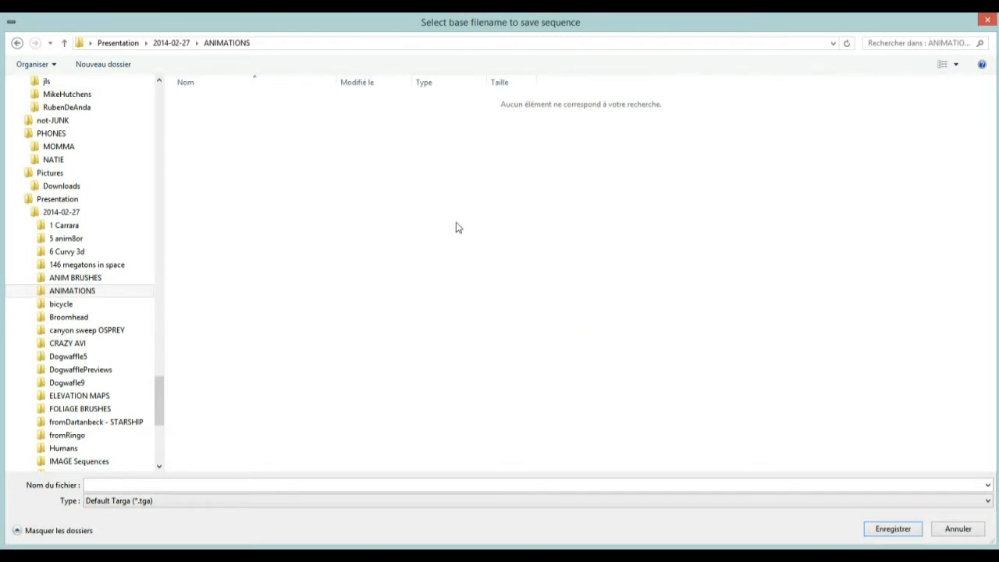
pyautogui.click(171, 45)
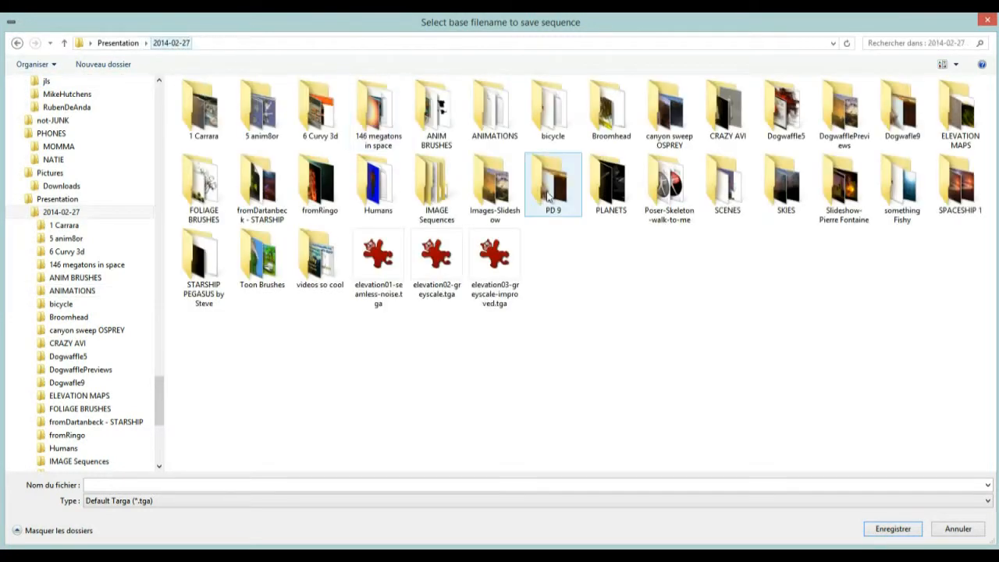
pyautogui.click(381, 180)
pyautogui.doubleClick(381, 180)
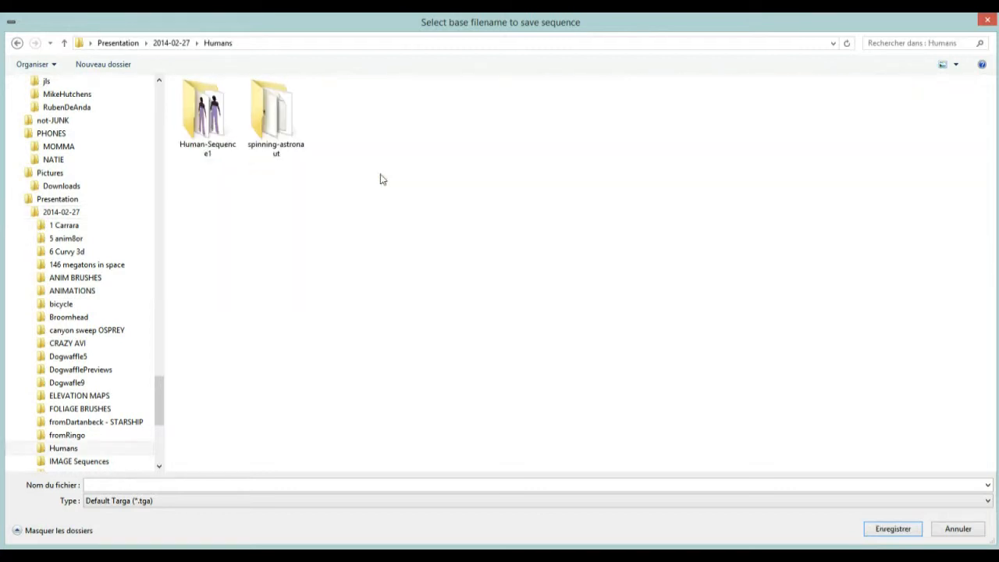
pyautogui.click(64, 43)
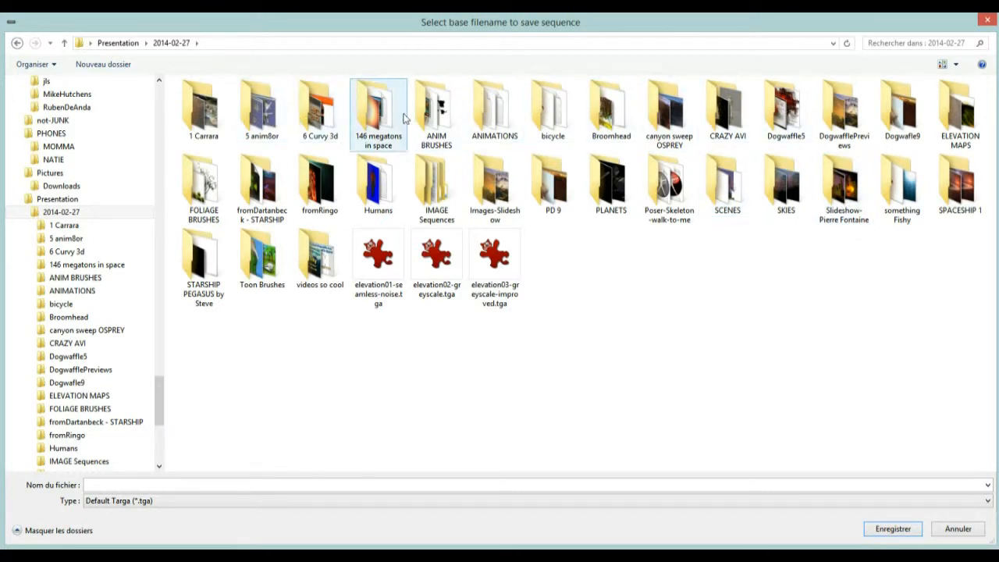
# Open the ANIM BRUSHES folder and check the files in its Running Man subfolder
pyautogui.doubleClick(435, 115)
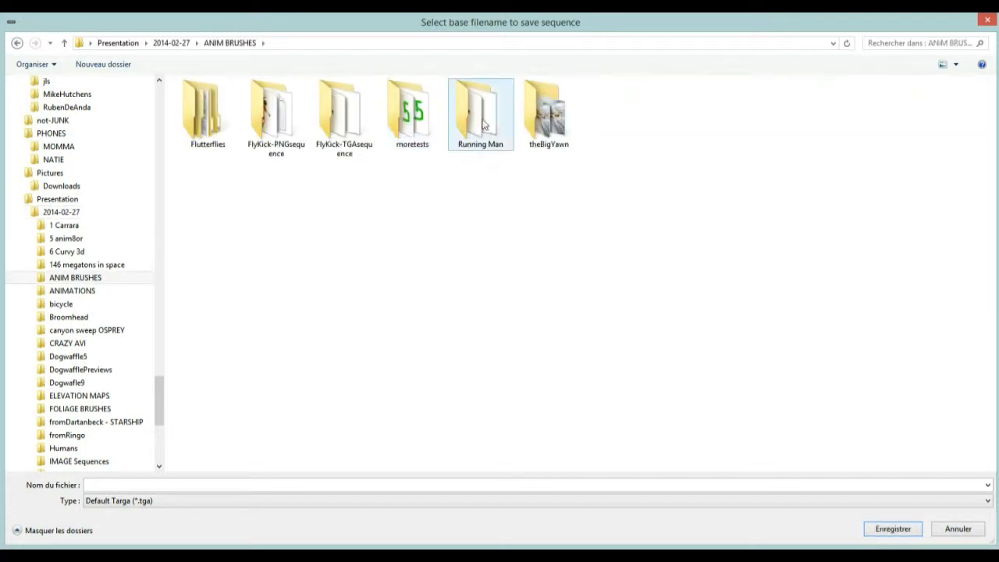
pyautogui.doubleClick(483, 125)
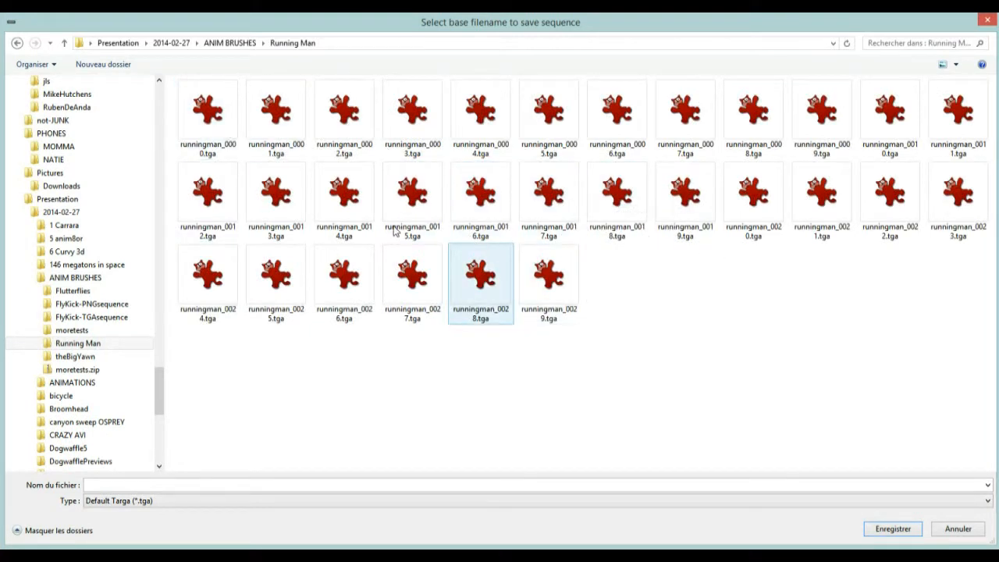
pyautogui.click(226, 44)
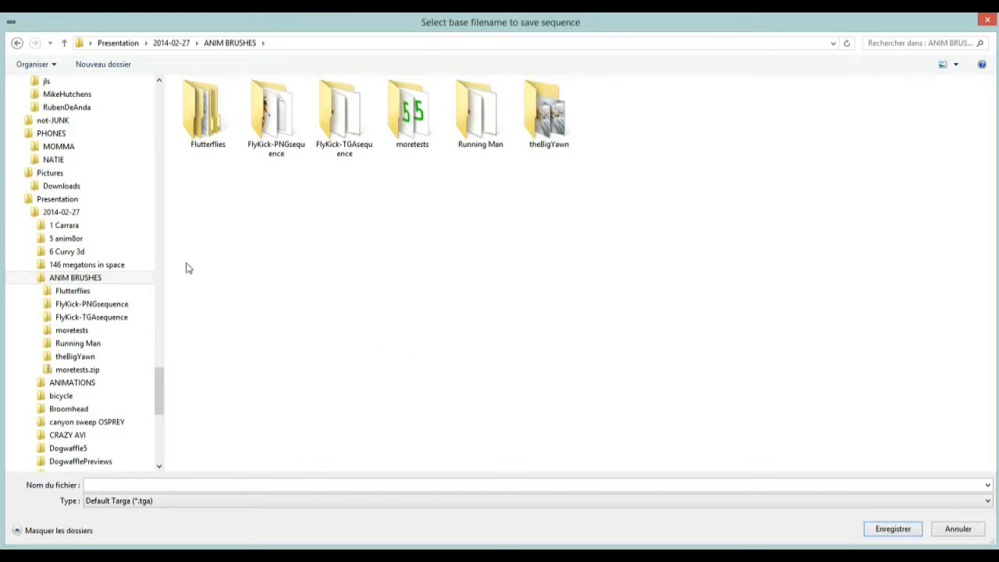
# Create a subfolder named running-man-background inside ANIM BRUSHES
pyautogui.click(120, 67)
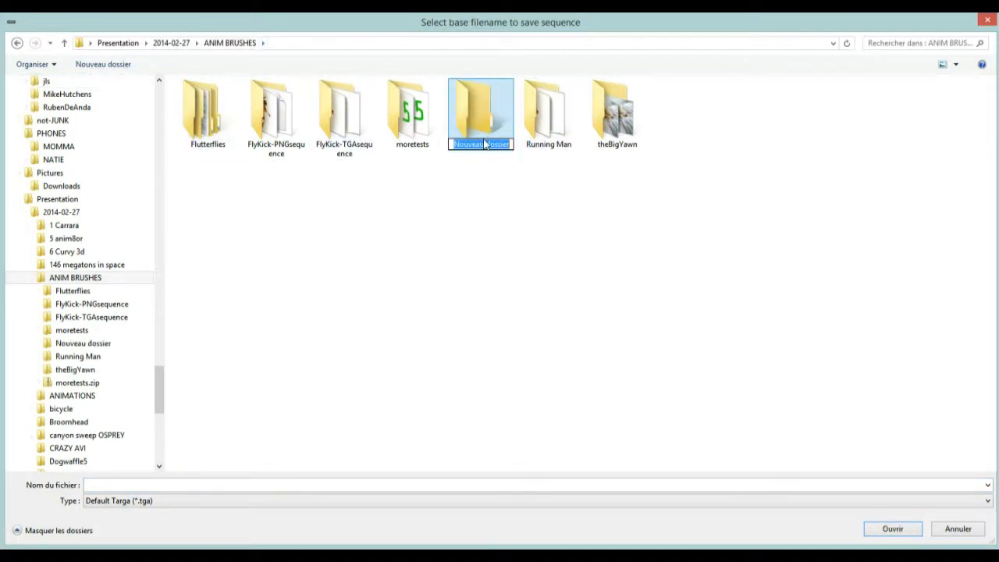
pyautogui.write('running_man')
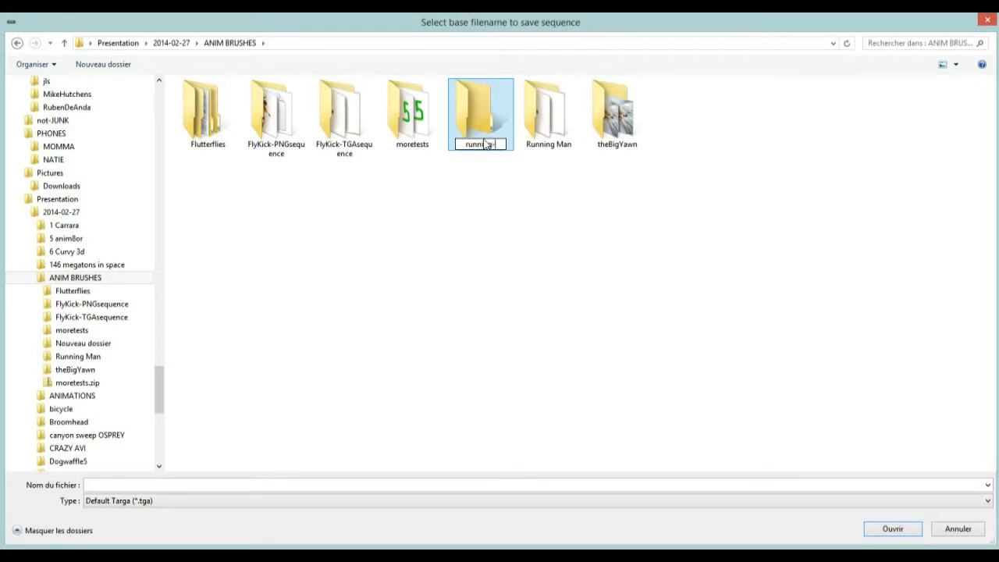
pyautogui.write('-background')
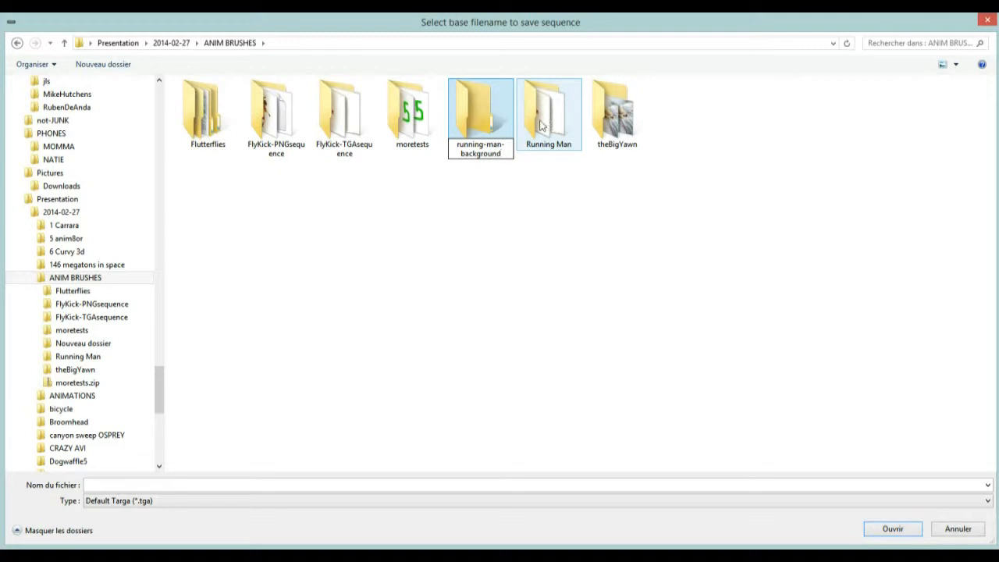
# Save the particle frames in the running-man-background folder as a PNG sequence with the base name bg_
pyautogui.doubleClick(490, 119)
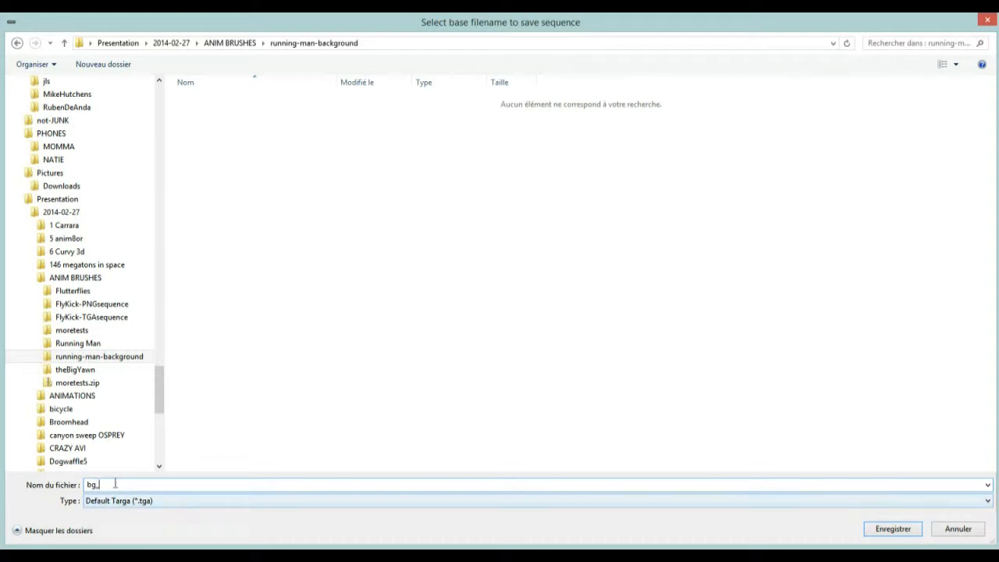
pyautogui.click(133, 502)
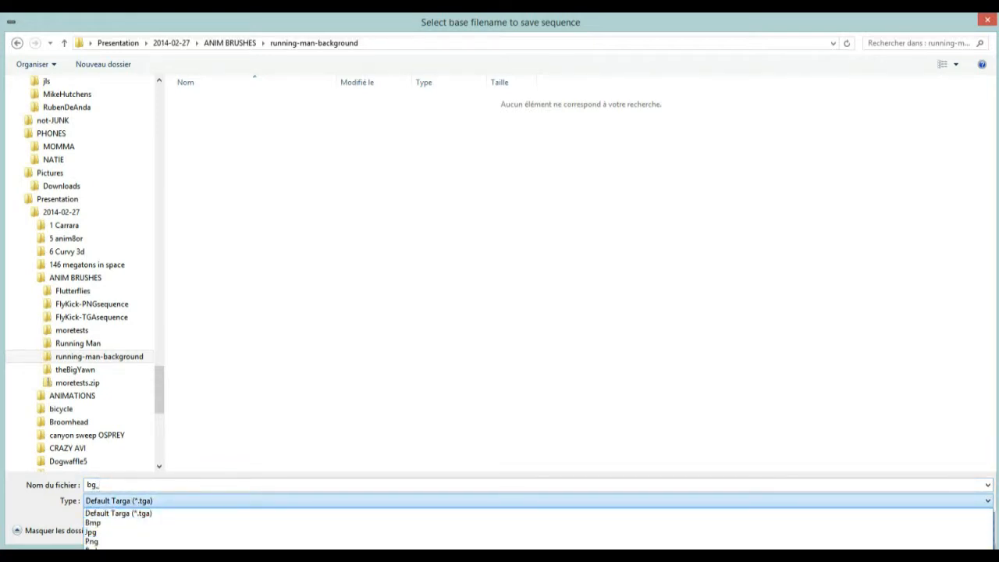
pyautogui.click(125, 541)
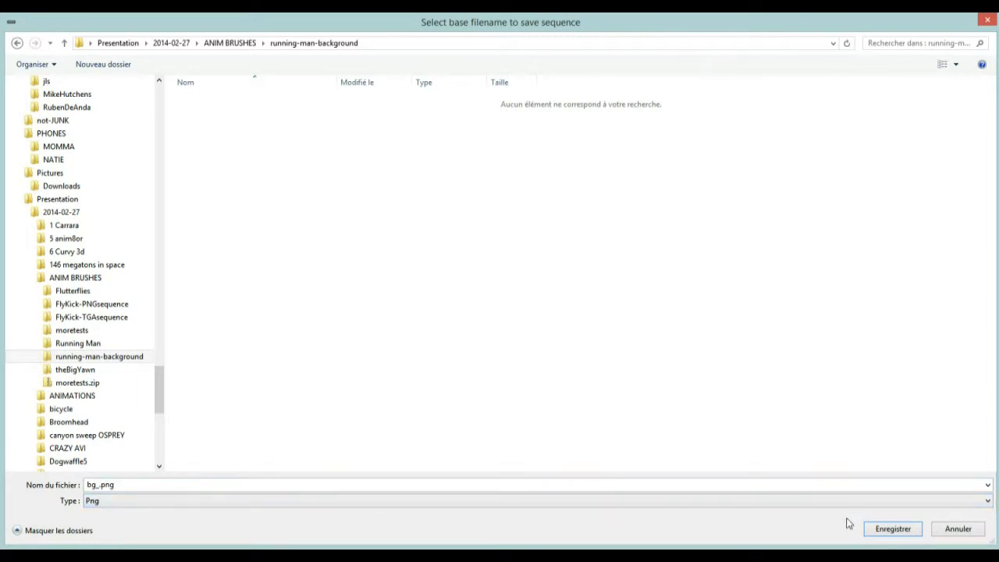
pyautogui.click(891, 529)
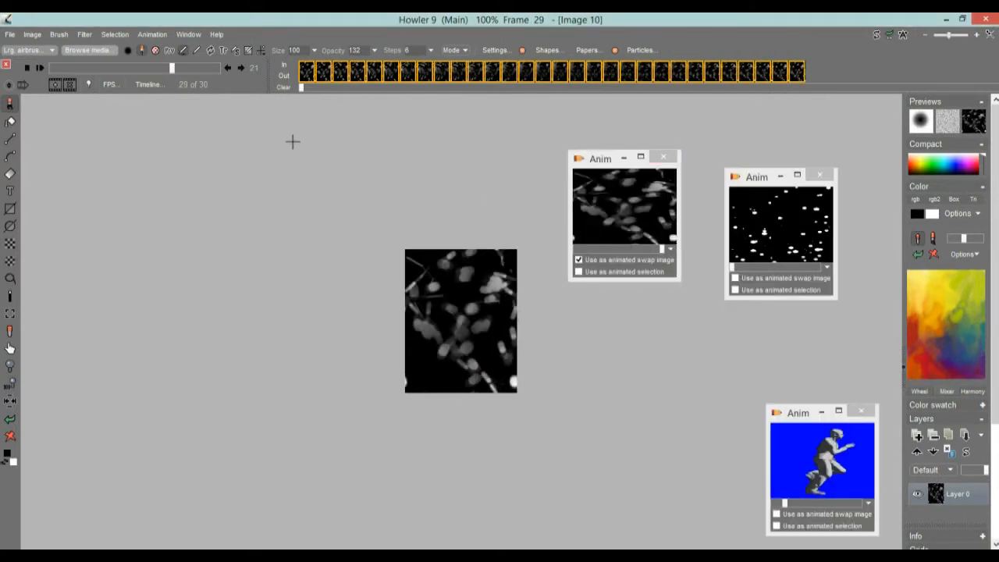
# Load only frames bg__0000.PNG to bg__0003.PNG from the running-man-background folder as a sequence, replacing the current animation
pyautogui.moveTo(198, 69); pyautogui.dragTo(117, 58)
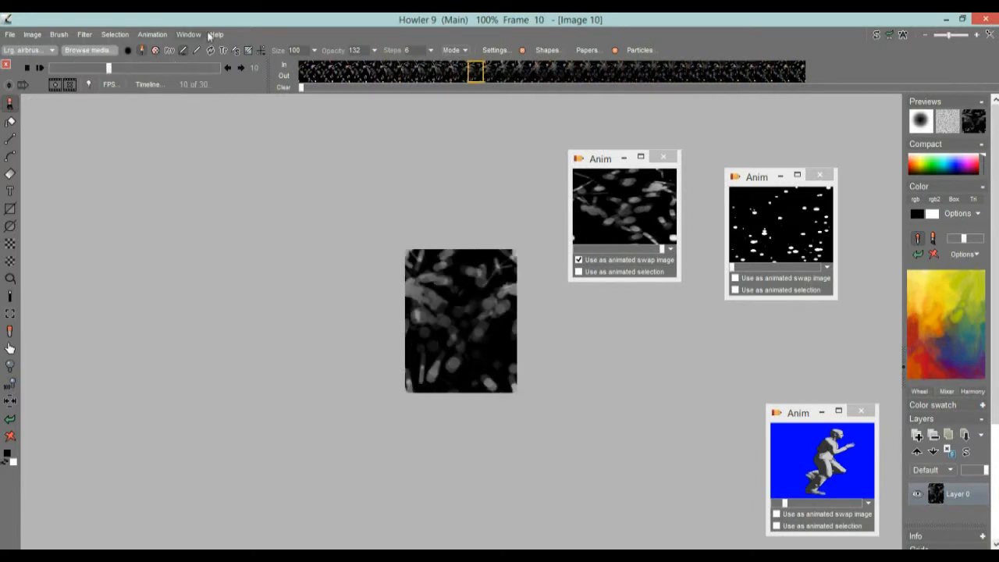
pyautogui.click(150, 35)
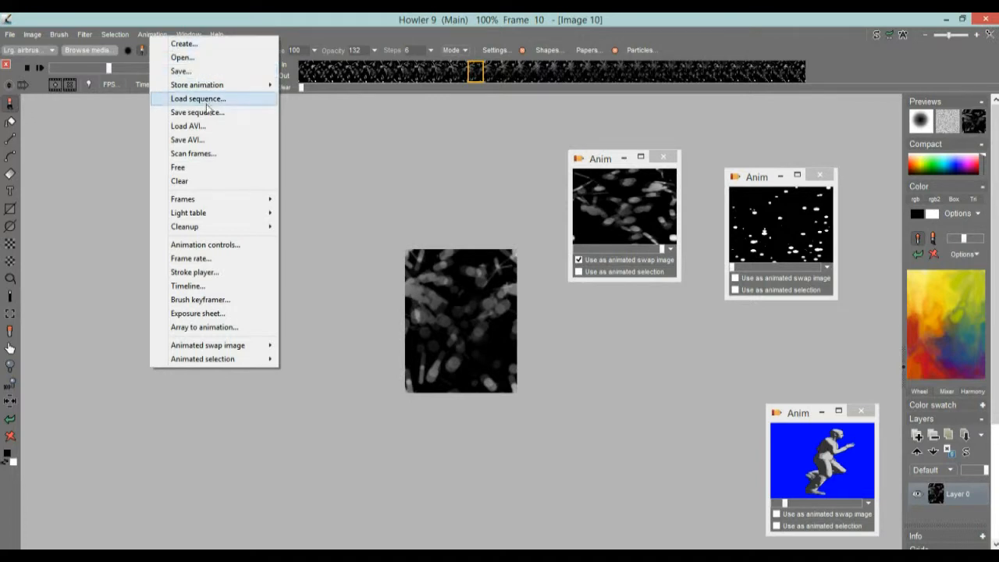
pyautogui.click(207, 99)
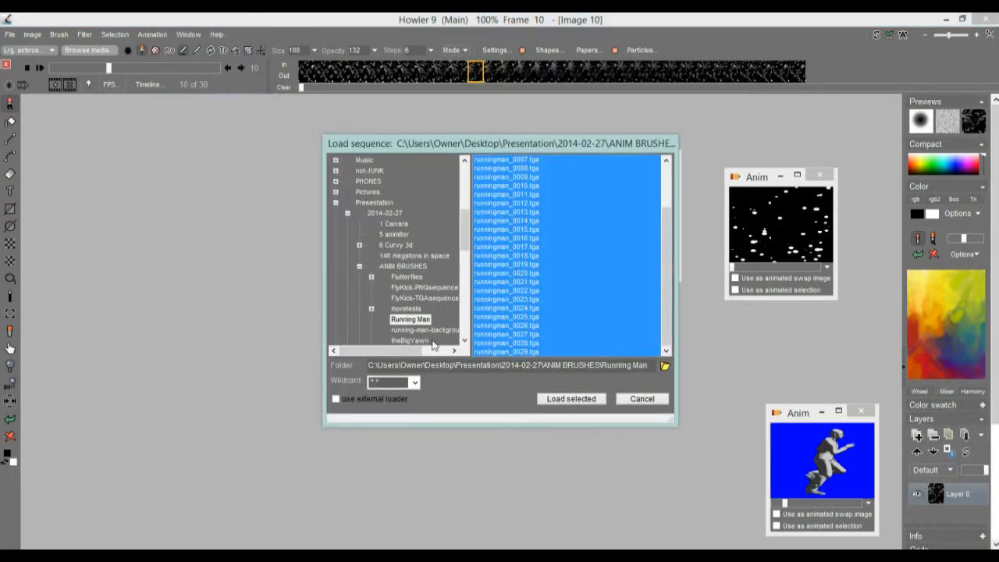
pyautogui.click(404, 267)
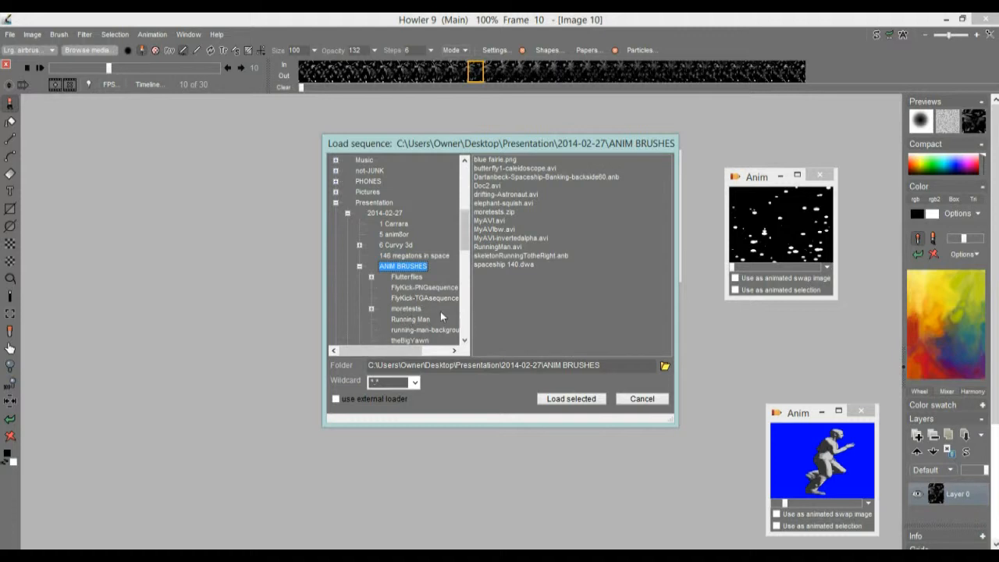
pyautogui.click(409, 320)
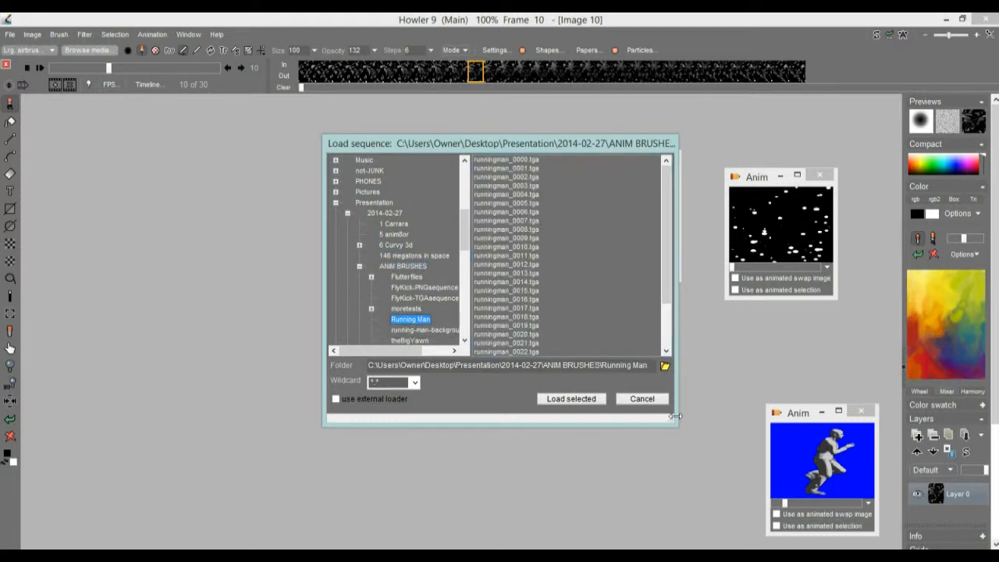
pyautogui.click(421, 333)
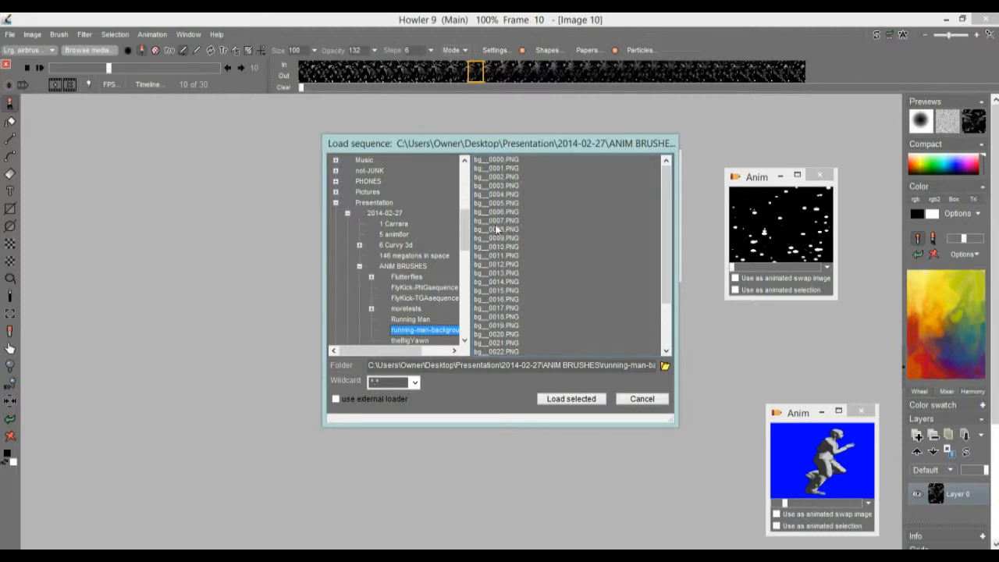
pyautogui.click(499, 159)
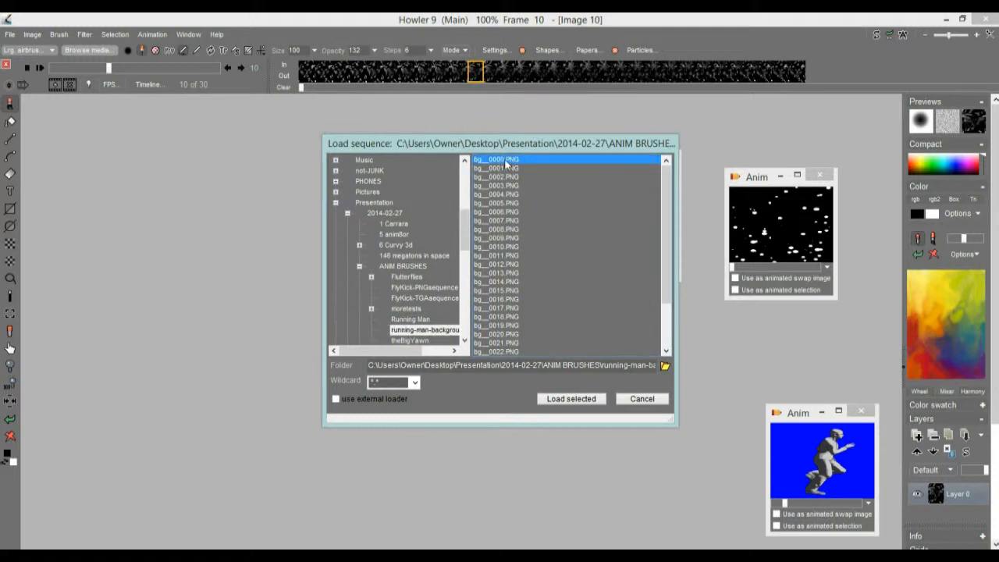
pyautogui.moveTo(502, 163); pyautogui.dragTo(501, 187)
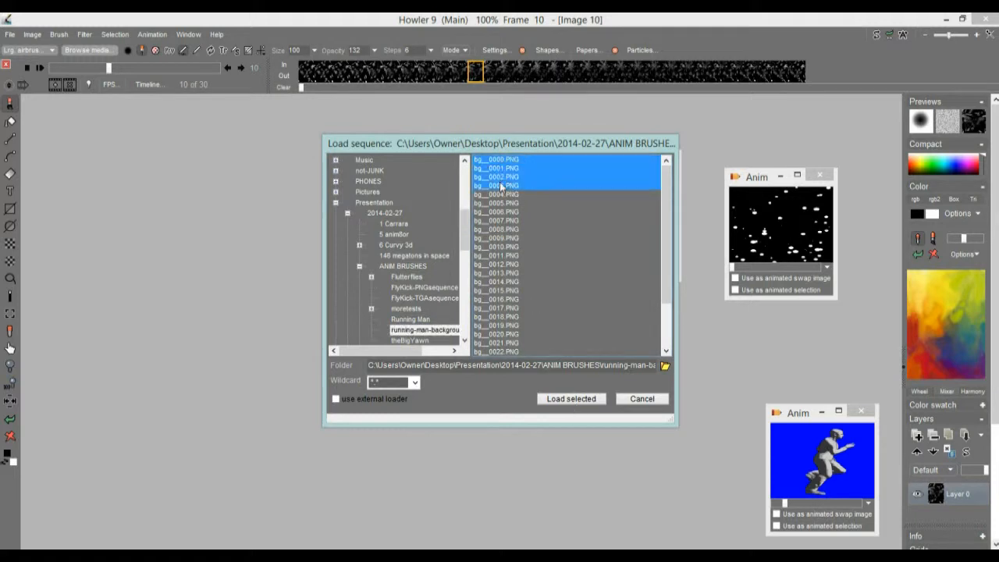
pyautogui.click(578, 398)
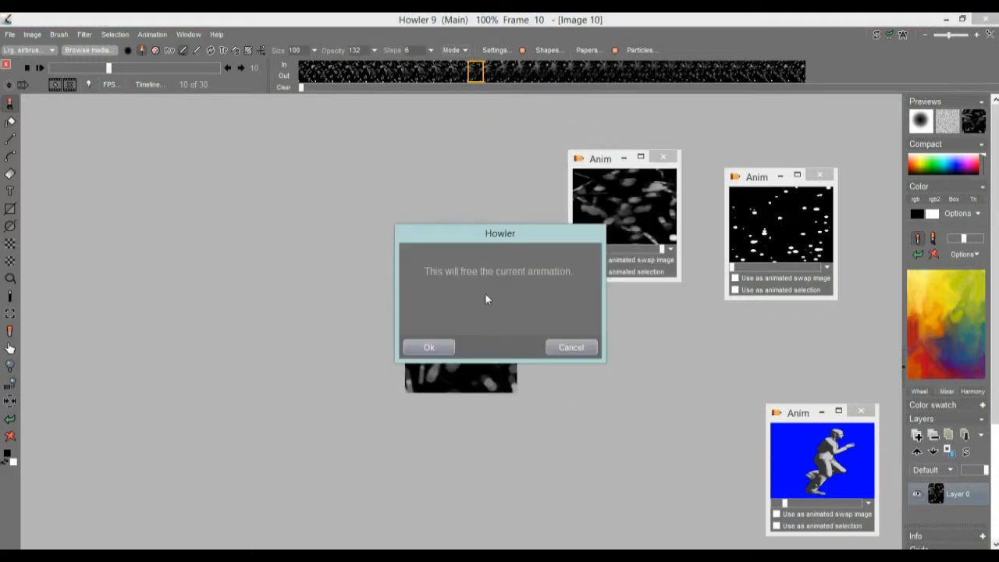
pyautogui.click(439, 348)
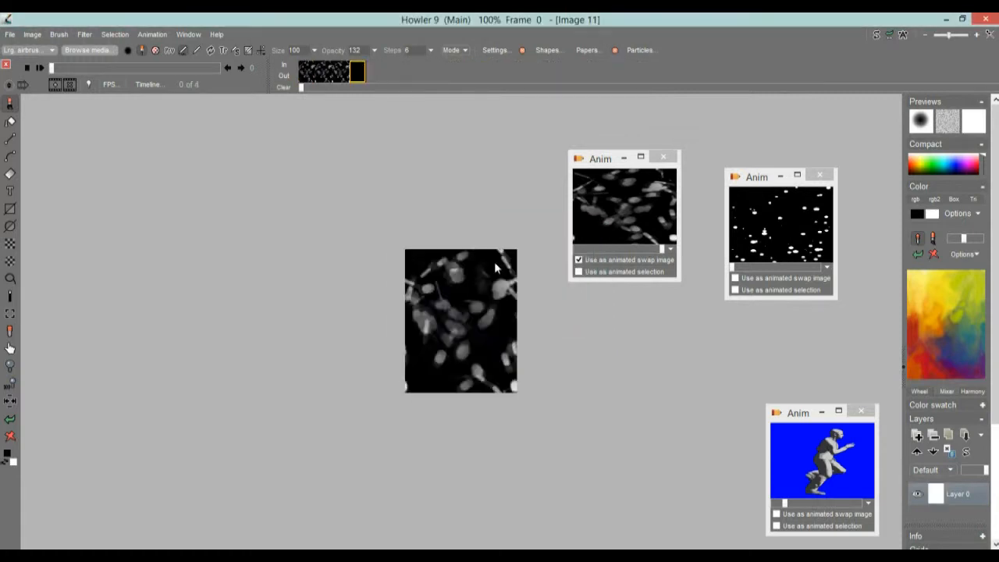
pyautogui.moveTo(326, 72)
pyautogui.mouseDown()
pyautogui.moveTo(365, 73)
pyautogui.moveTo(319, 72)
pyautogui.moveTo(339, 75)
pyautogui.mouseUp()
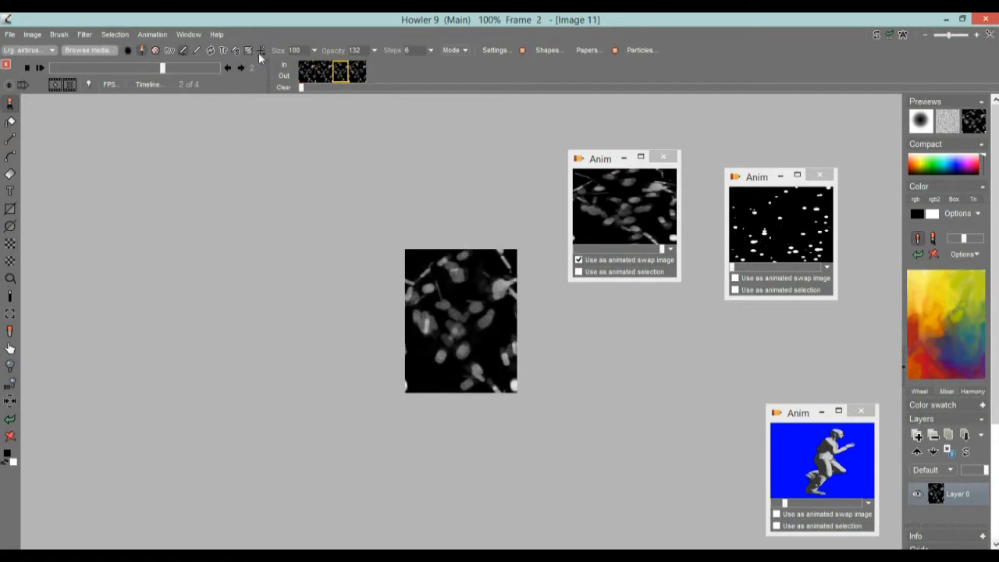
# Load the full sequence bg__0000.PNG to bg__0029.PNG from running-man-background over the current animation and scrub through it
pyautogui.click(152, 36)
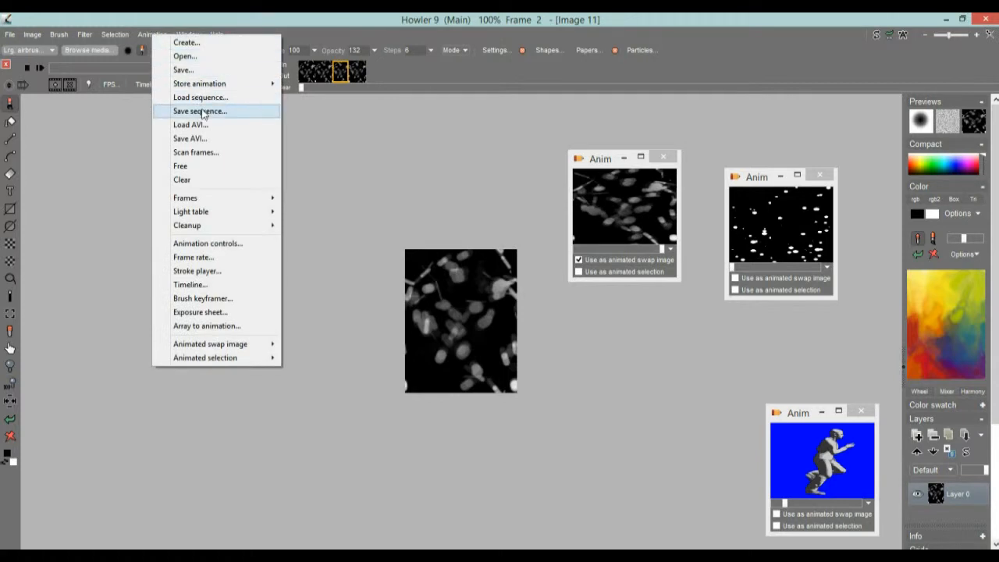
pyautogui.click(205, 102)
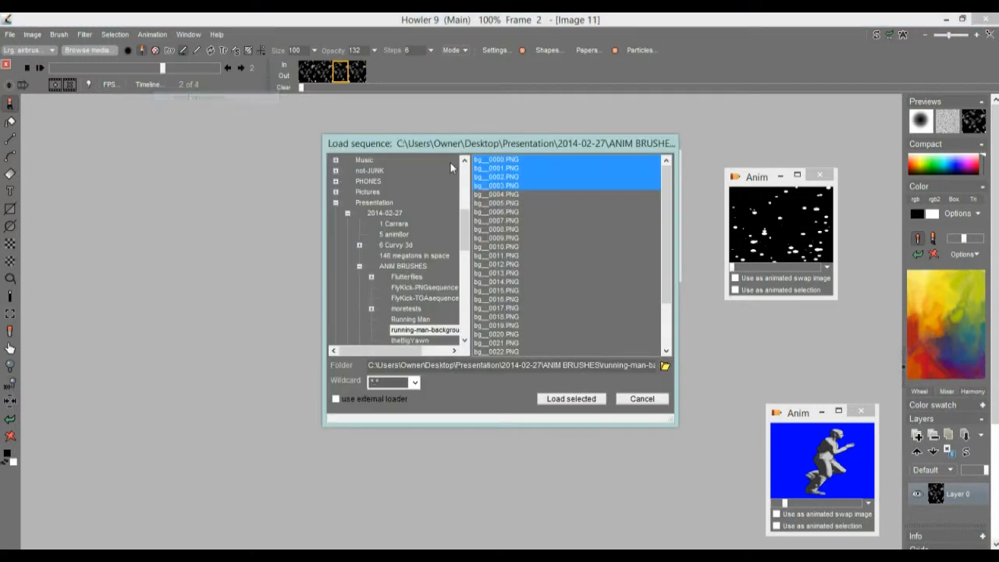
pyautogui.moveTo(506, 161); pyautogui.dragTo(490, 422)
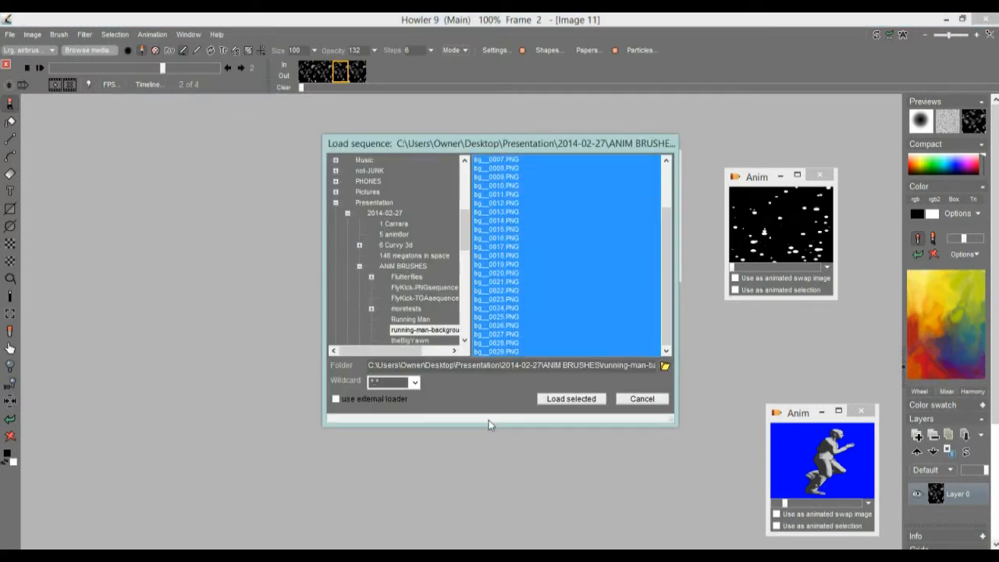
pyautogui.click(583, 399)
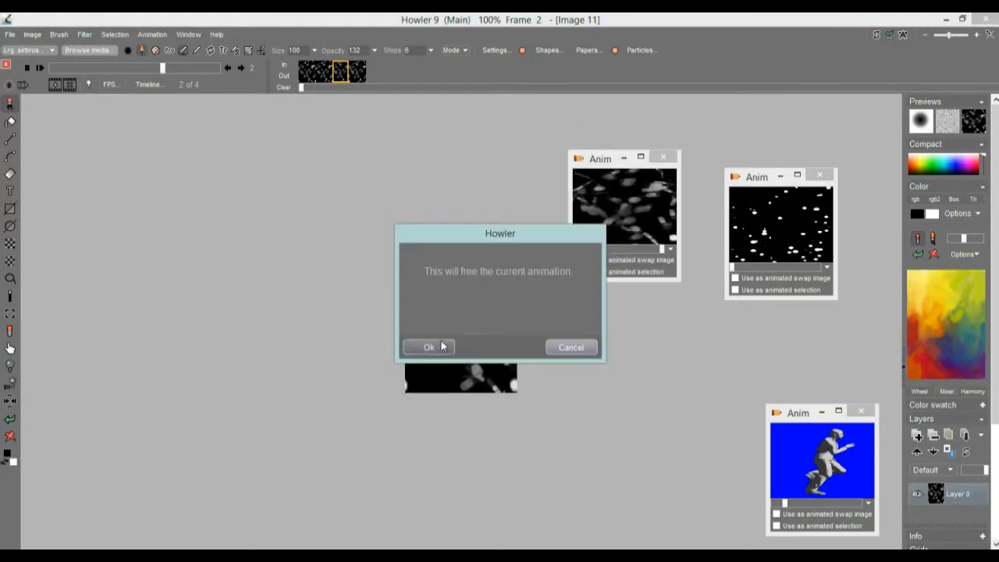
pyautogui.click(430, 348)
pyautogui.moveTo(139, 68); pyautogui.dragTo(219, 73)
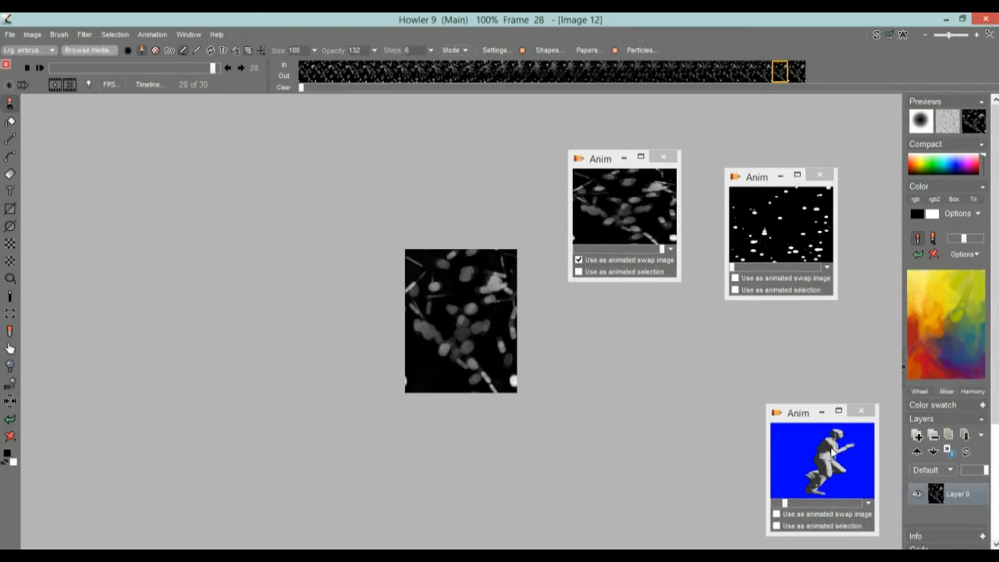
# Make the stored bluescreen running man the current animation and clear the swap image to white
pyautogui.click(832, 457)
pyautogui.click(546, 328)
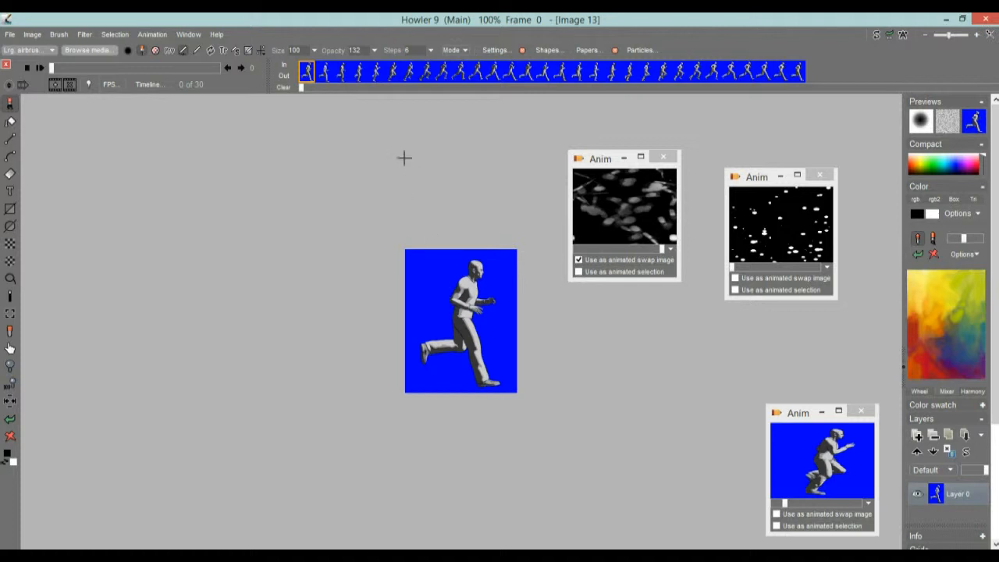
pyautogui.click(875, 36)
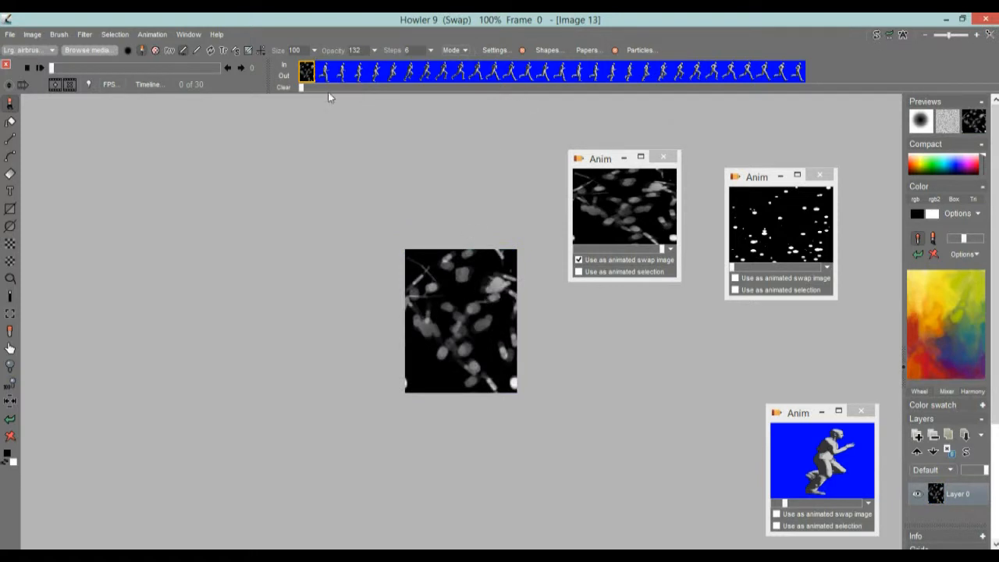
pyautogui.click(12, 436)
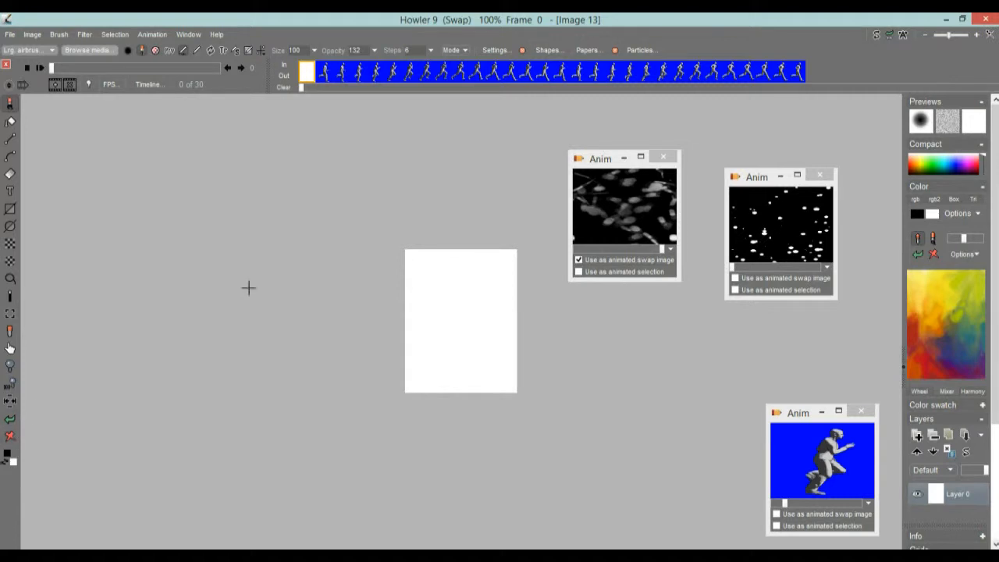
pyautogui.click(876, 35)
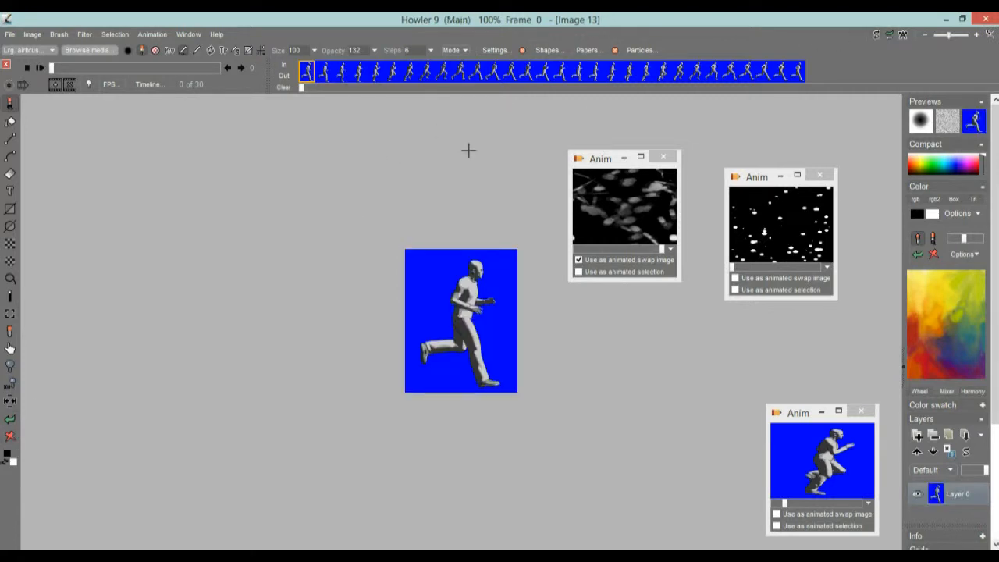
# Stop using the stored gray particle animation as the animated swap image and clear the swap image to white again
pyautogui.moveTo(53, 68)
pyautogui.mouseDown()
pyautogui.moveTo(127, 68)
pyautogui.moveTo(51, 70)
pyautogui.mouseUp()
pyautogui.click(876, 35)
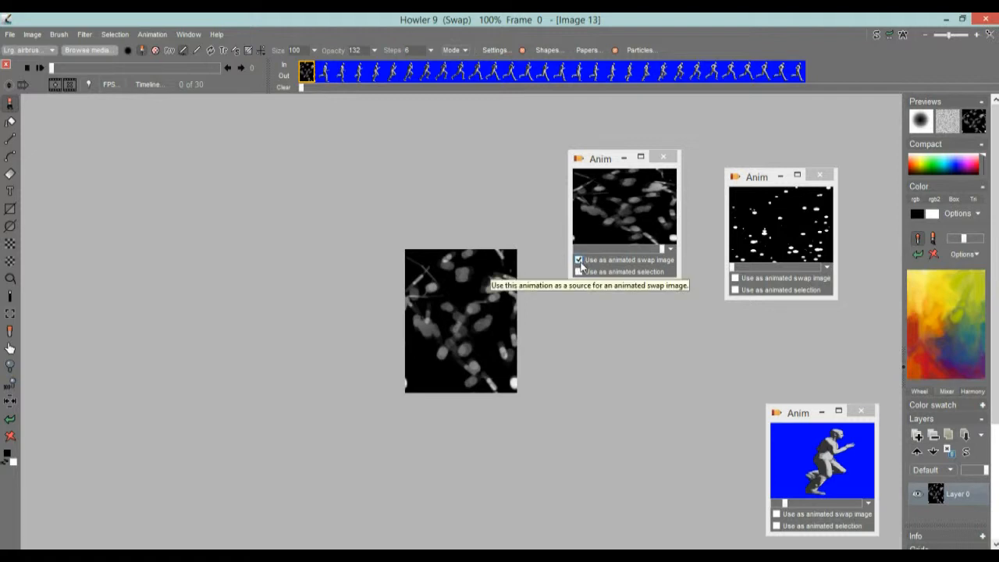
pyautogui.click(579, 260)
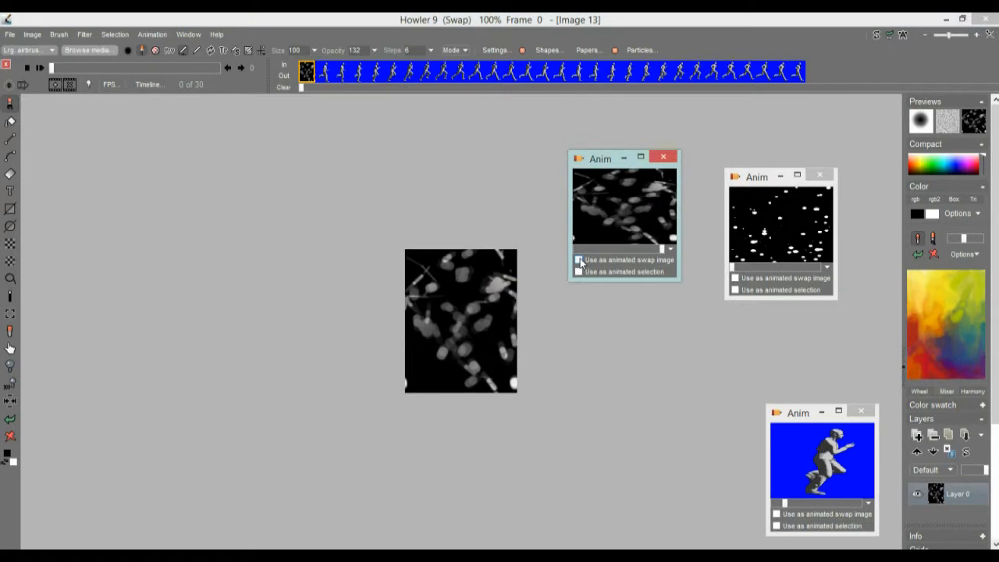
pyautogui.moveTo(661, 250); pyautogui.dragTo(578, 250)
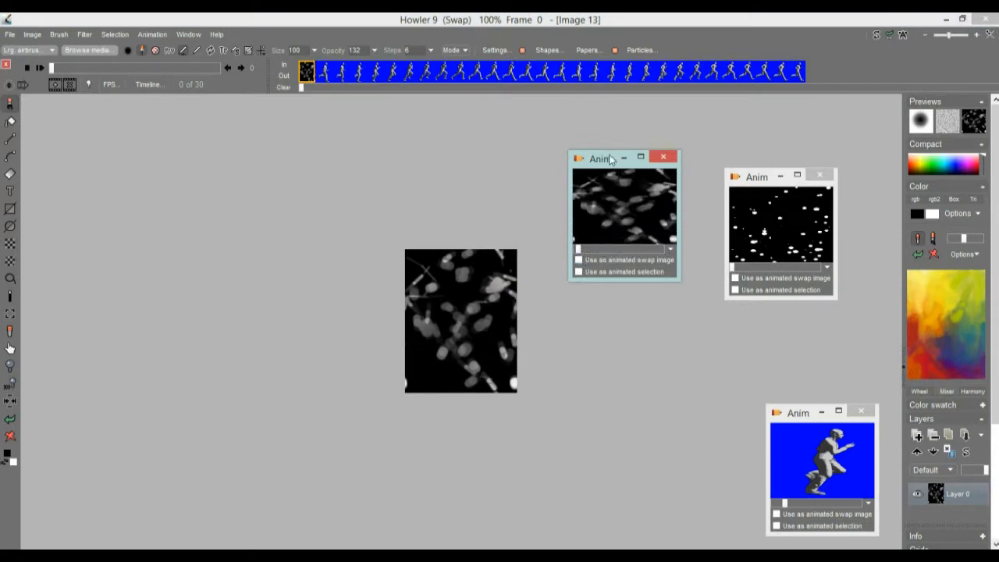
pyautogui.click(10, 435)
pyautogui.click(876, 34)
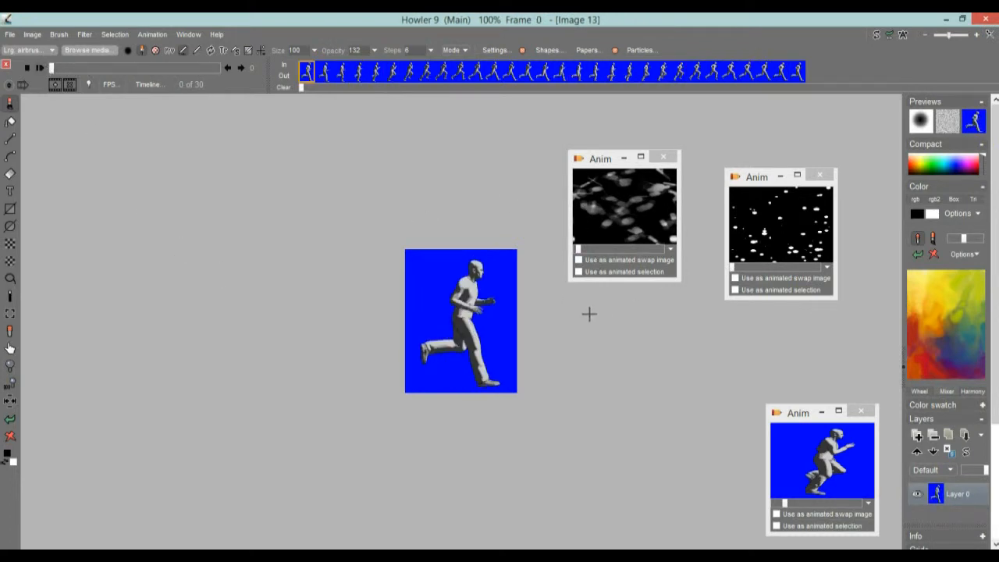
pyautogui.click(875, 35)
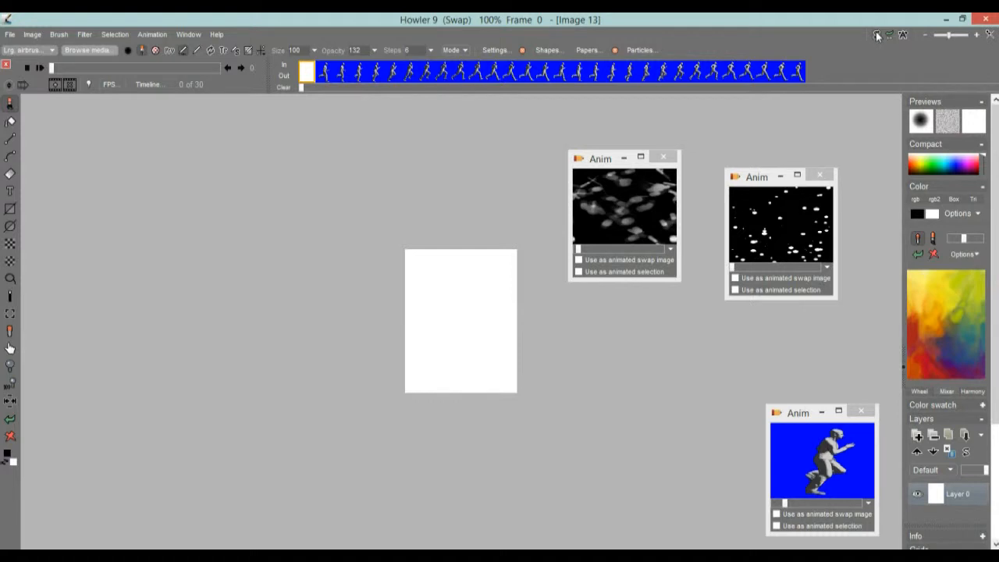
pyautogui.click(877, 36)
# Return the running man to frame 0, try toggling swap mixing, and set the current layer's mode to Additive
pyautogui.click(88, 69)
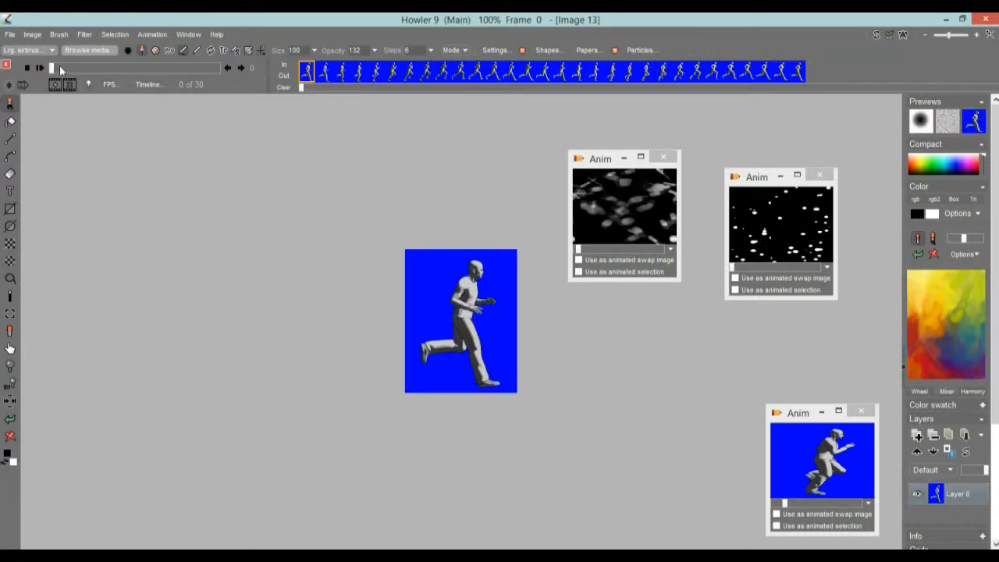
pyautogui.moveTo(88, 69); pyautogui.dragTo(40, 73)
pyautogui.click(974, 117)
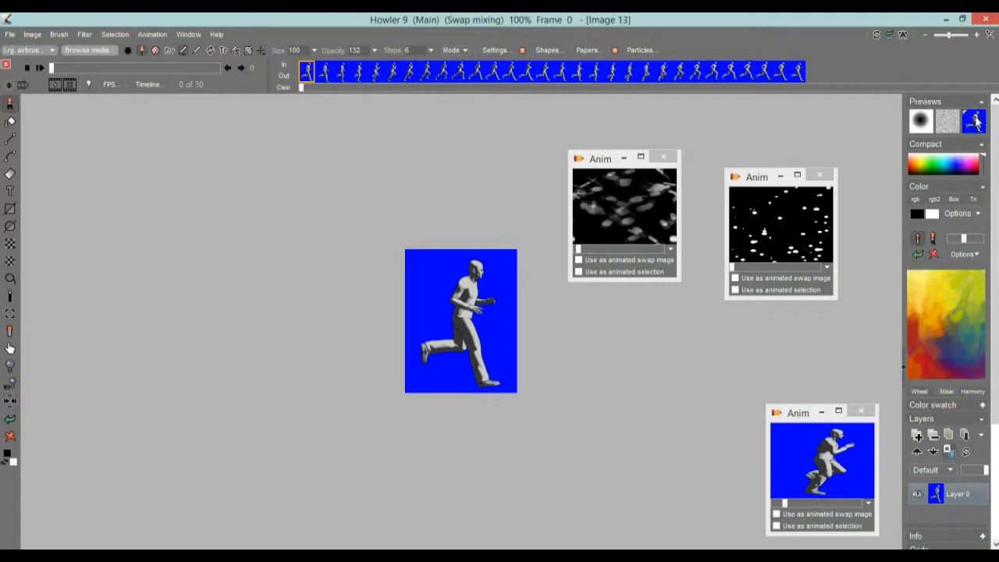
pyautogui.click(974, 118)
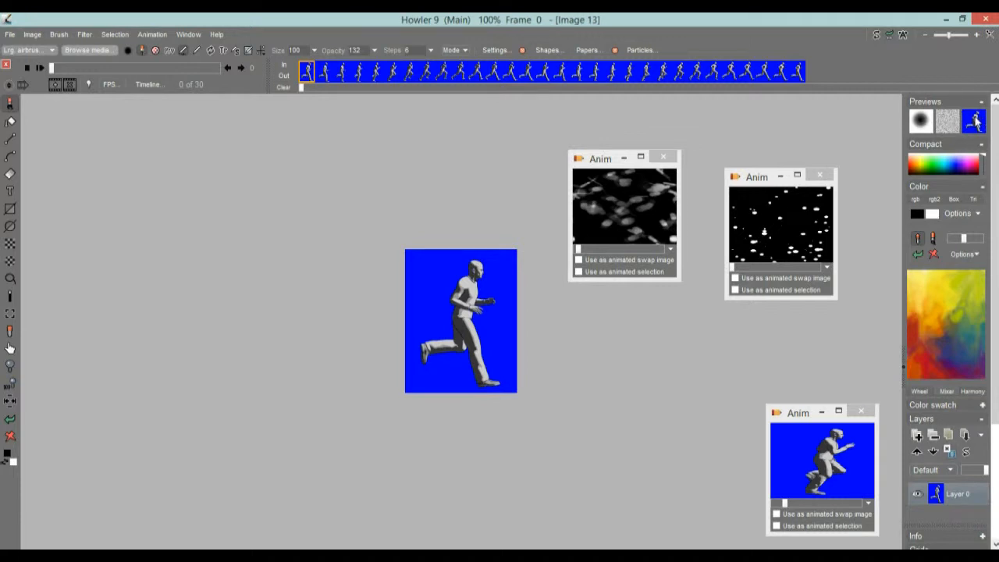
pyautogui.click(974, 117)
pyautogui.rightClick(974, 117)
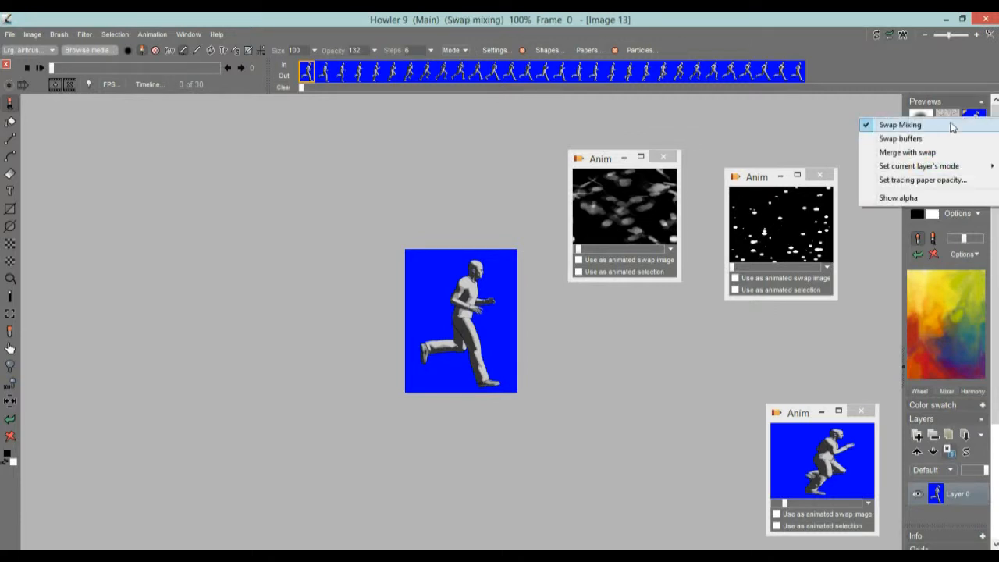
pyautogui.moveTo(929, 165)
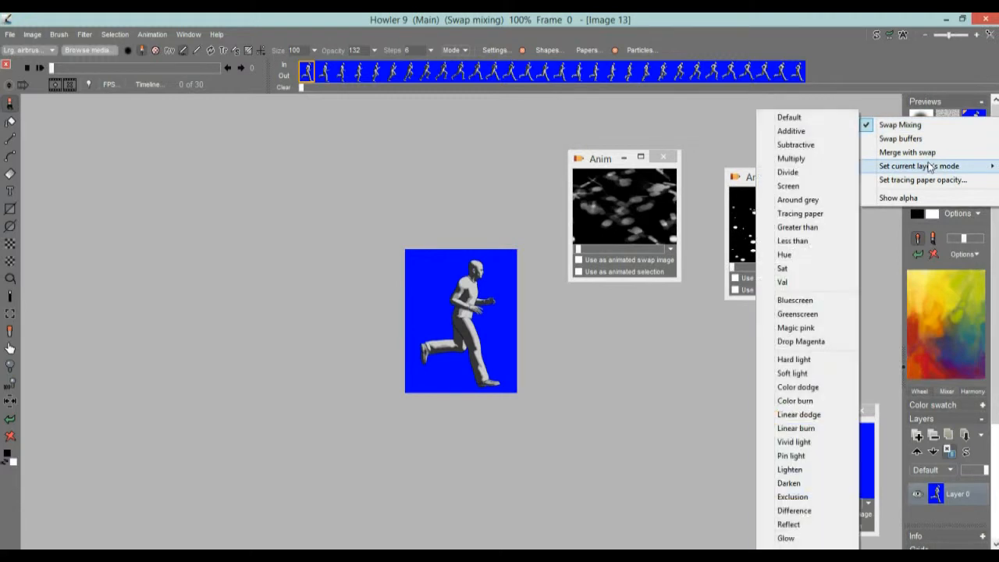
pyautogui.click(793, 131)
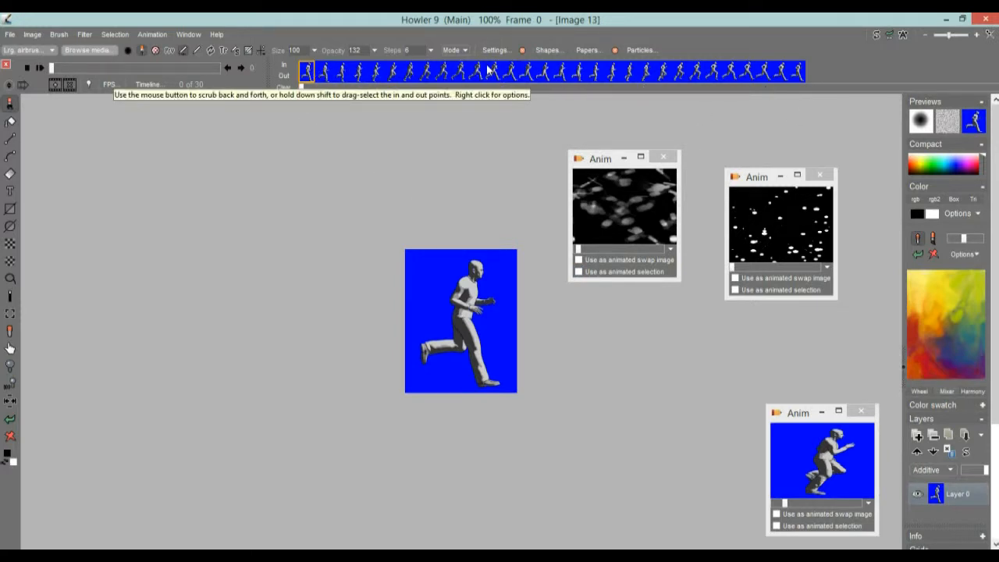
# Open the timeline editor beside the running man and set its filter to Bluescreen sequence
pyautogui.click(149, 84)
pyautogui.moveTo(185, 106); pyautogui.dragTo(102, 113)
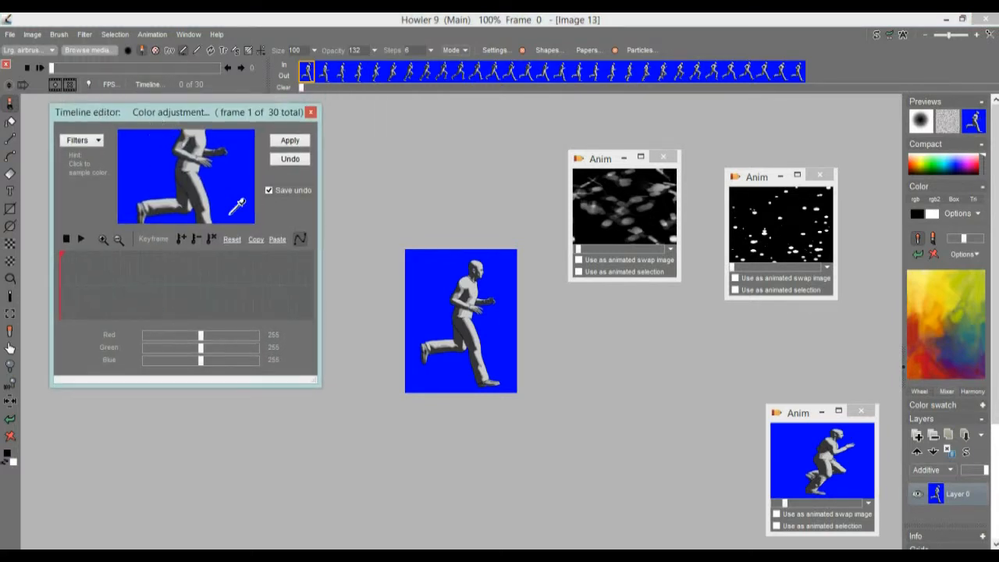
pyautogui.click(93, 142)
pyautogui.moveTo(257, 160); pyautogui.dragTo(265, 293)
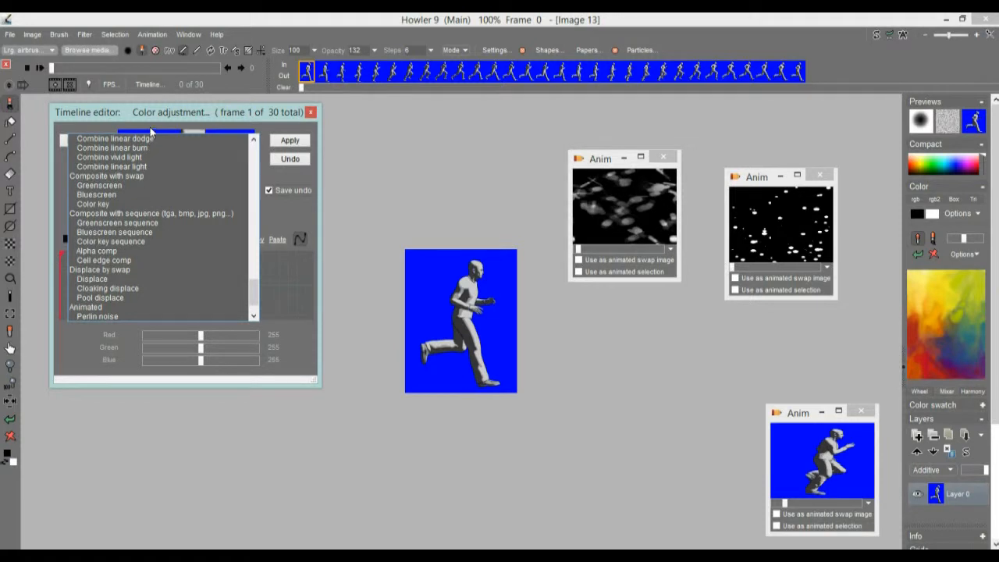
pyautogui.click(295, 218)
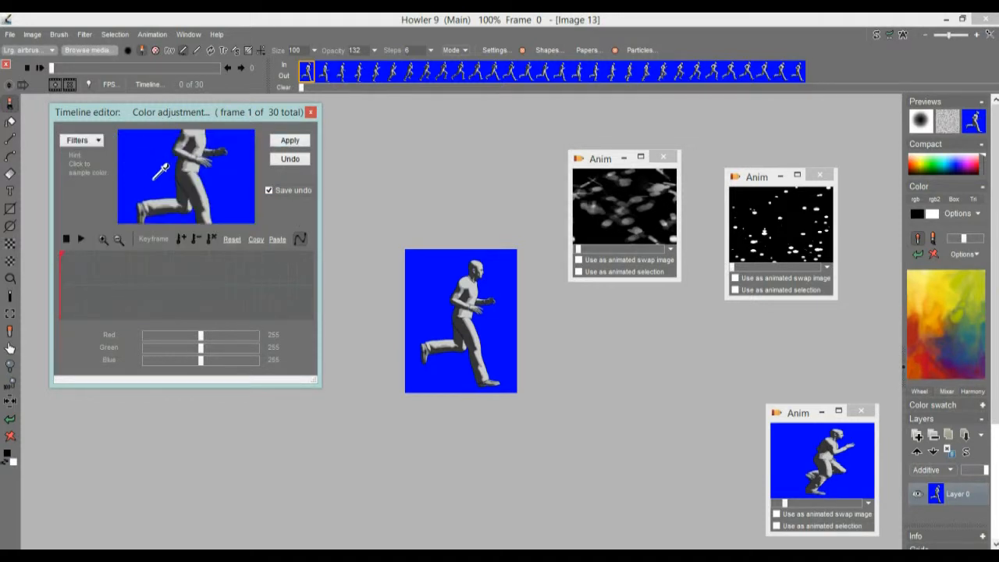
pyautogui.click(89, 143)
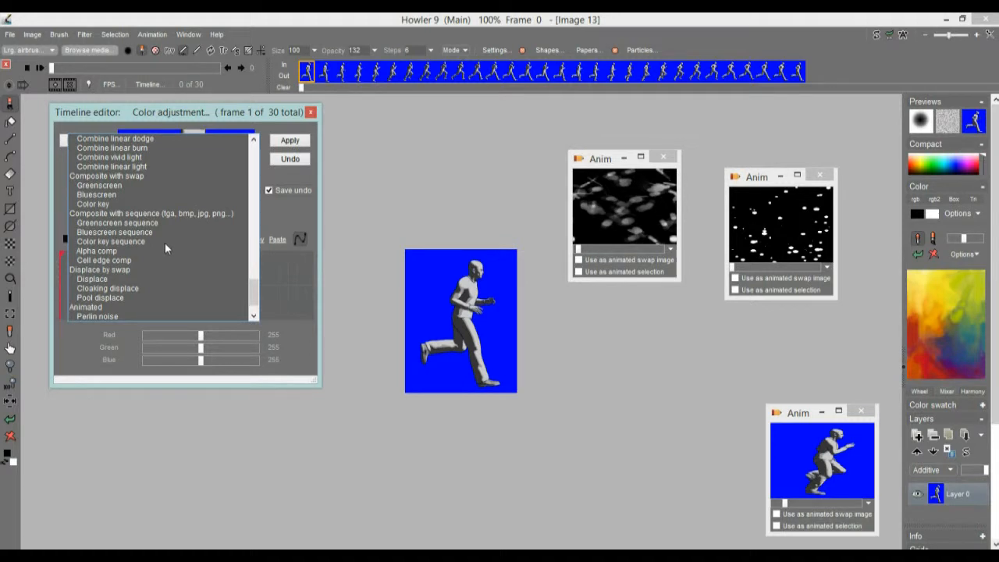
pyautogui.click(109, 233)
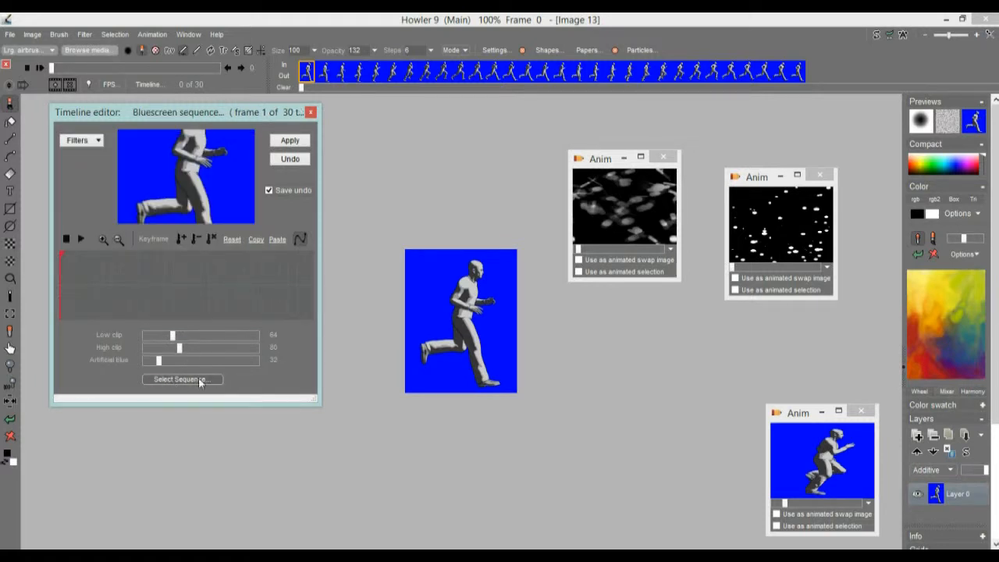
# Start choosing the background sequence and examine the bg__ frame thumbnails in running-man-background, with the folder tree narrowed
pyautogui.click(175, 380)
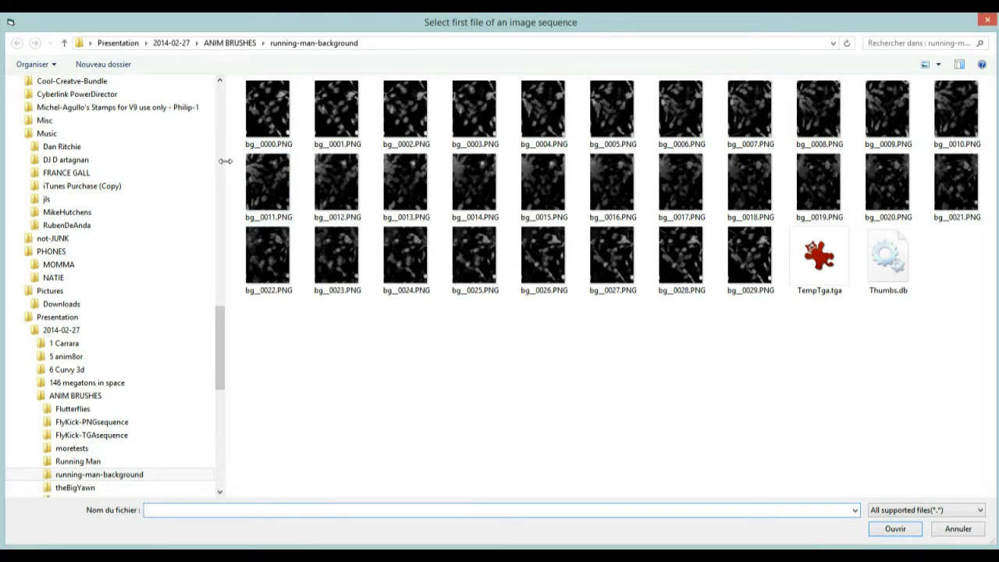
pyautogui.moveTo(224, 161); pyautogui.dragTo(8, 164)
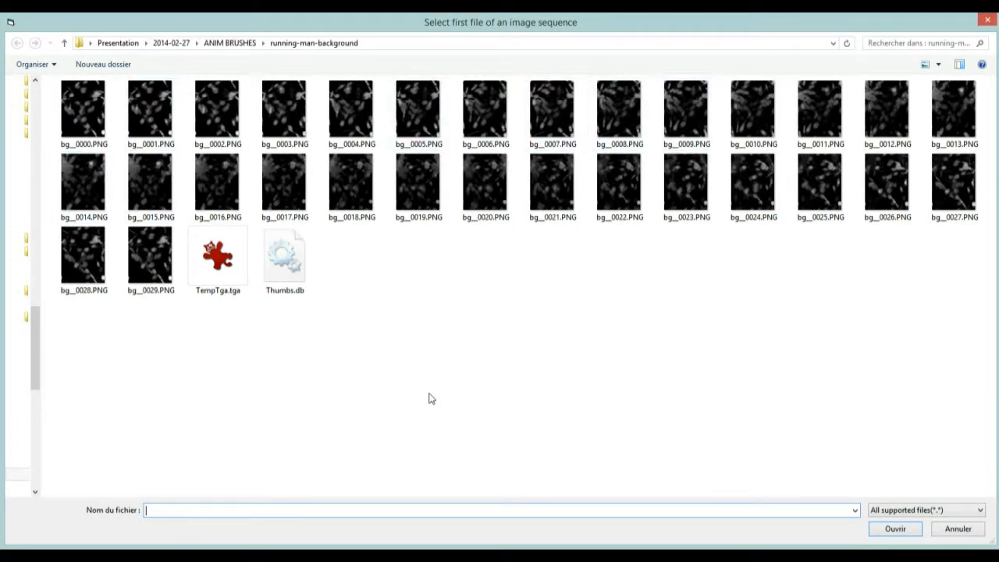
pyautogui.scroll(2, 433, 364)
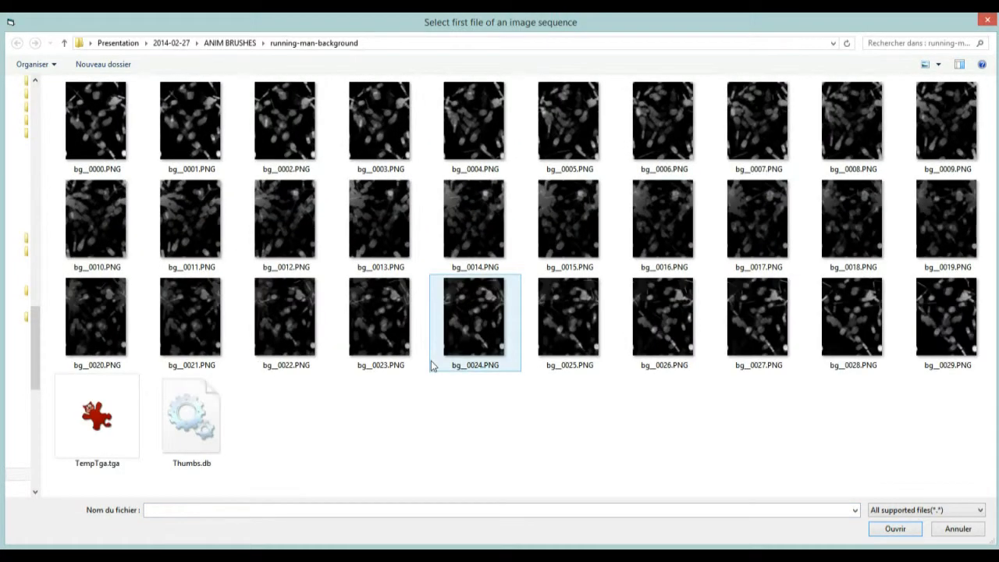
pyautogui.scroll(1, 433, 365)
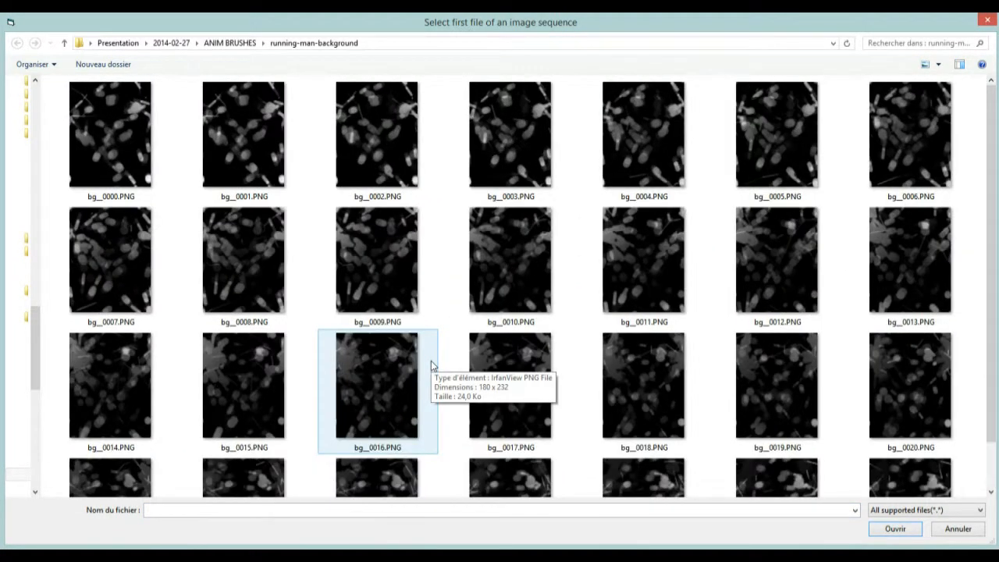
pyautogui.scroll(-2, 432, 365)
pyautogui.scroll(-1, 432, 365)
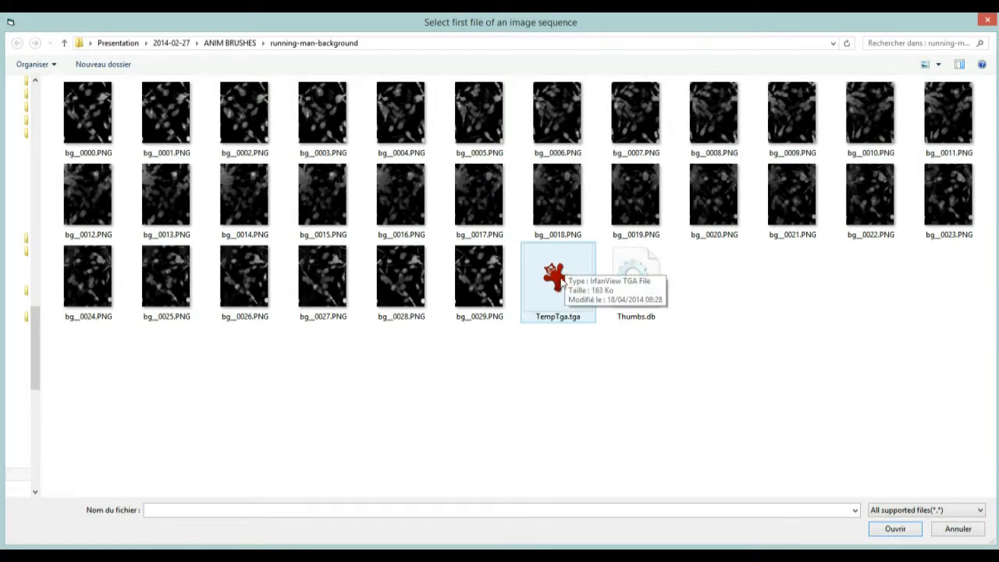
pyautogui.scroll(1, 444, 350)
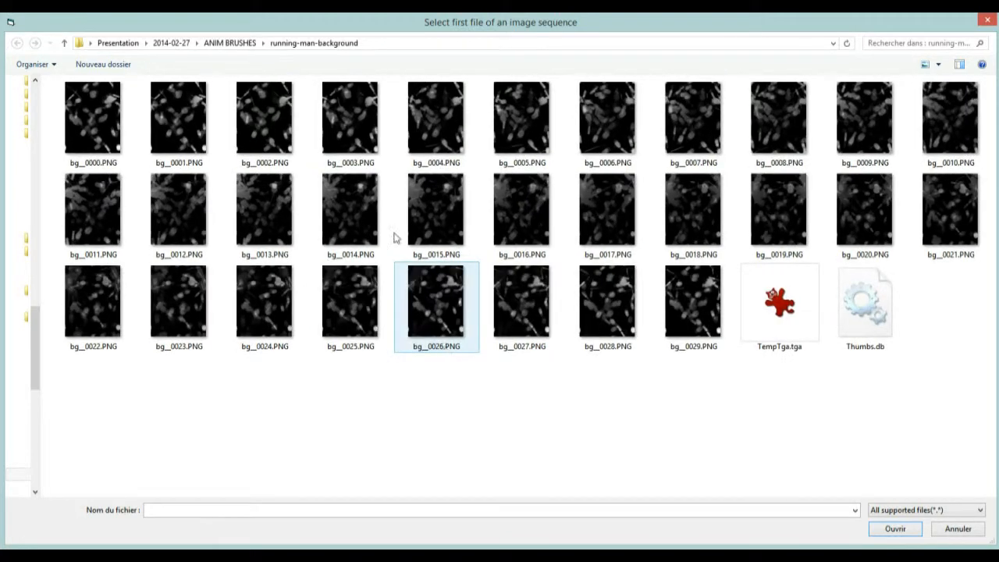
# Go to the Running Man folder under ANIM BRUSHES and preview runningman_0017.tga in IrfanView, closing the viewer when done
pyautogui.click(231, 43)
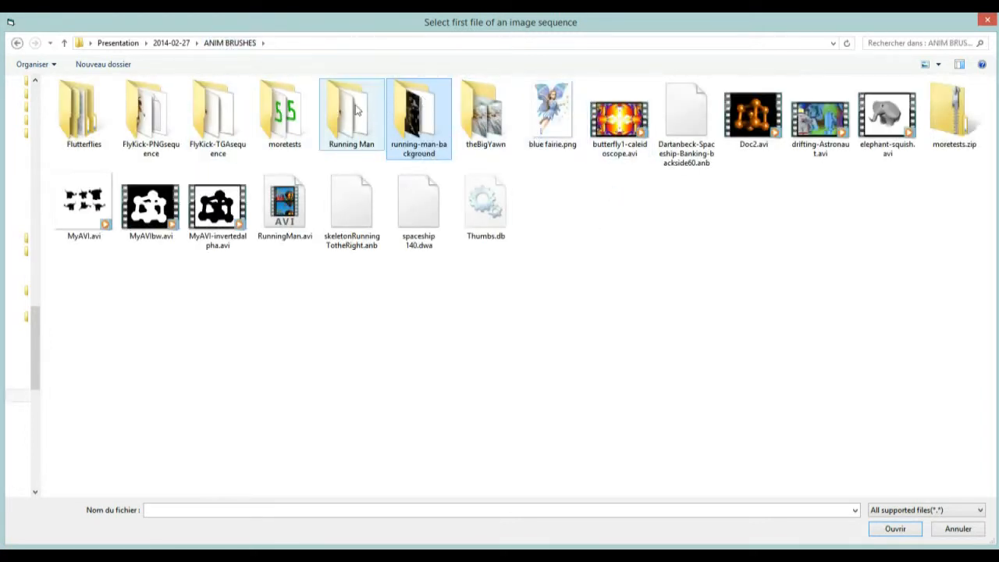
pyautogui.doubleClick(351, 110)
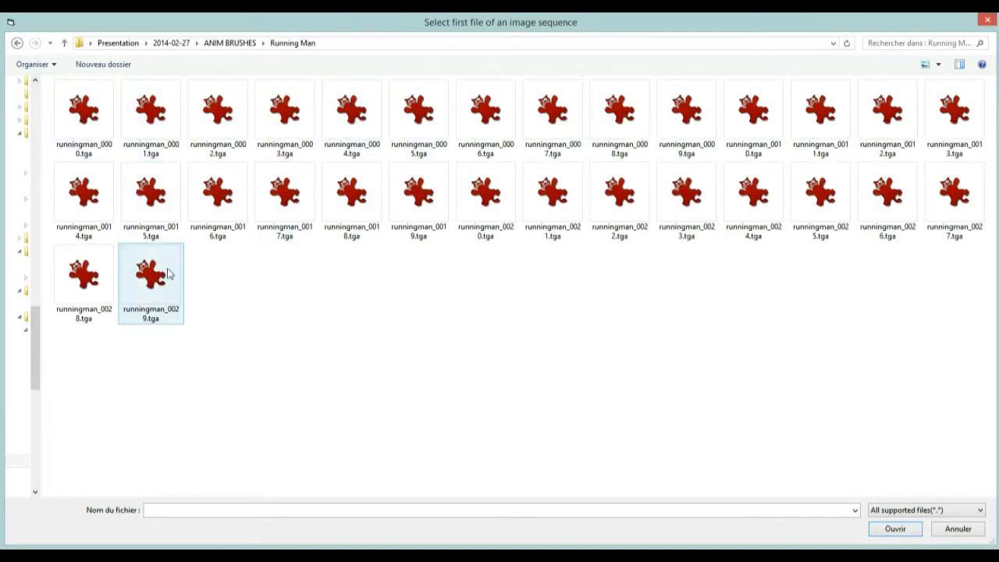
pyautogui.scroll(2, 207, 333)
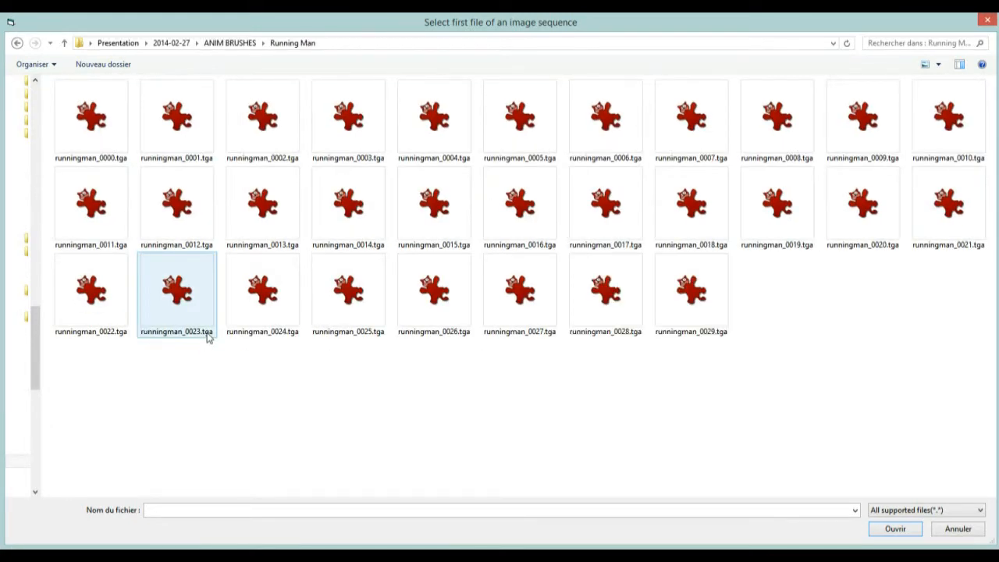
pyautogui.scroll(-2, 208, 337)
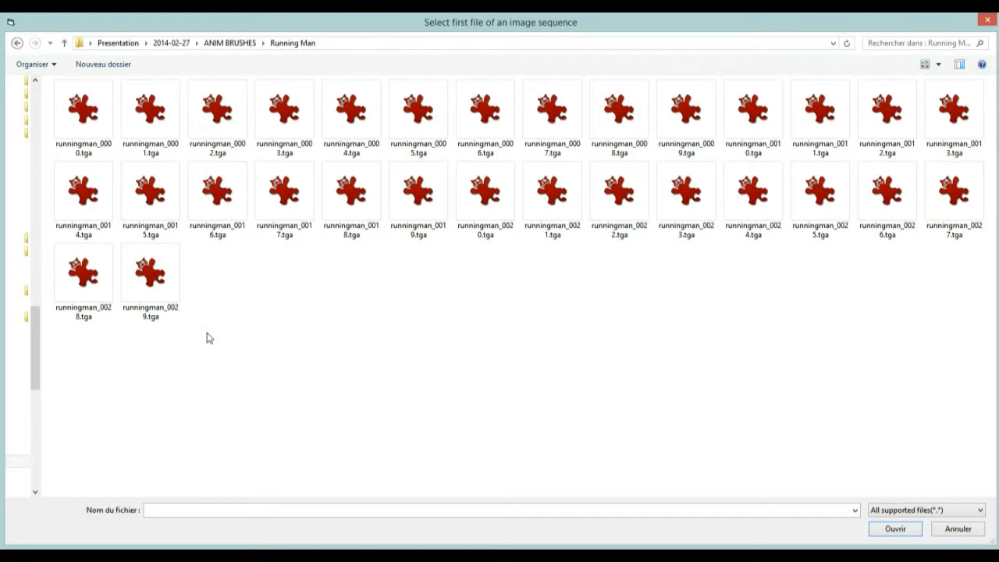
pyautogui.rightClick(221, 176)
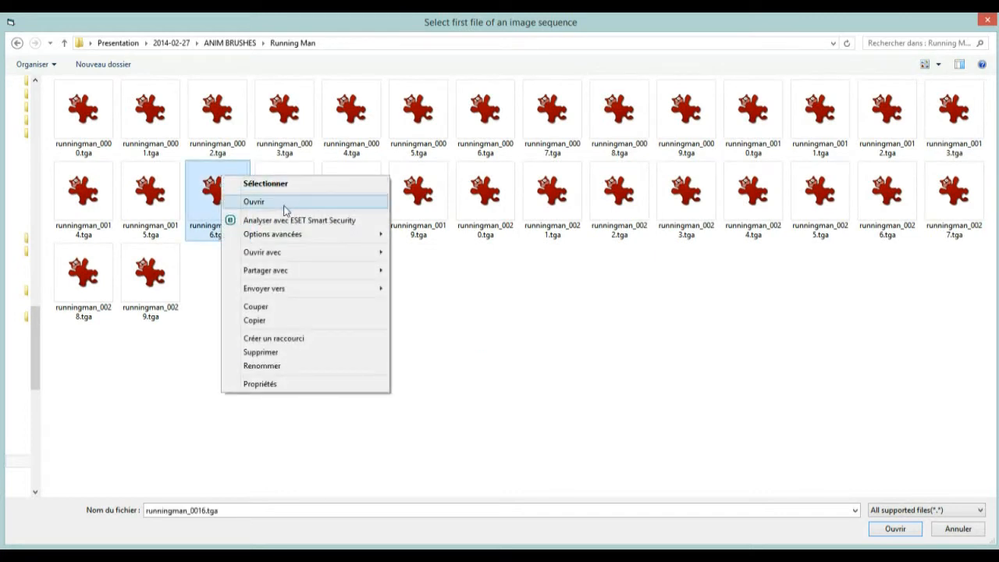
pyautogui.click(601, 367)
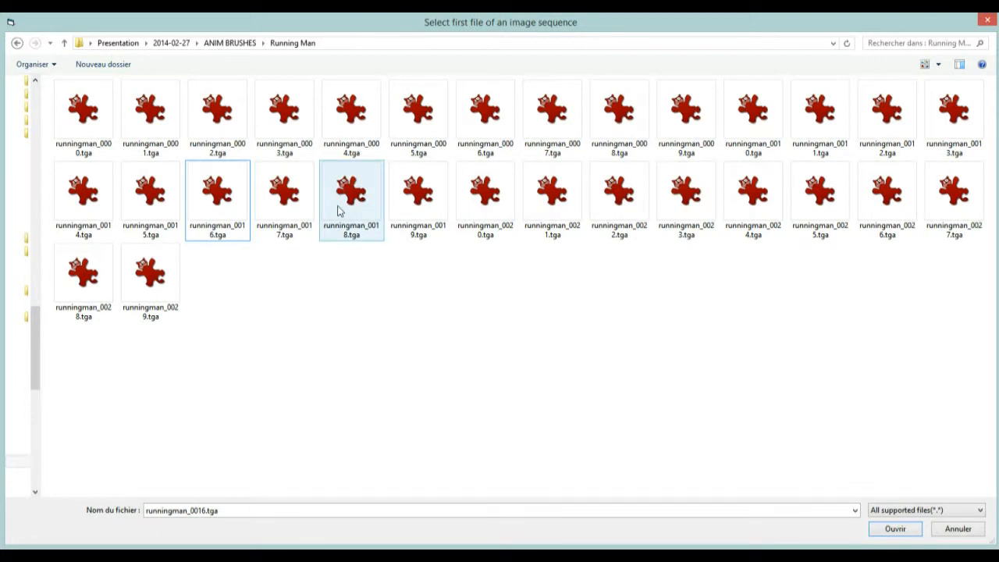
pyautogui.rightClick(288, 192)
pyautogui.click(316, 216)
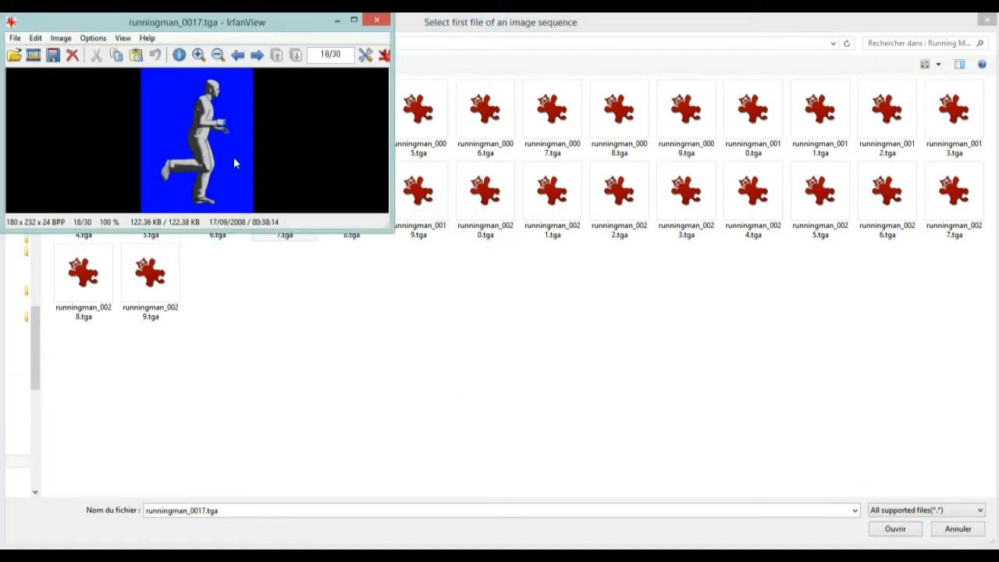
pyautogui.moveTo(238, 23); pyautogui.dragTo(517, 241)
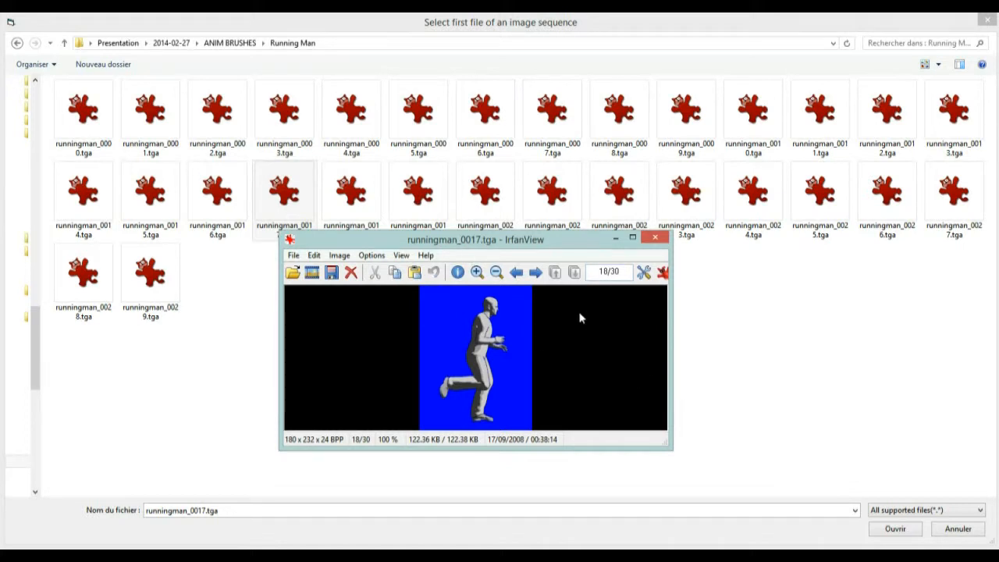
pyautogui.click(655, 237)
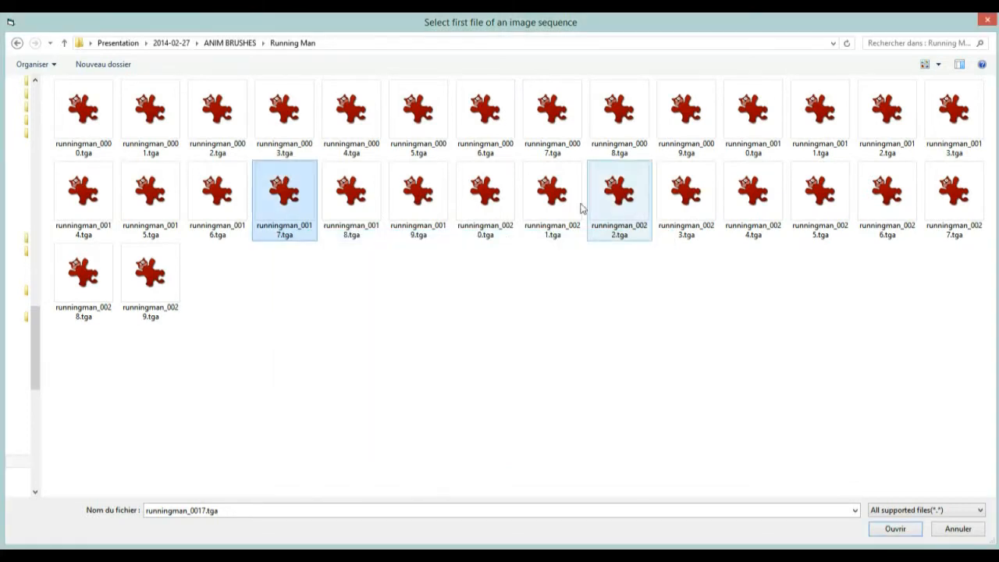
# Load bg__0000.PNG from running-man-background as the first file of the bluescreen background sequence and scrub the composite preview
pyautogui.click(84, 109)
pyautogui.click(257, 44)
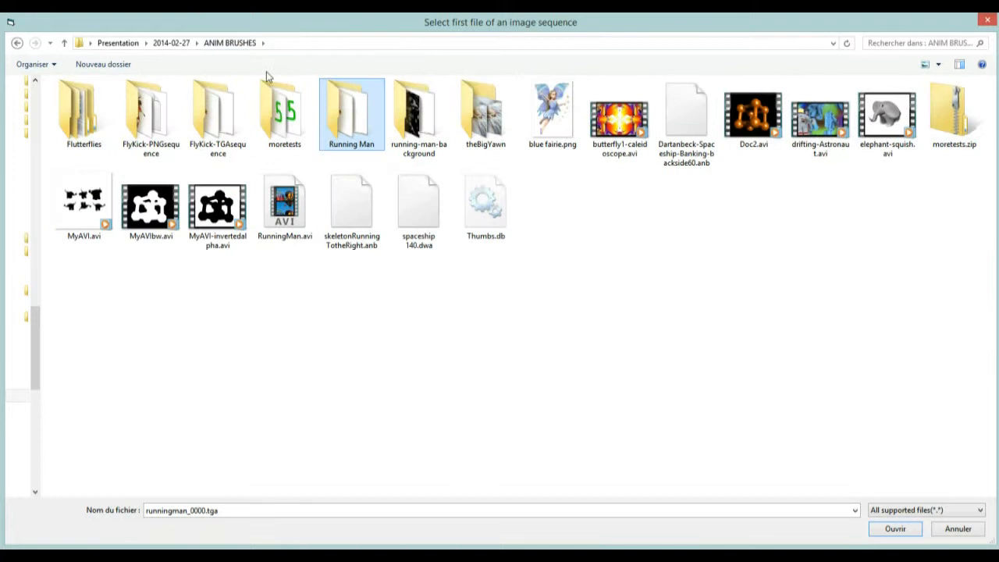
pyautogui.doubleClick(419, 117)
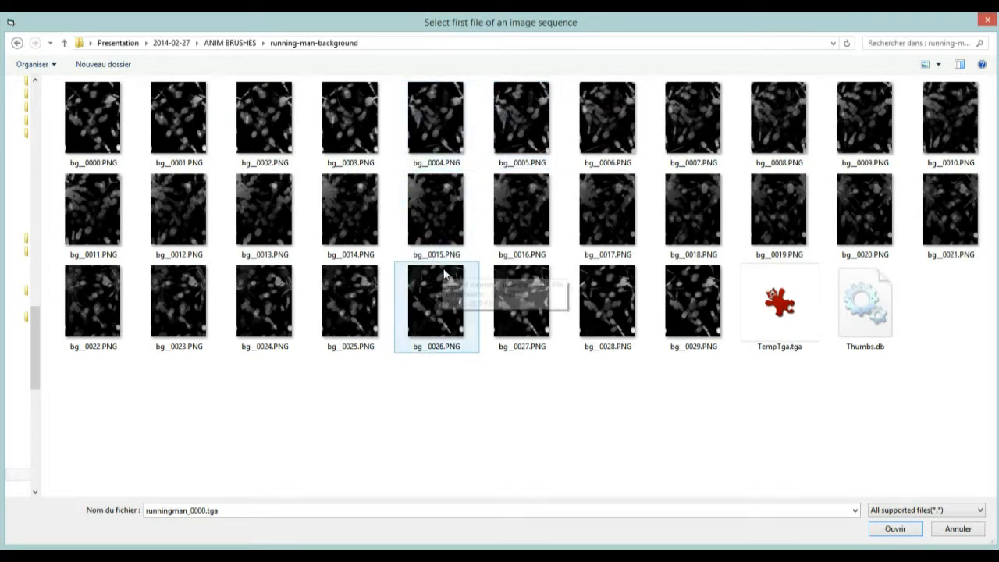
pyautogui.keyDown('ctrl'); pyautogui.scroll(2, 442, 272); pyautogui.keyUp('ctrl')
pyautogui.keyDown('ctrl'); pyautogui.scroll(-2, 442, 273); pyautogui.keyUp('ctrl')
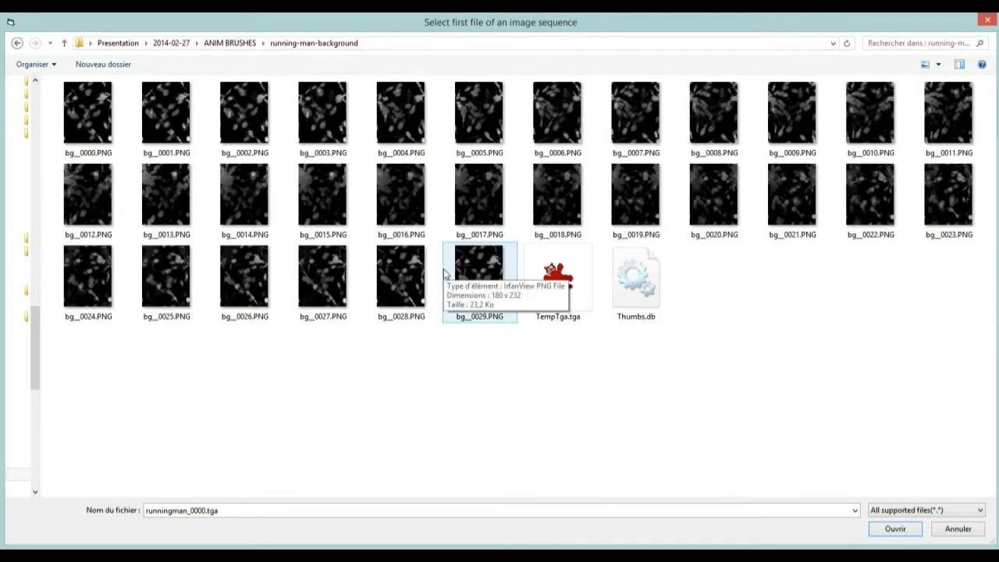
pyautogui.keyDown('ctrl'); pyautogui.scroll(1, 442, 273); pyautogui.keyUp('ctrl')
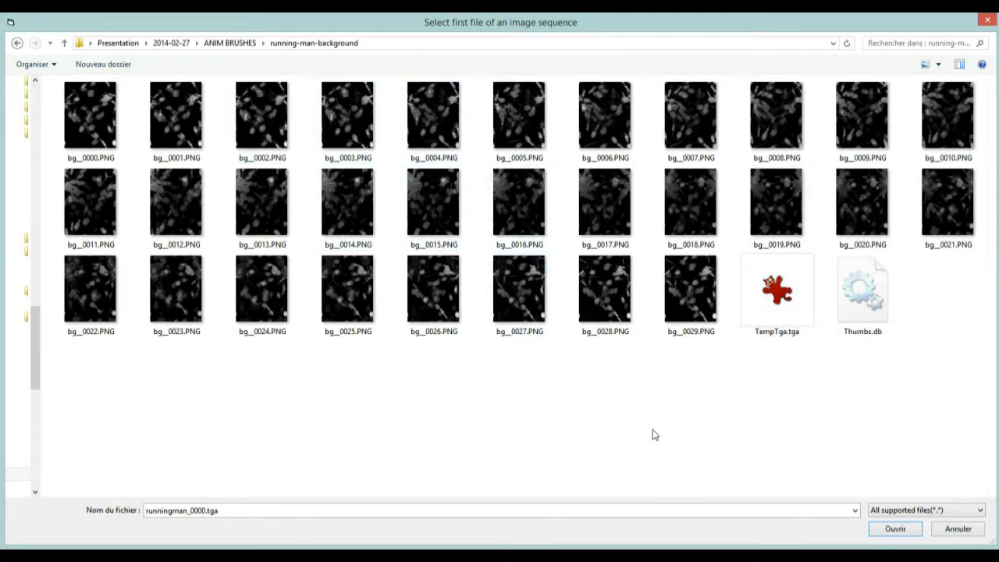
pyautogui.click(97, 113)
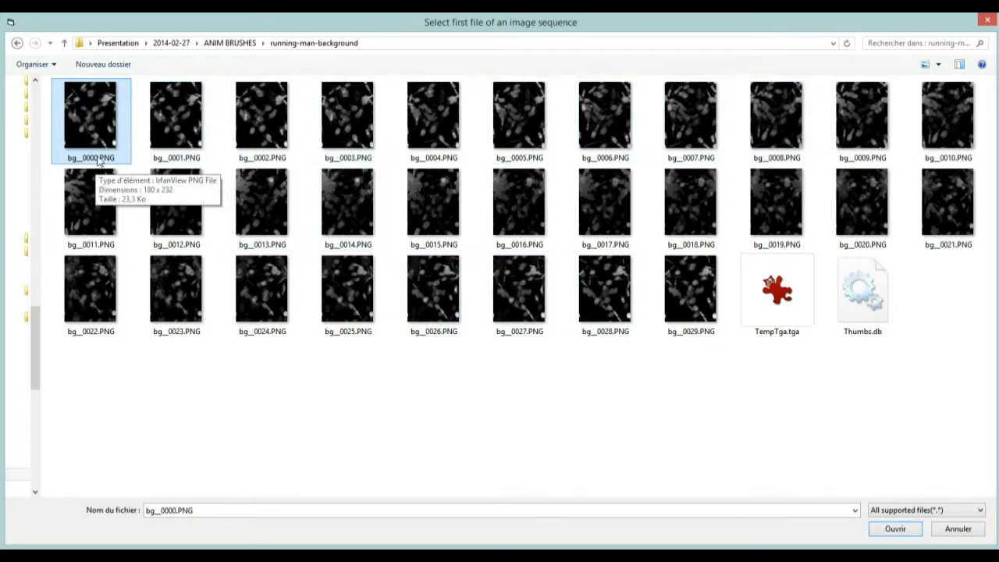
pyautogui.click(898, 529)
pyautogui.moveTo(67, 277); pyautogui.dragTo(88, 268)
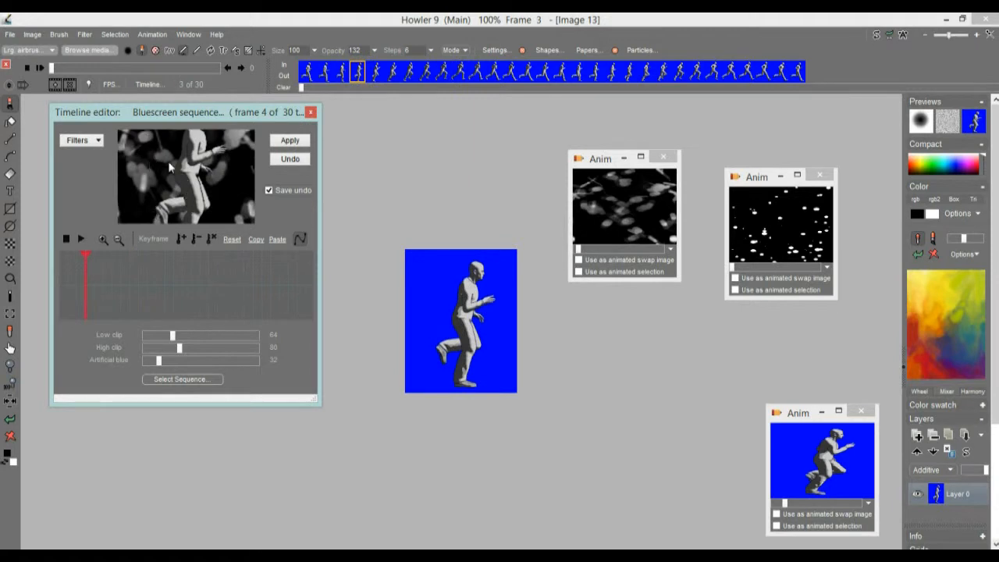
pyautogui.moveTo(173, 294); pyautogui.dragTo(76, 272)
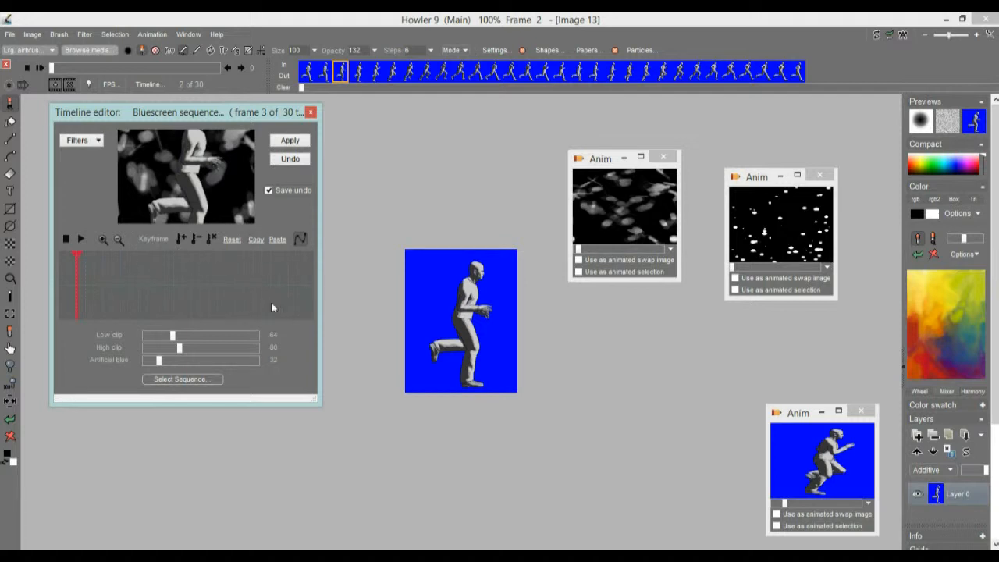
# Check which file types the sequence selection offers and leave it without choosing a file
pyautogui.click(195, 379)
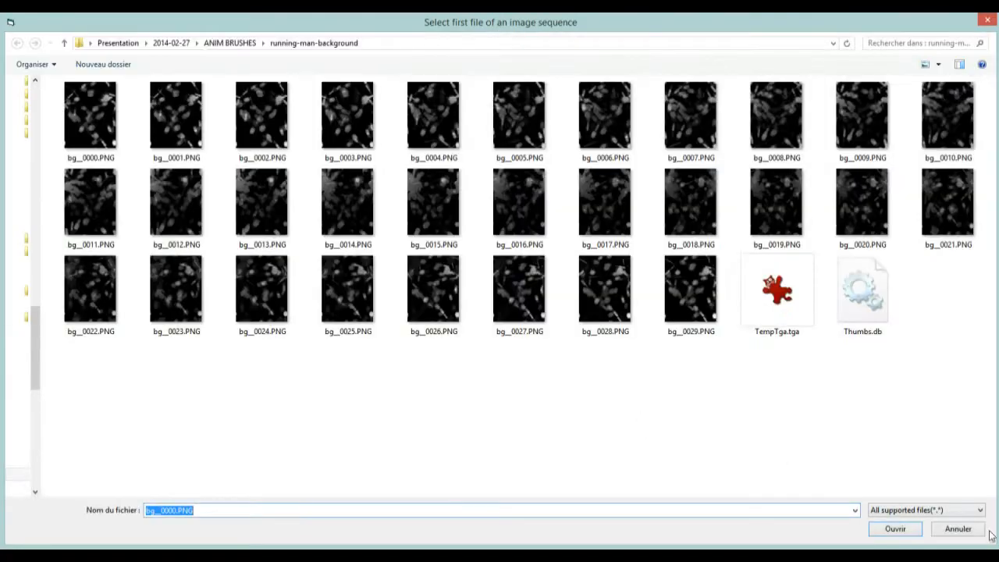
pyautogui.click(939, 510)
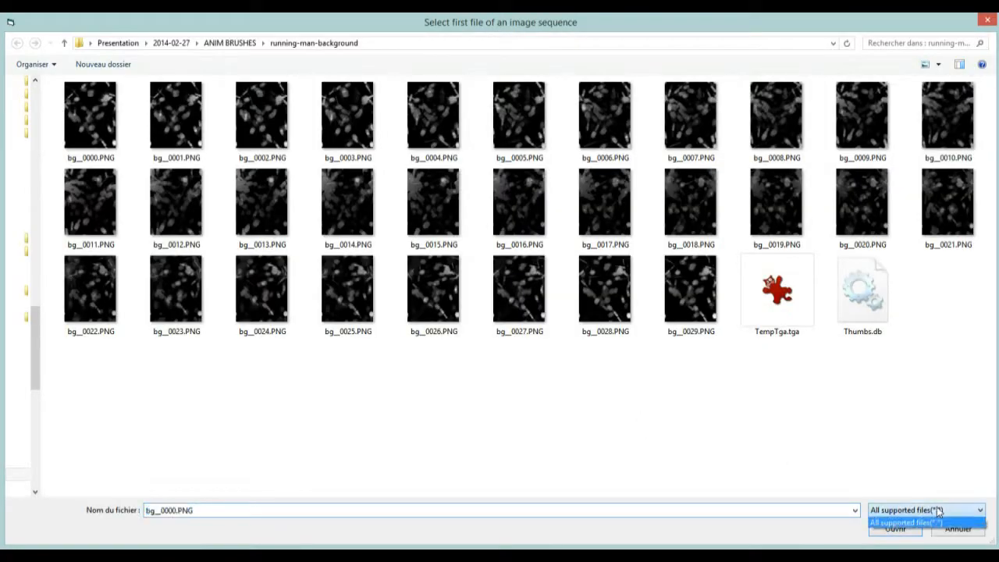
pyautogui.click(310, 448)
pyautogui.click(970, 535)
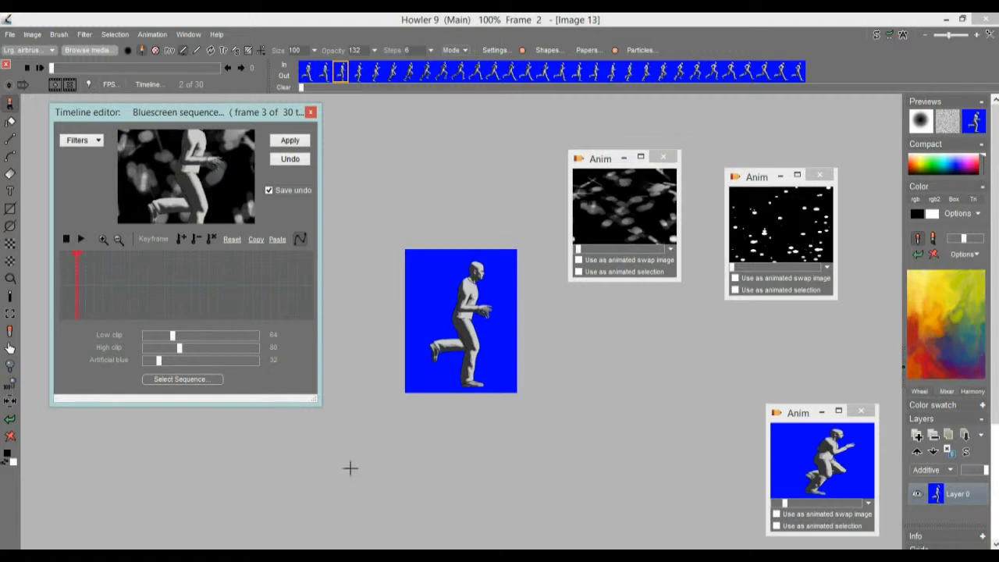
# Scrub the timeline editor to frames 12 and 24 to check the bluescreen composite
pyautogui.moveTo(129, 300); pyautogui.dragTo(156, 285)
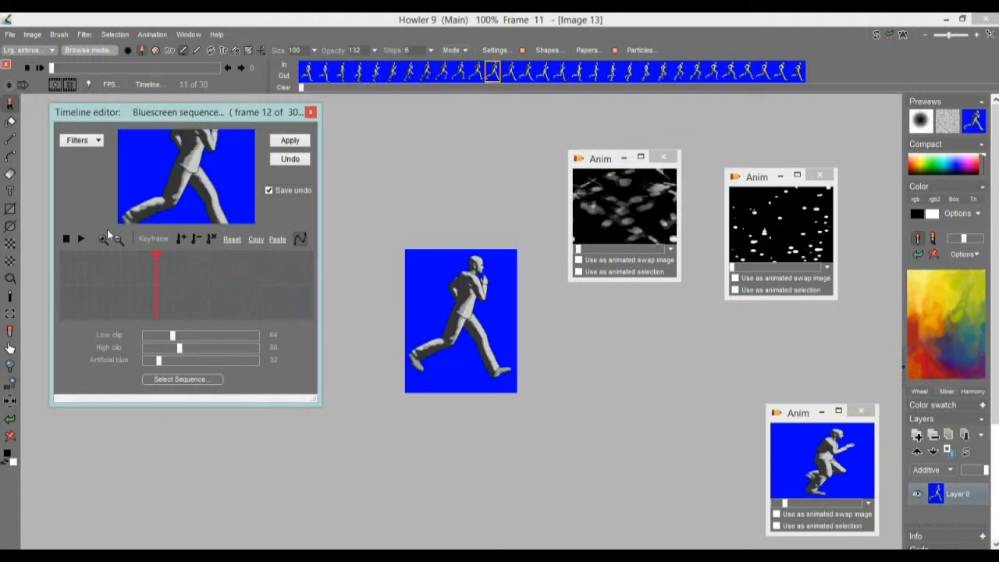
pyautogui.click(11, 36)
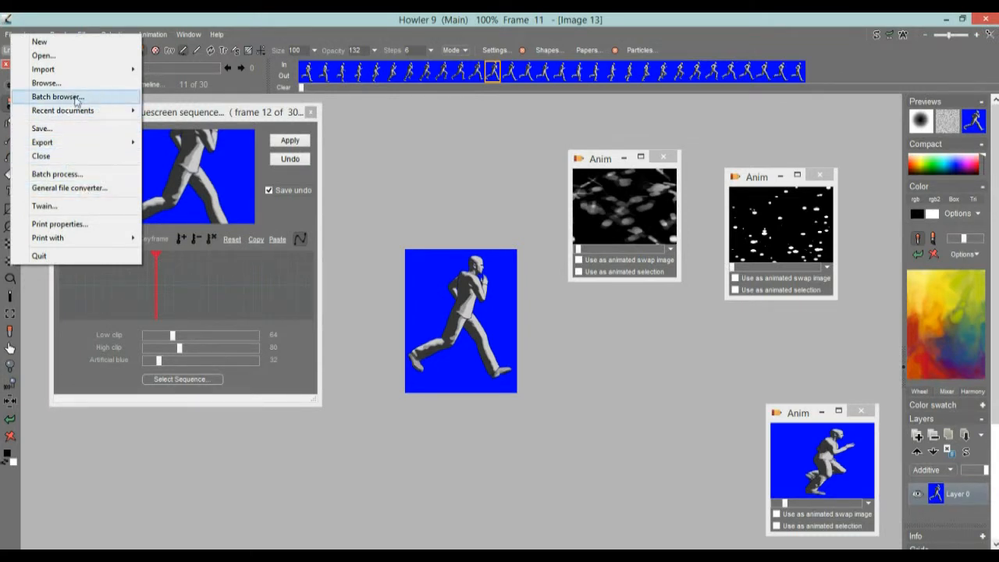
pyautogui.click(200, 114)
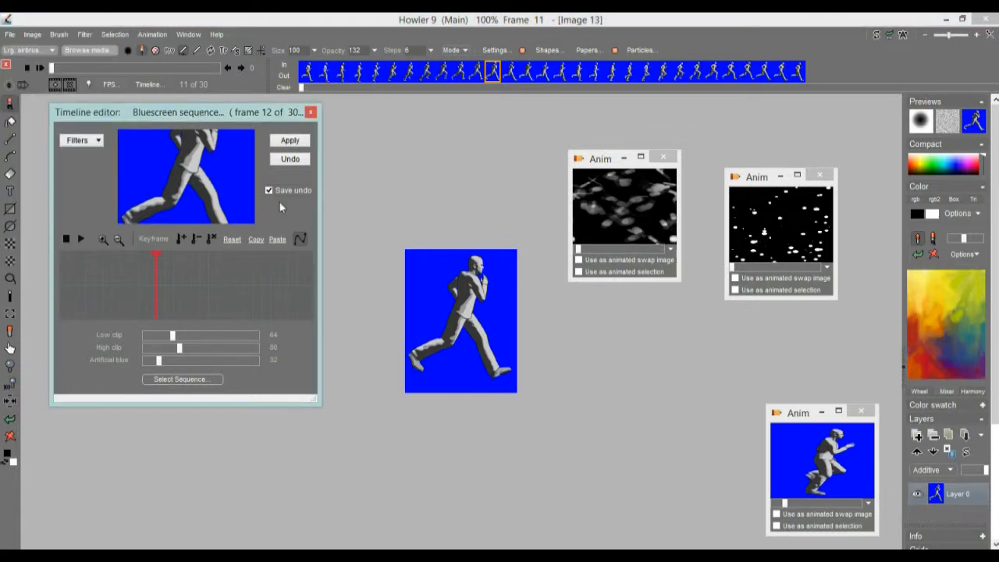
pyautogui.moveTo(282, 306); pyautogui.dragTo(260, 277)
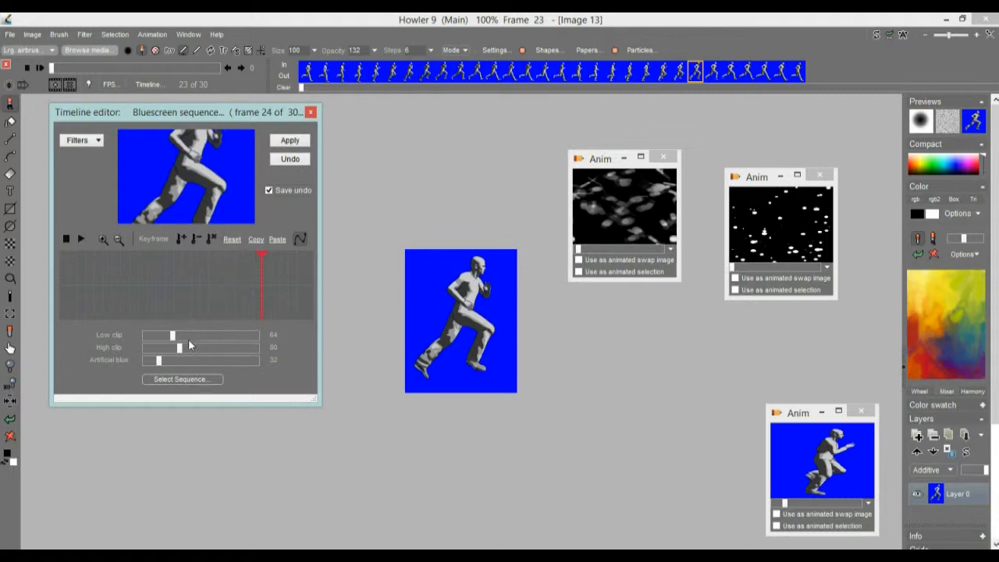
# Load bg__0000.PNG from running-man-background as the first file of the bluescreen sequence and scrub the composite preview
pyautogui.click(199, 378)
pyautogui.click(98, 133)
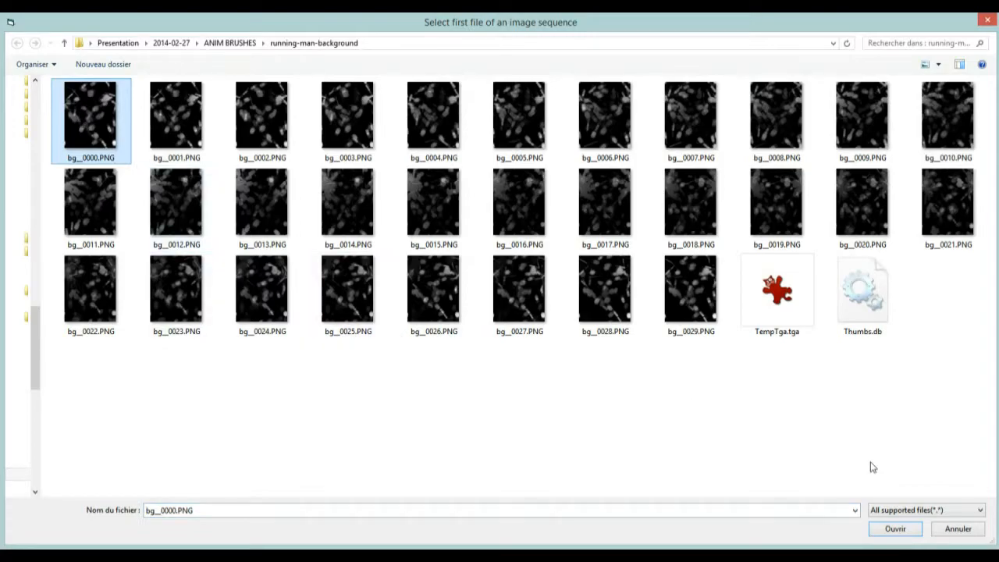
pyautogui.click(894, 528)
pyautogui.moveTo(209, 279); pyautogui.dragTo(102, 278)
# Set the bluescreen sequence's low clip to 181, high clip to 225 and artificial blue to 255, and apply it to the animation
pyautogui.moveTo(171, 335); pyautogui.dragTo(150, 335)
pyautogui.moveTo(106, 285); pyautogui.dragTo(217, 281)
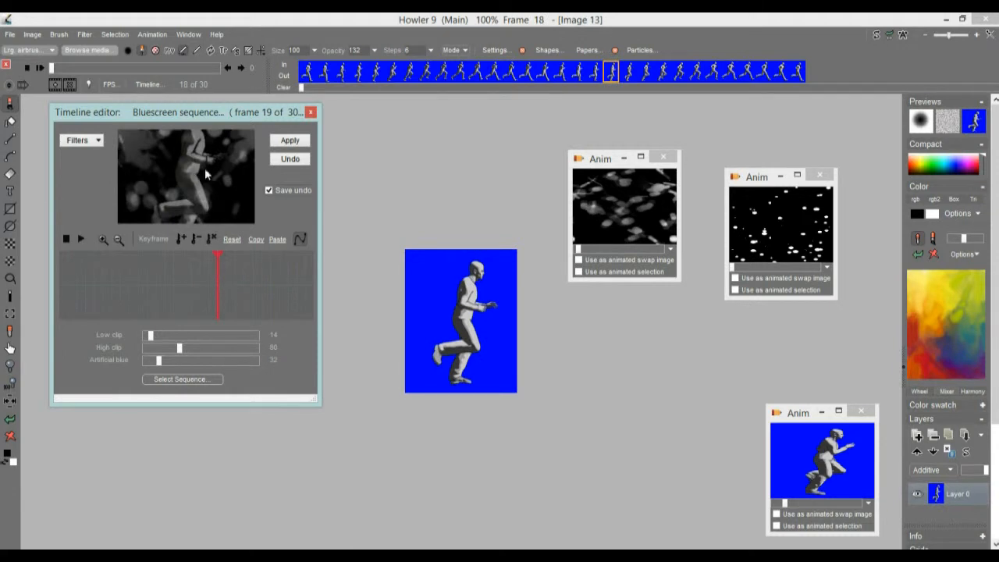
pyautogui.moveTo(179, 347); pyautogui.dragTo(257, 347)
pyautogui.moveTo(151, 335); pyautogui.dragTo(244, 335)
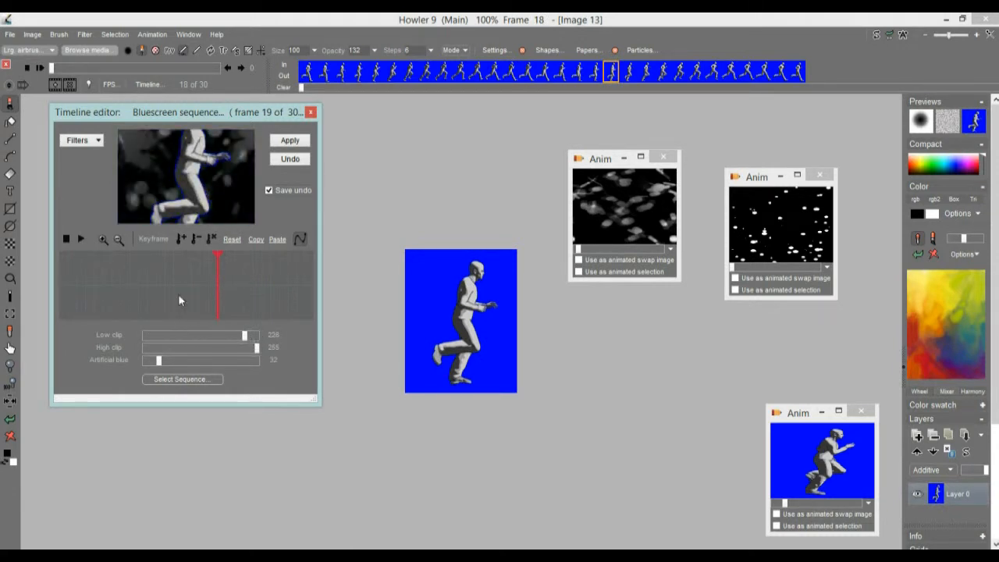
pyautogui.moveTo(178, 360); pyautogui.dragTo(244, 349)
pyautogui.click(289, 140)
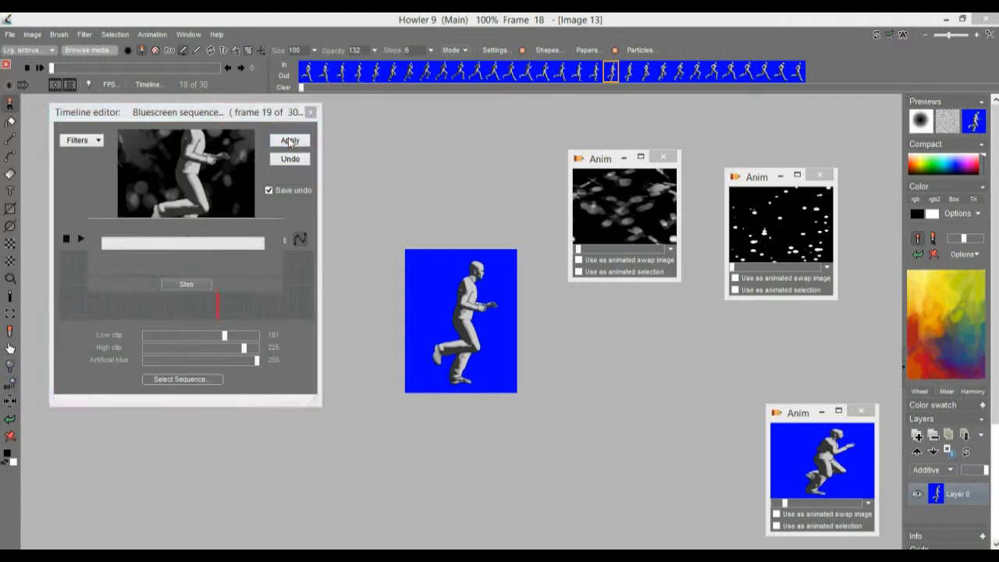
# Enlarge the composited image, move the floating windows clear of it and scrub the animation to frame 9
pyautogui.moveTo(463, 326); pyautogui.dragTo(591, 335)
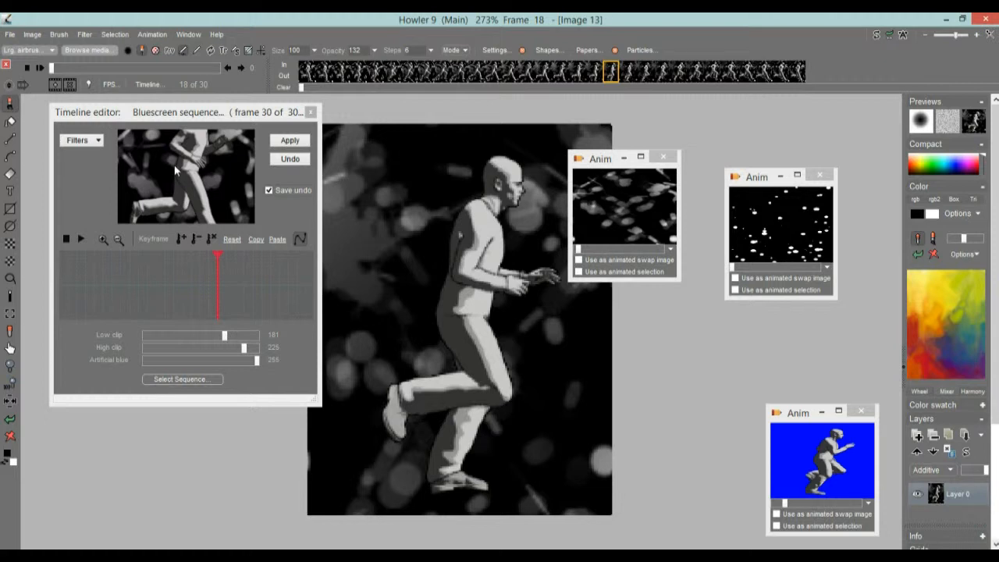
pyautogui.moveTo(597, 159); pyautogui.dragTo(693, 119)
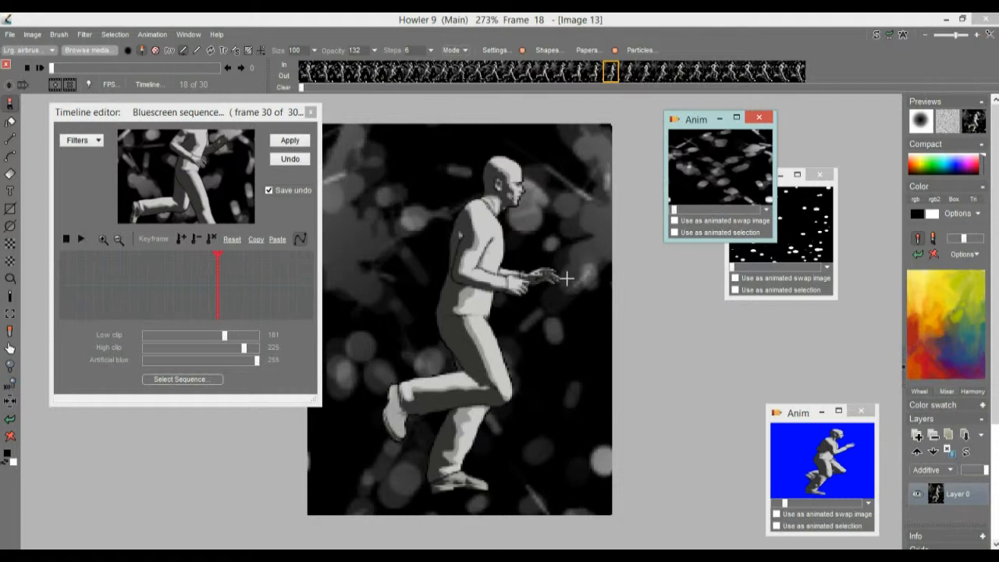
pyautogui.moveTo(159, 111)
pyautogui.mouseDown()
pyautogui.moveTo(139, 147)
pyautogui.moveTo(146, 124)
pyautogui.mouseUp()
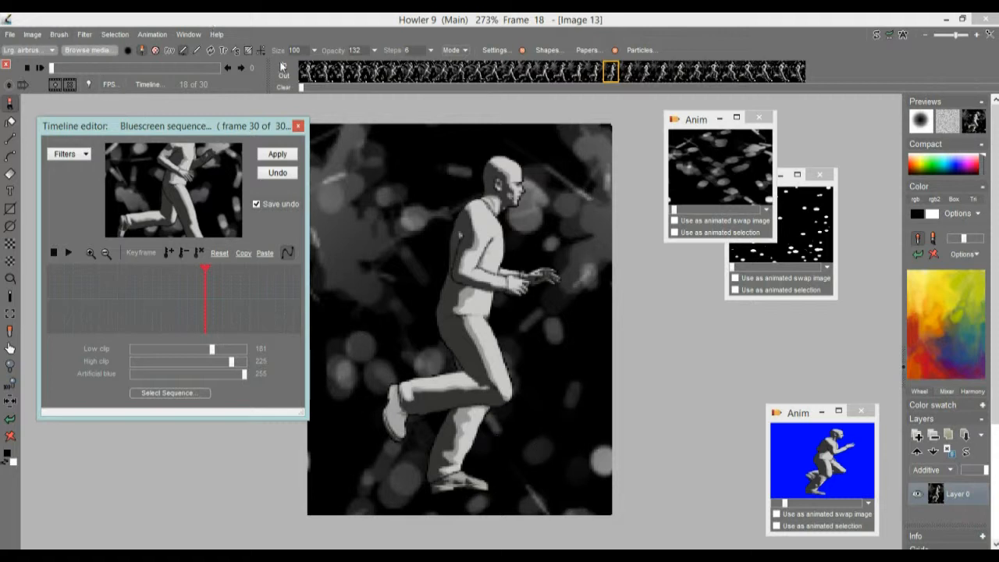
pyautogui.moveTo(348, 74); pyautogui.dragTo(459, 72)
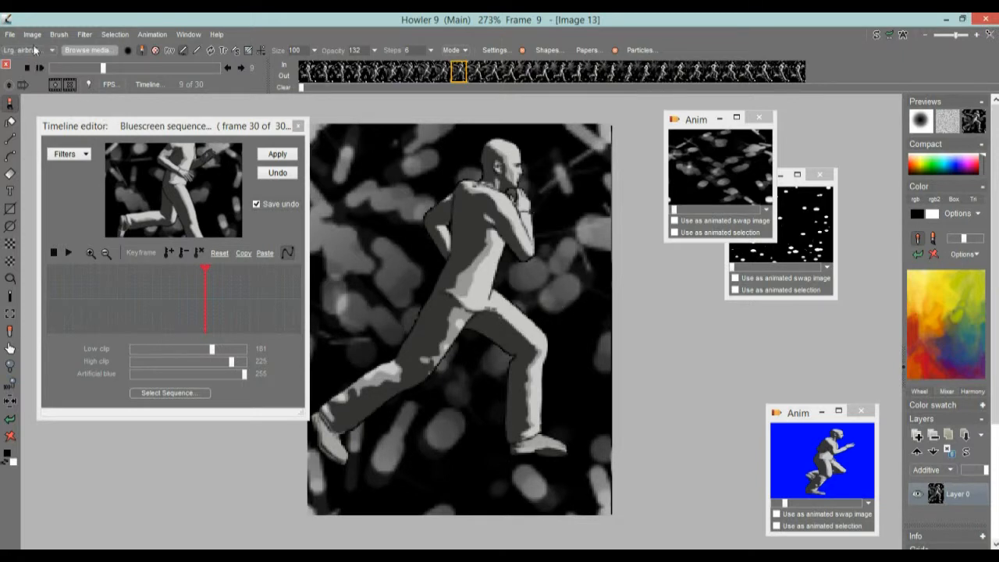
# Expand the dynamic range of the running man composite
pyautogui.click(32, 34)
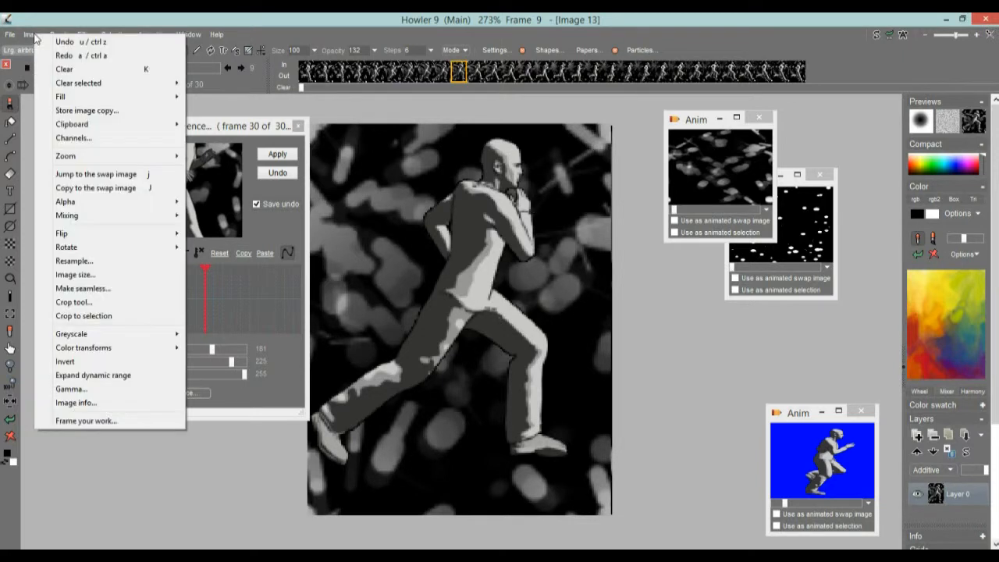
pyautogui.click(125, 375)
pyautogui.click(455, 343)
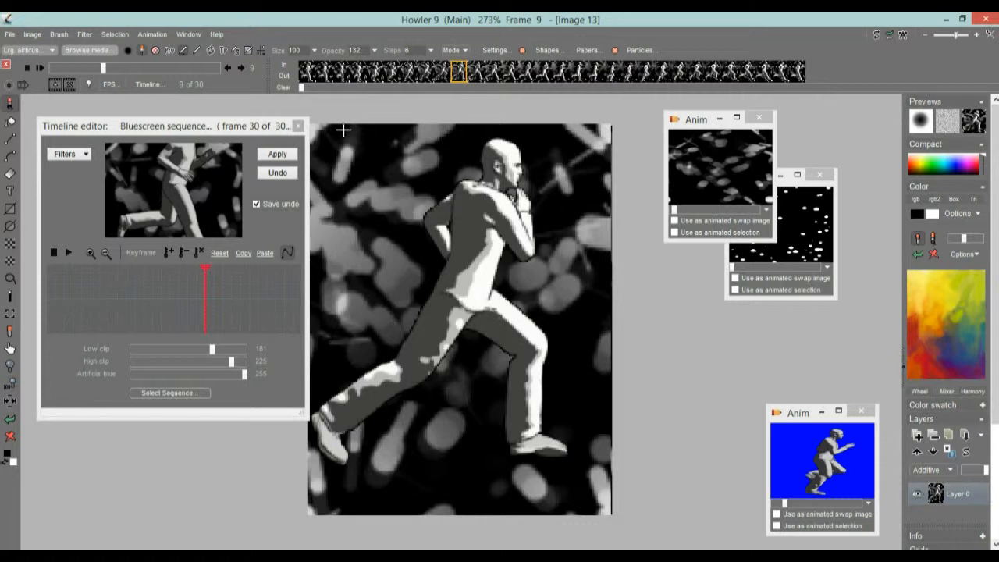
# Steepen the contrast with an RGB Curves adjustment using points at about 77 / 13 and 195 / 240, and apply it to all frames
pyautogui.click(83, 35)
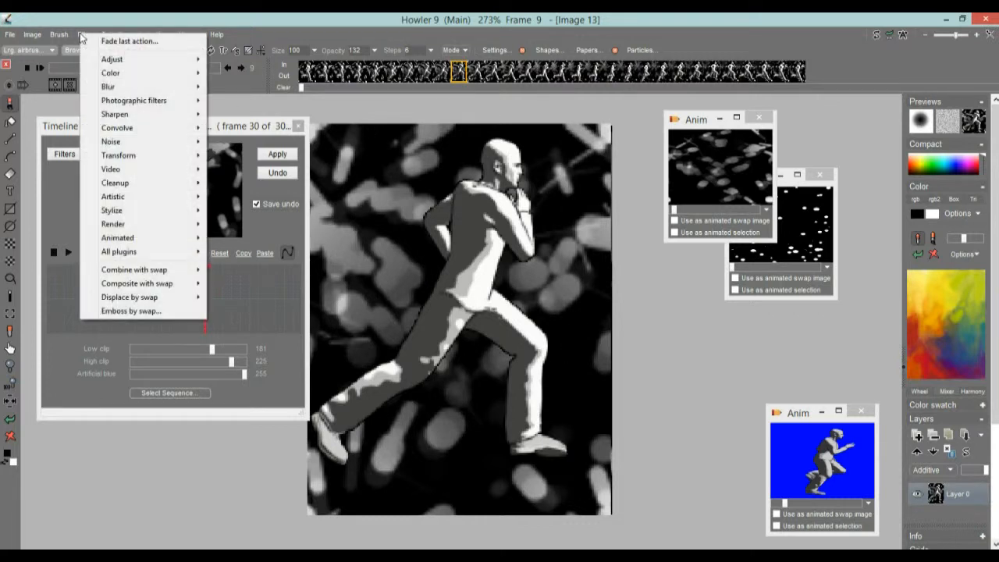
pyautogui.moveTo(117, 59)
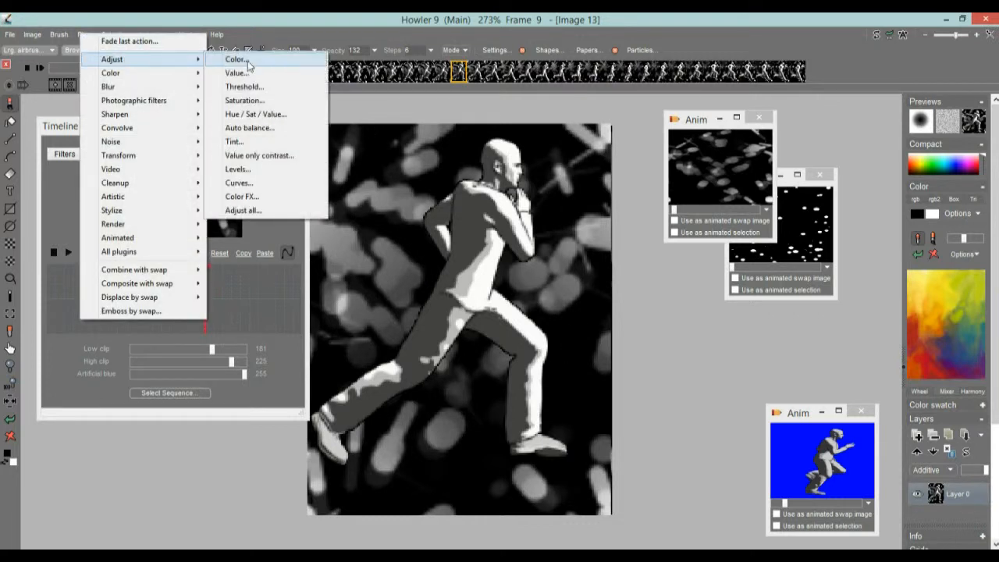
pyautogui.click(269, 190)
pyautogui.moveTo(491, 154); pyautogui.dragTo(179, 205)
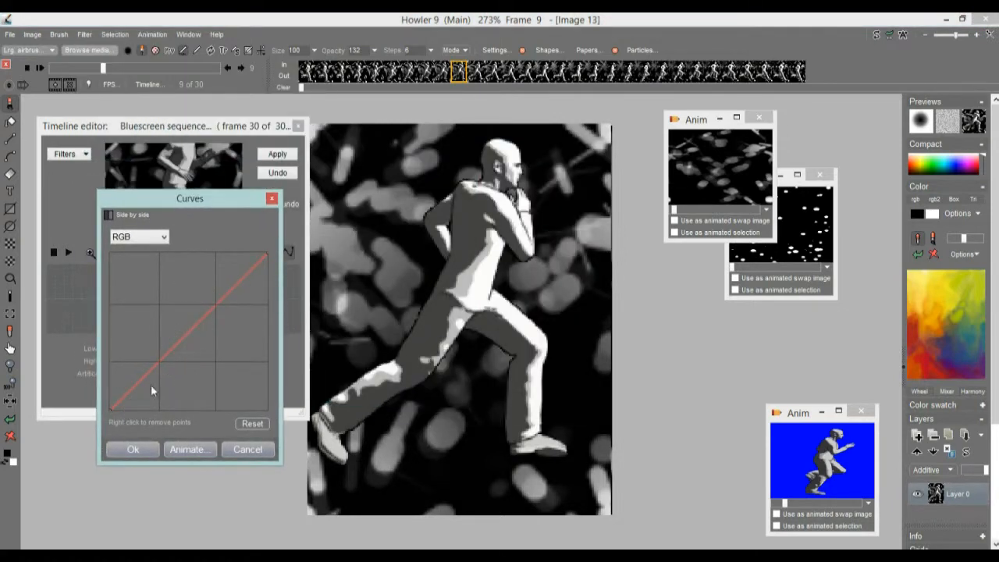
pyautogui.moveTo(267, 256); pyautogui.dragTo(225, 258)
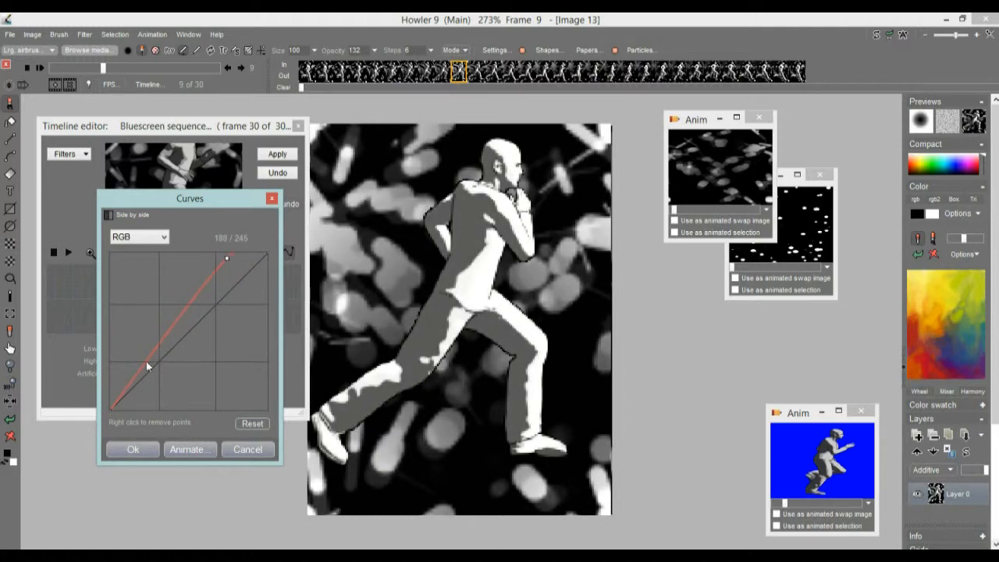
pyautogui.moveTo(133, 384); pyautogui.dragTo(158, 407)
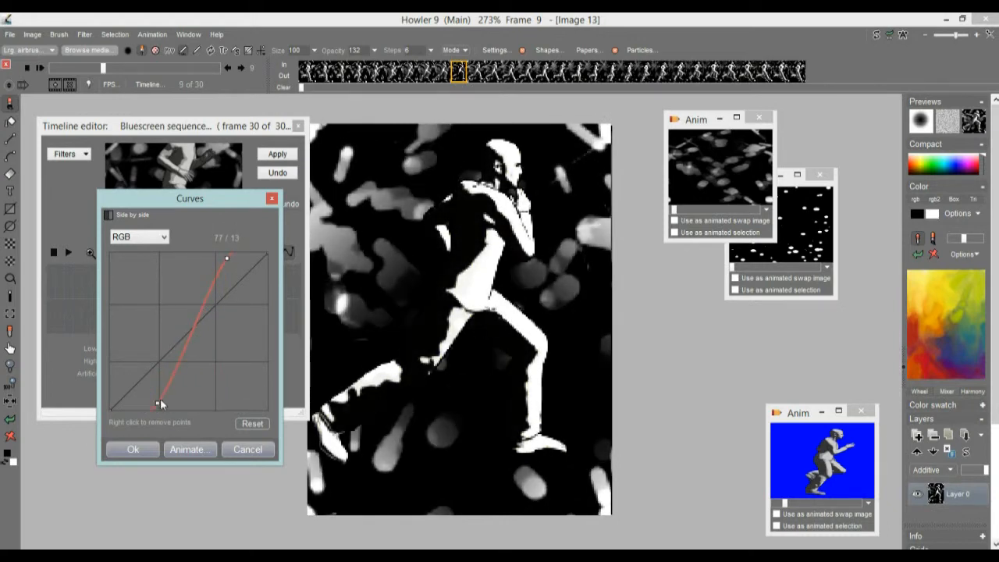
pyautogui.moveTo(226, 250)
pyautogui.mouseDown()
pyautogui.moveTo(250, 263)
pyautogui.moveTo(216, 256)
pyautogui.moveTo(231, 266)
pyautogui.mouseUp()
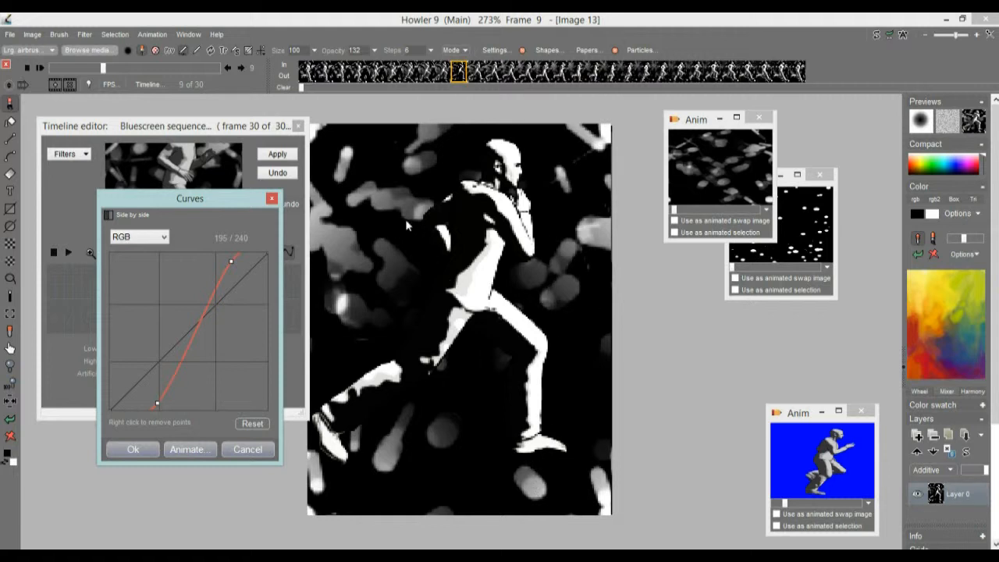
pyautogui.click(188, 450)
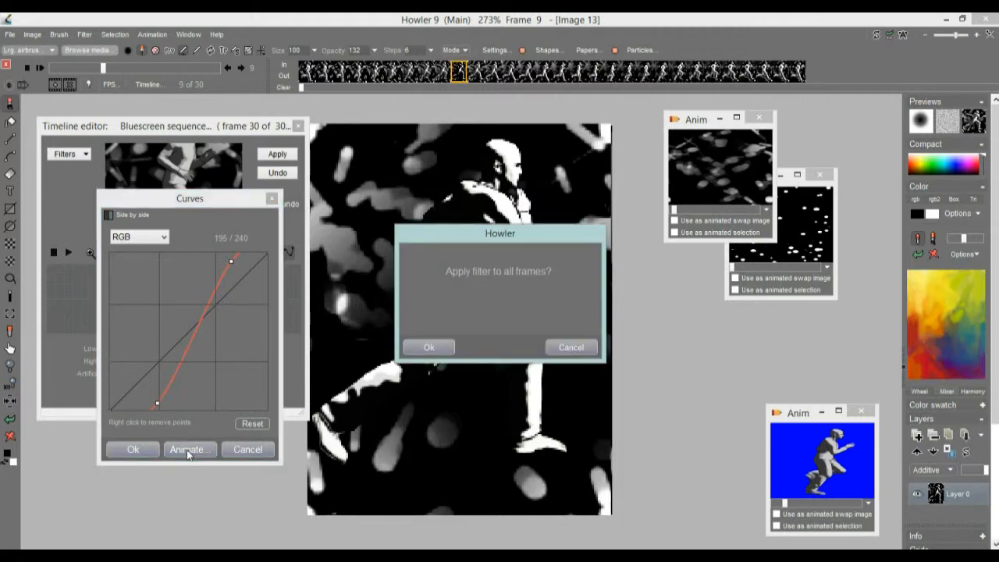
pyautogui.click(429, 347)
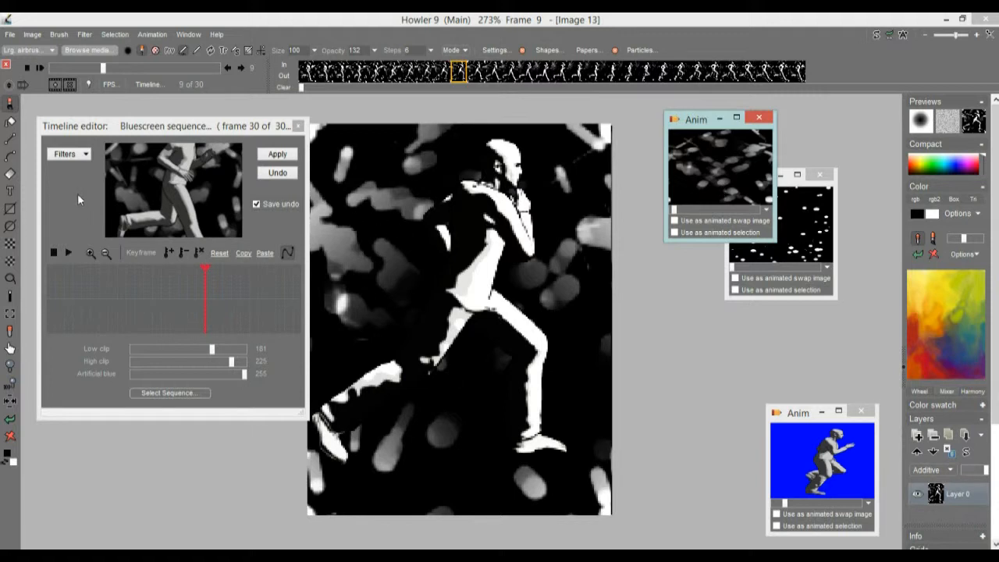
# Store a copy of the current frame and place its window just above the blue running man anim brush
pyautogui.click(32, 34)
pyautogui.click(72, 114)
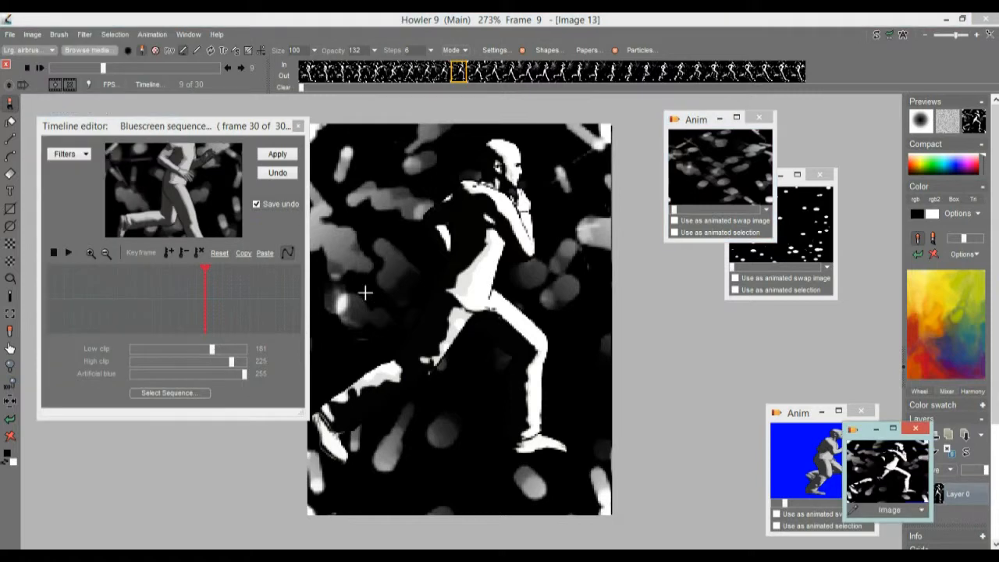
pyautogui.moveTo(867, 439); pyautogui.dragTo(778, 325)
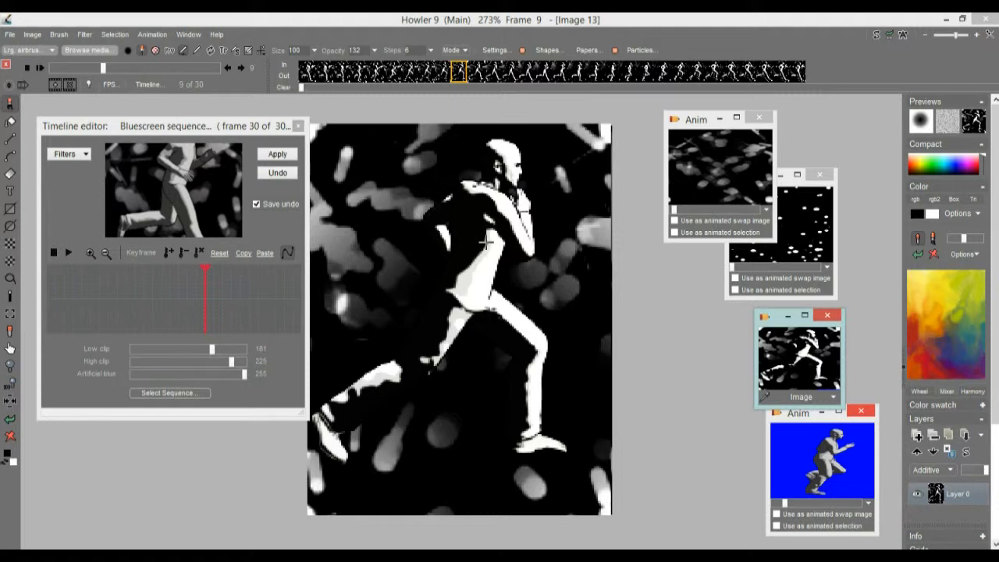
# Render the animated Tunnel effect with a slightly increased Shift y
pyautogui.click(87, 37)
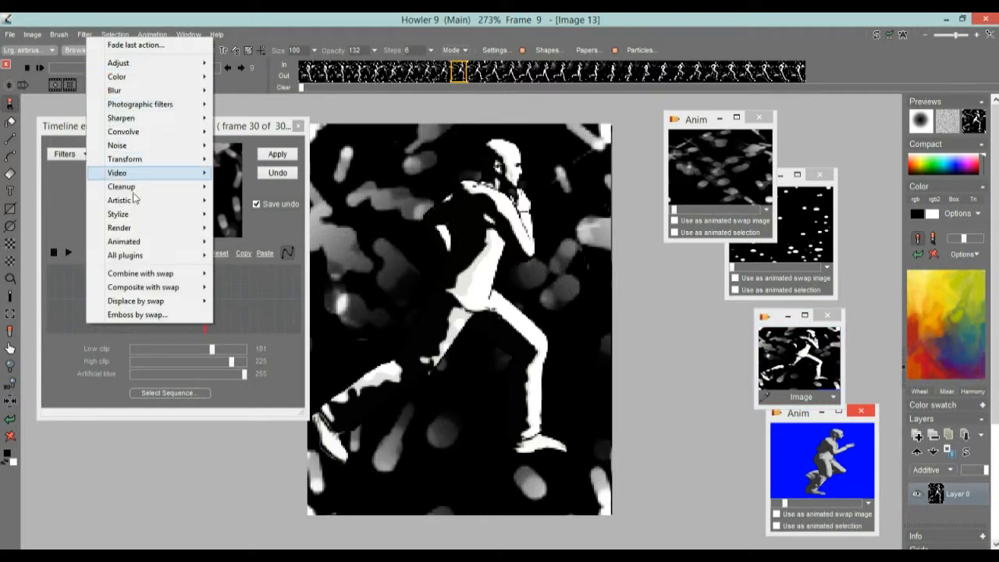
pyautogui.moveTo(156, 241)
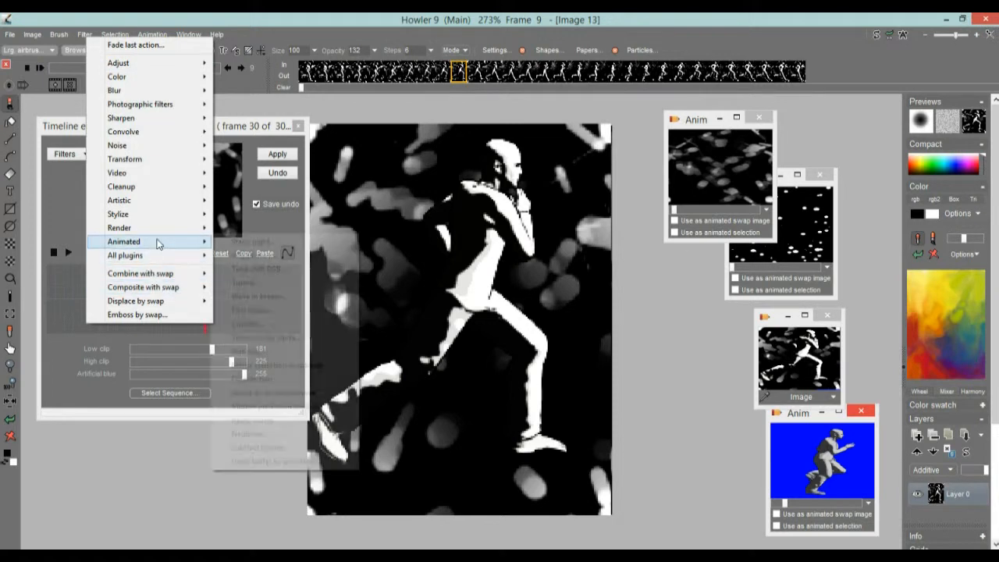
pyautogui.click(265, 284)
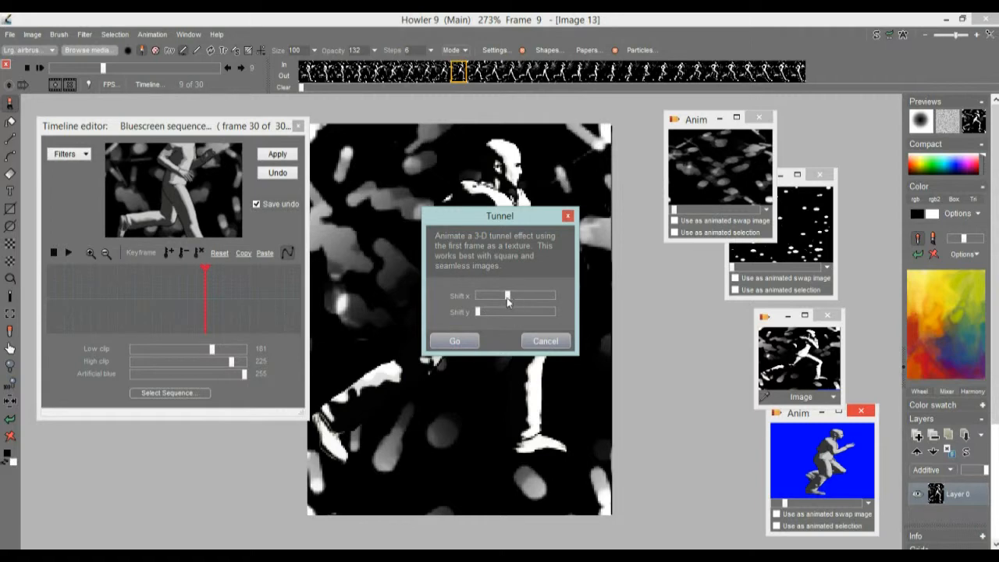
pyautogui.moveTo(477, 315); pyautogui.dragTo(485, 312)
pyautogui.click(454, 341)
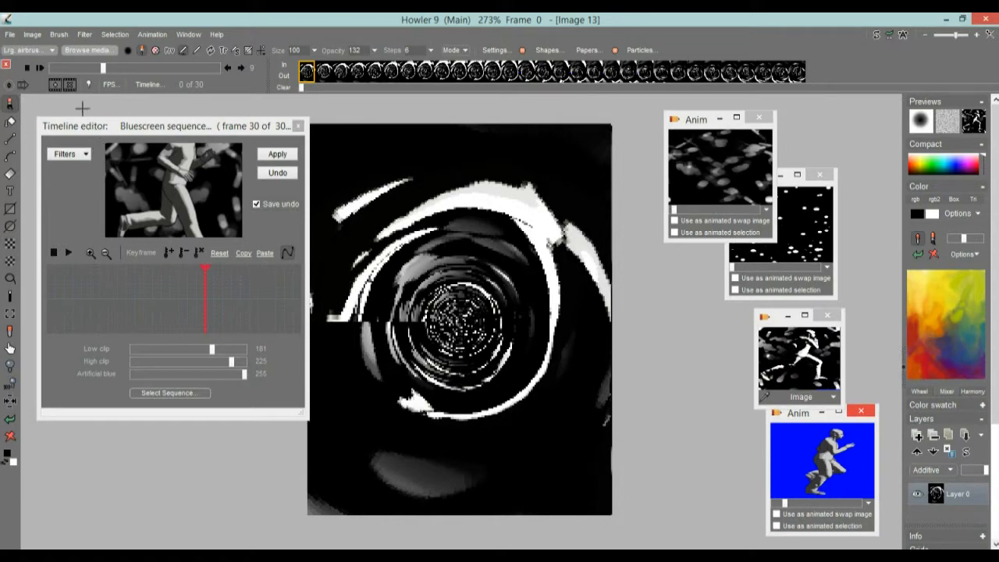
# Scrub the tunnel animation in the timeline editor through frames 6 and 16 with the image zoomed out to 112%
pyautogui.moveTo(128, 316); pyautogui.dragTo(93, 293)
pyautogui.scroll(-5, 538, 390)
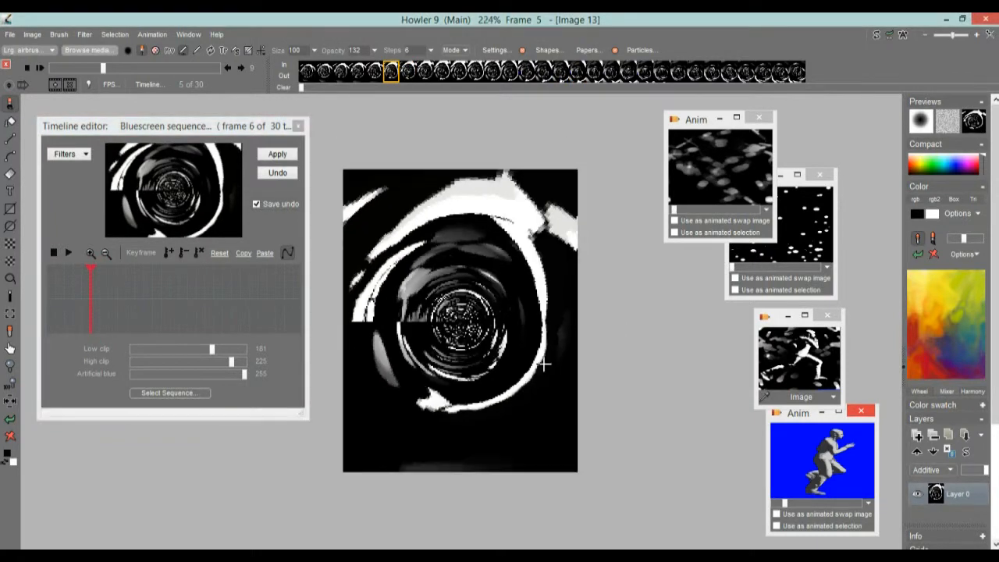
pyautogui.scroll(1, 473, 377)
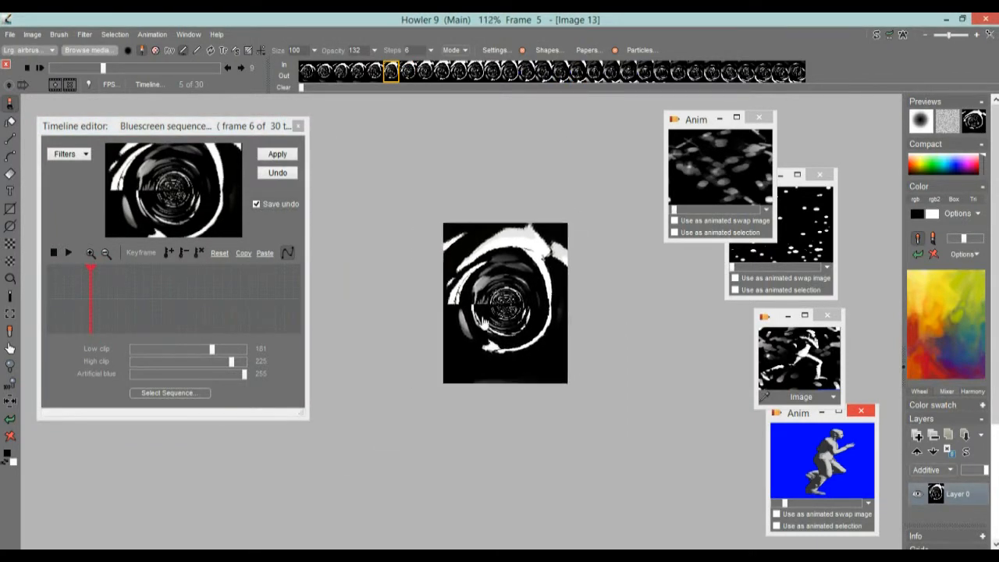
pyautogui.moveTo(114, 283); pyautogui.dragTo(179, 280)
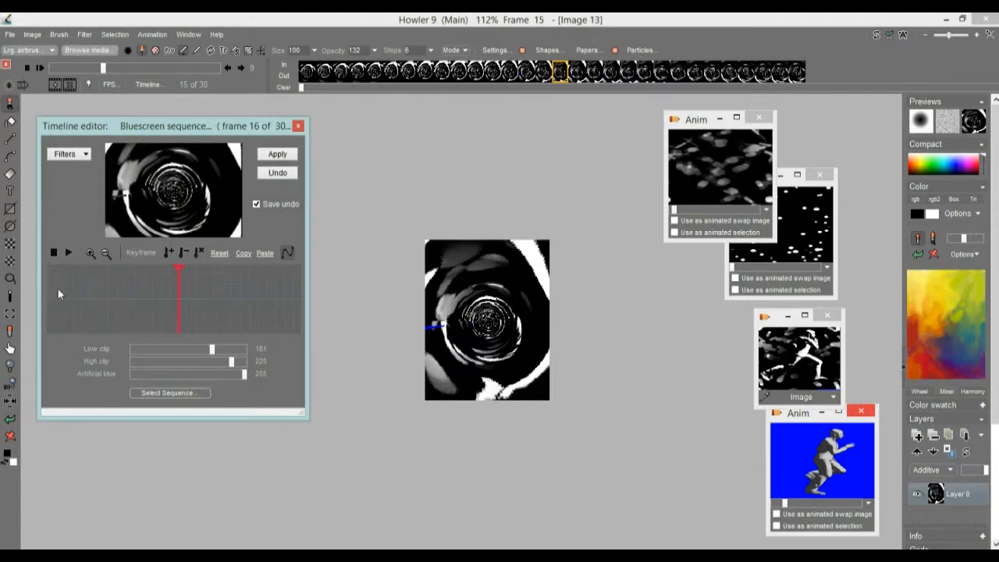
# Switch the timeline editor to the Color key composite with swap and sample black from the preview as the key color
pyautogui.click(83, 154)
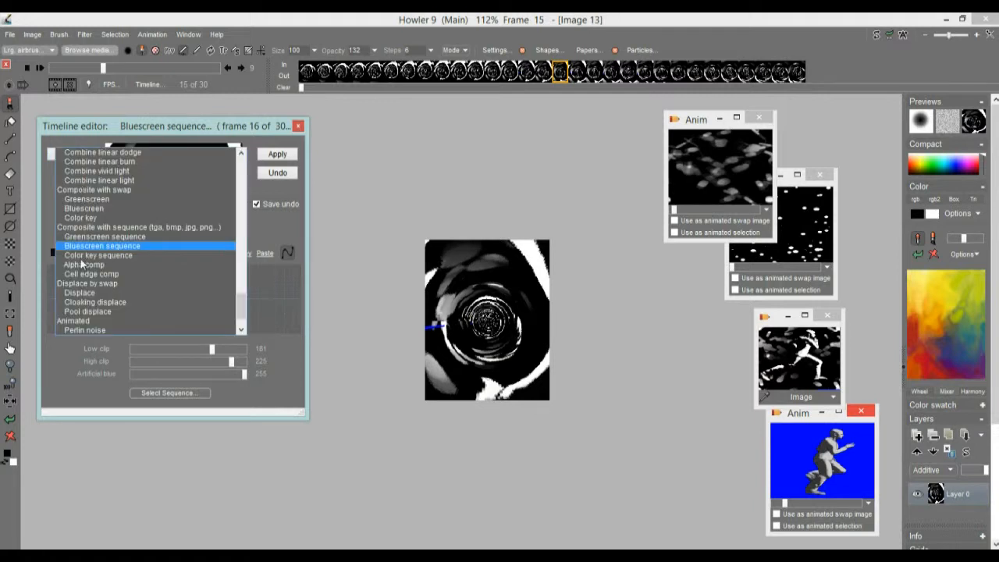
pyautogui.click(82, 219)
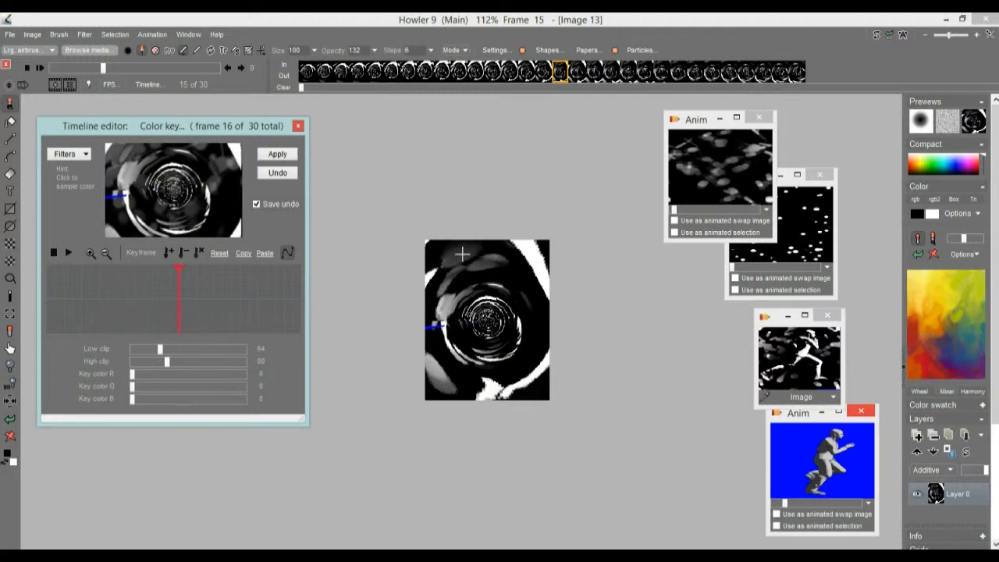
pyautogui.click(129, 150)
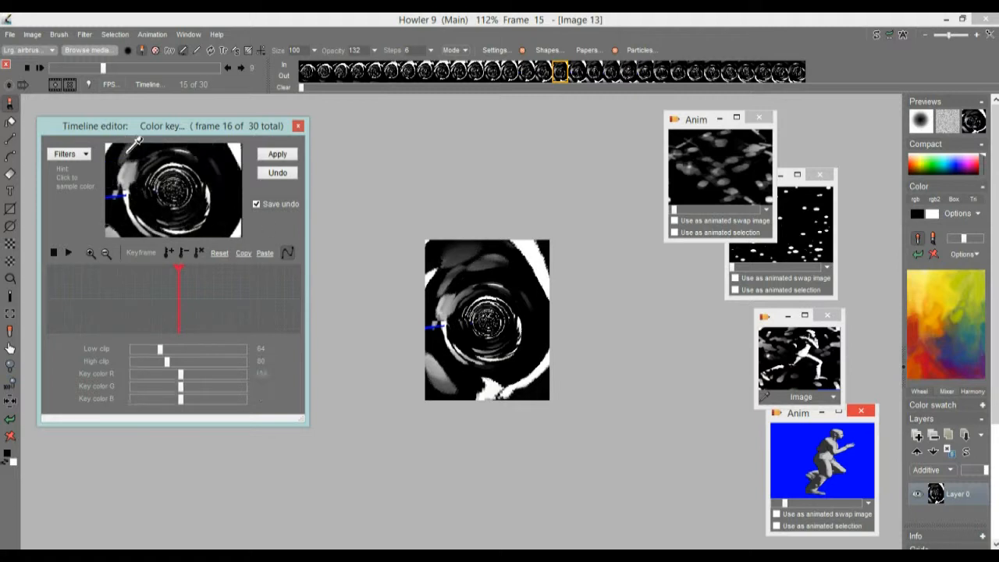
pyautogui.click(135, 192)
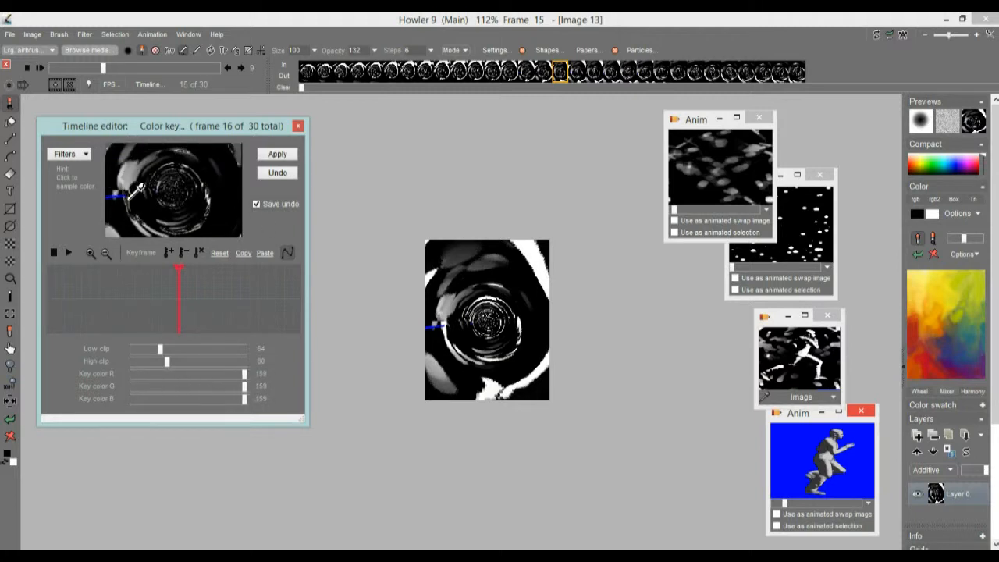
pyautogui.click(139, 209)
pyautogui.click(146, 213)
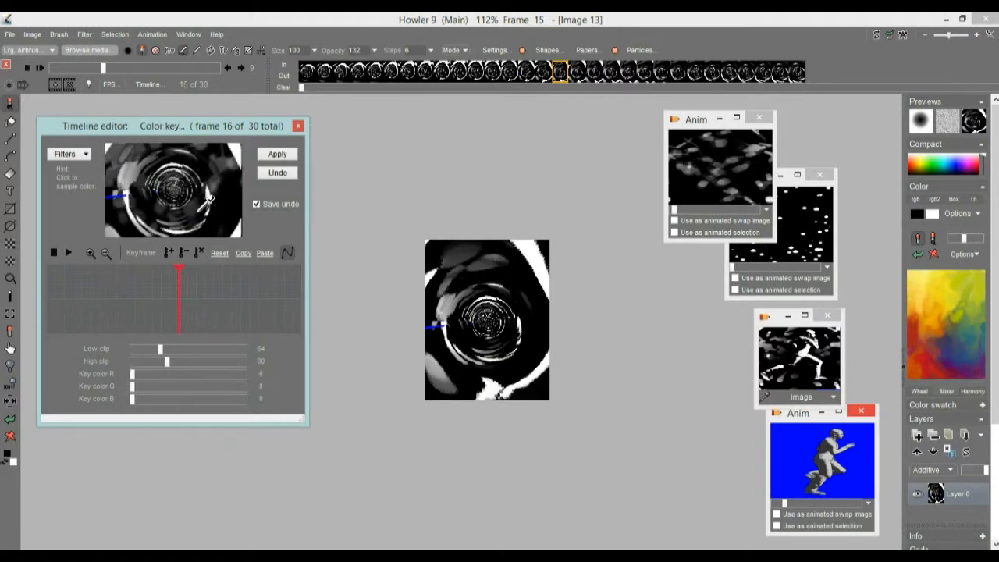
# Use the blue running man anim brush as the animated swap image and scrub the color key preview to frame 5
pyautogui.moveTo(153, 285); pyautogui.dragTo(116, 293)
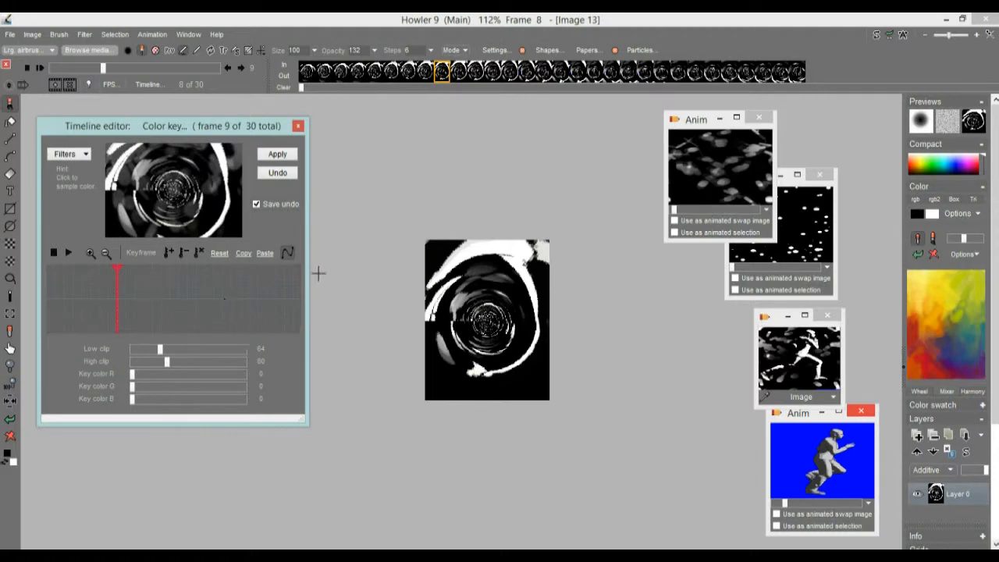
pyautogui.click(776, 514)
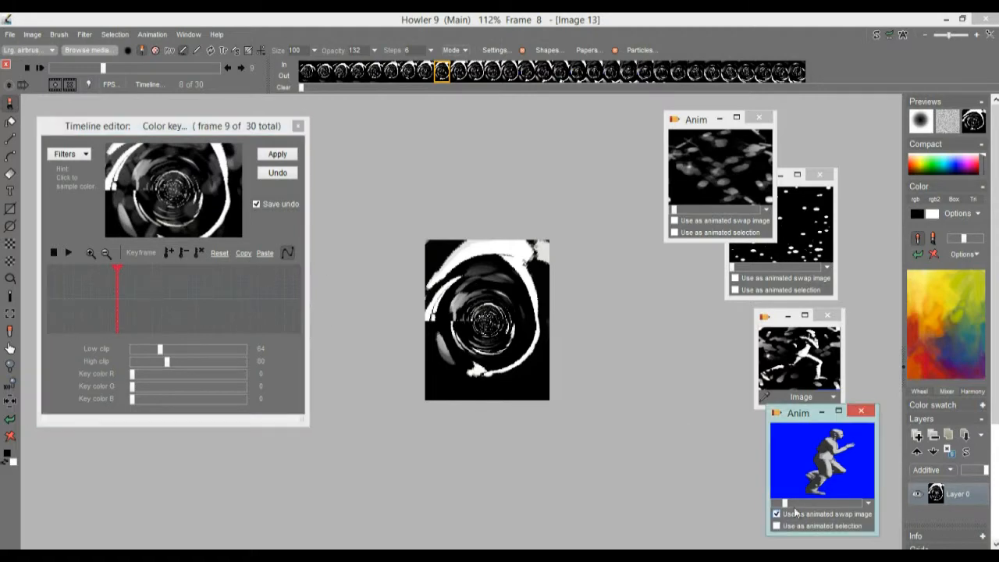
pyautogui.moveTo(89, 291)
pyautogui.mouseDown()
pyautogui.moveTo(263, 273)
pyautogui.moveTo(58, 281)
pyautogui.moveTo(258, 277)
pyautogui.moveTo(82, 279)
pyautogui.mouseUp()
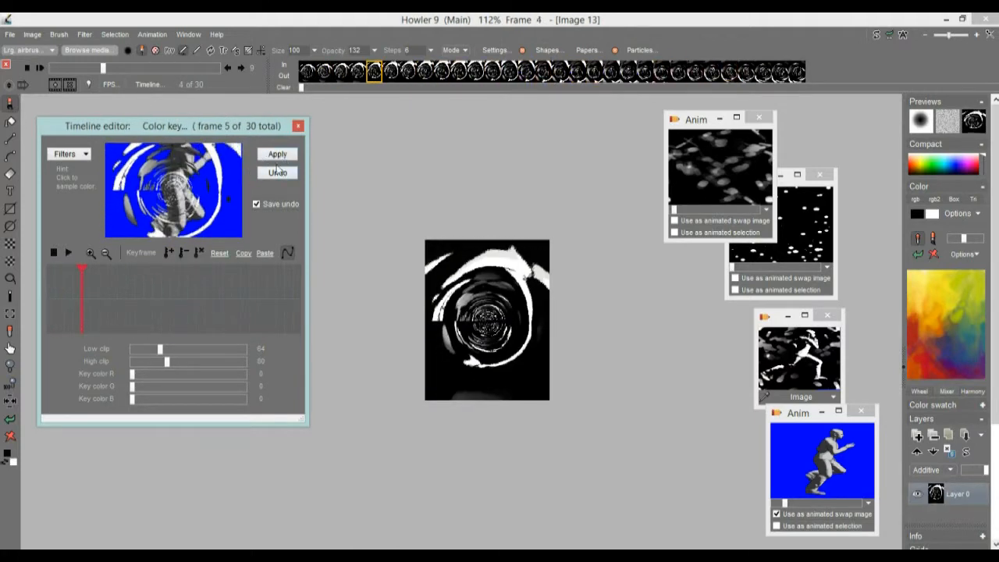
# Lower the color key's Low clip to 15 and High clip to 21, and render the composite across the animation
pyautogui.moveTo(160, 349); pyautogui.dragTo(139, 353)
pyautogui.moveTo(152, 291)
pyautogui.mouseDown()
pyautogui.moveTo(226, 291)
pyautogui.moveTo(152, 296)
pyautogui.mouseUp()
pyautogui.click(280, 157)
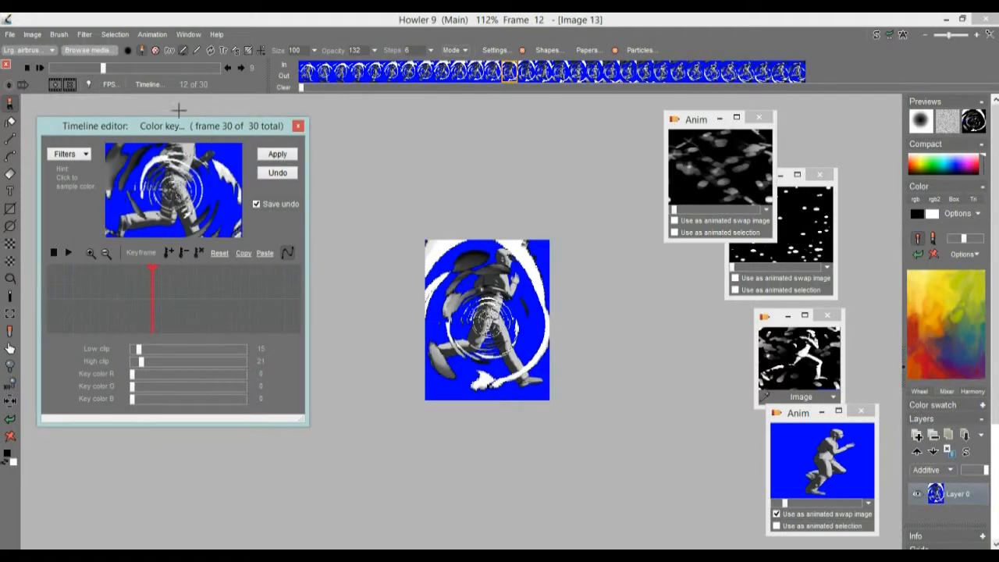
# Render the Light diffusion filter with Radius 24 and Level 255 over the animation, and close the timeline editor
pyautogui.click(85, 36)
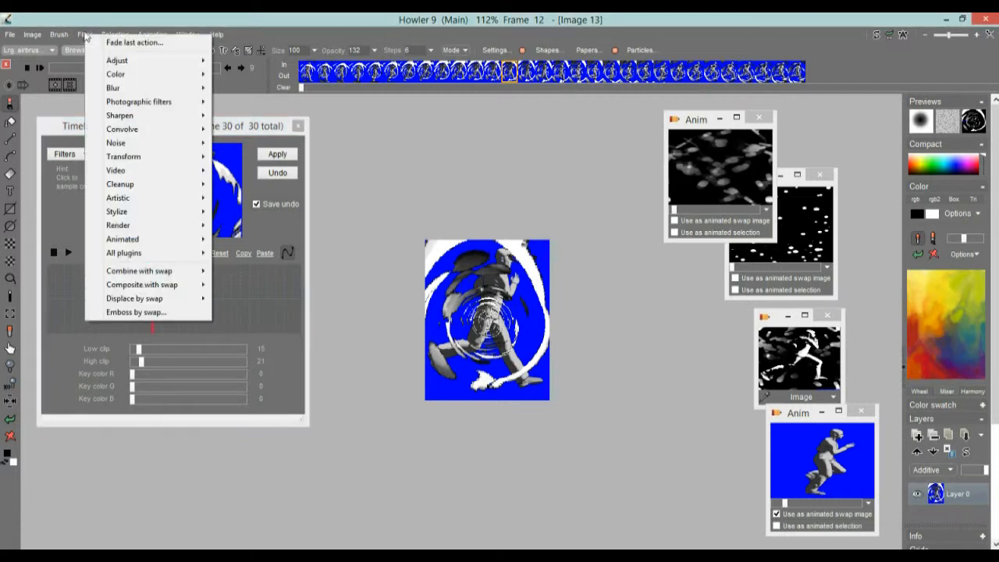
pyautogui.click(107, 17)
pyautogui.click(80, 155)
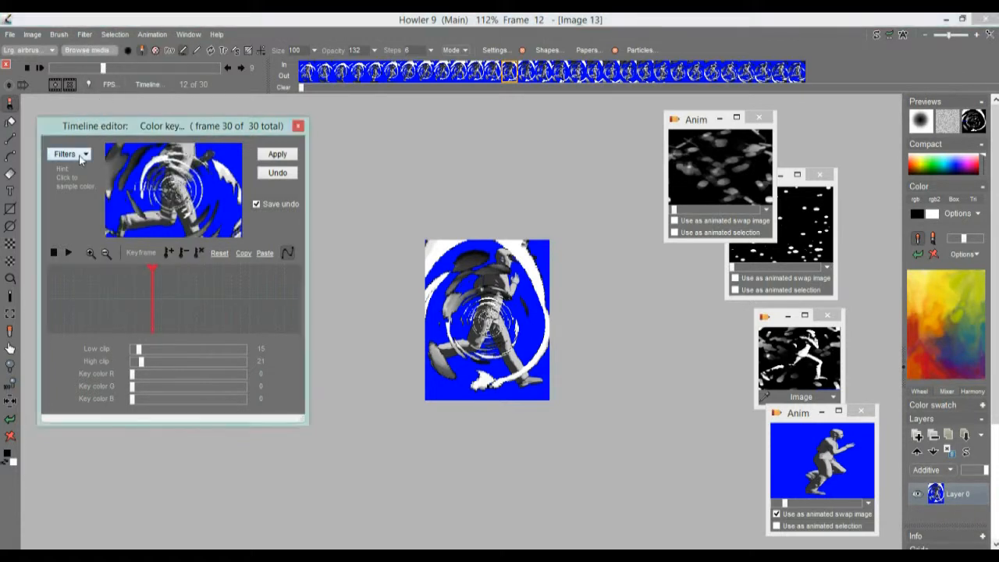
pyautogui.moveTo(242, 305); pyautogui.dragTo(249, 203)
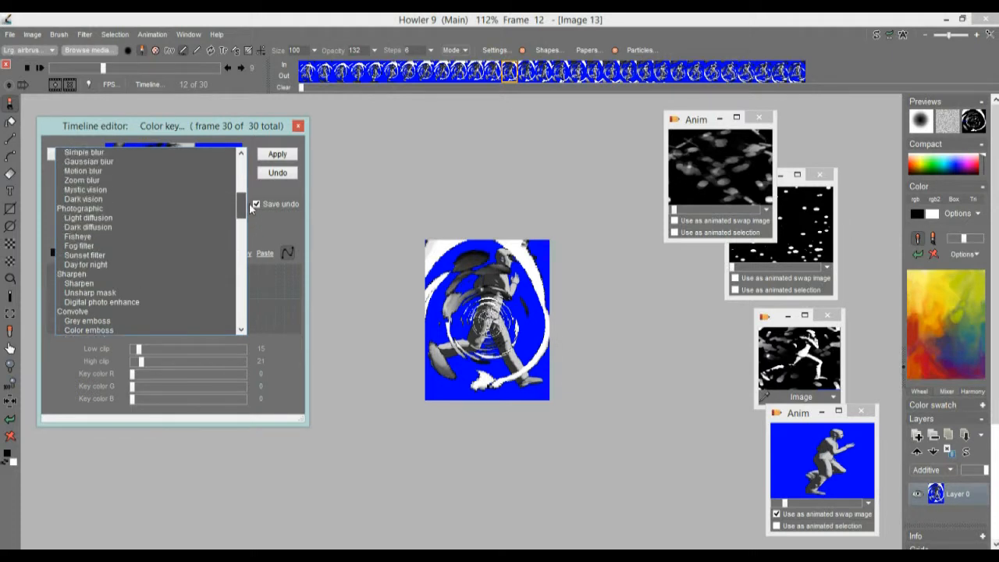
pyautogui.click(87, 217)
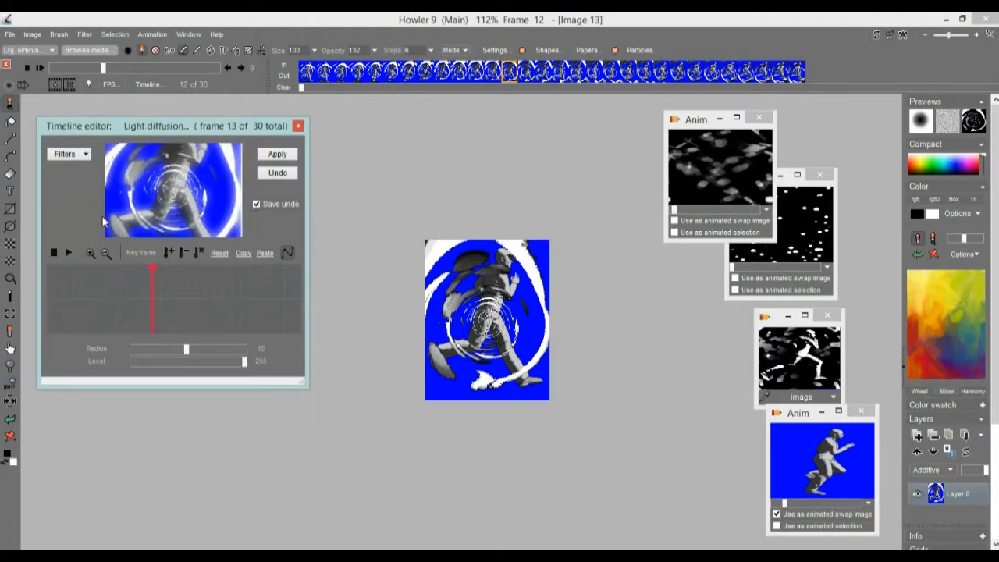
pyautogui.click(172, 351)
pyautogui.click(277, 152)
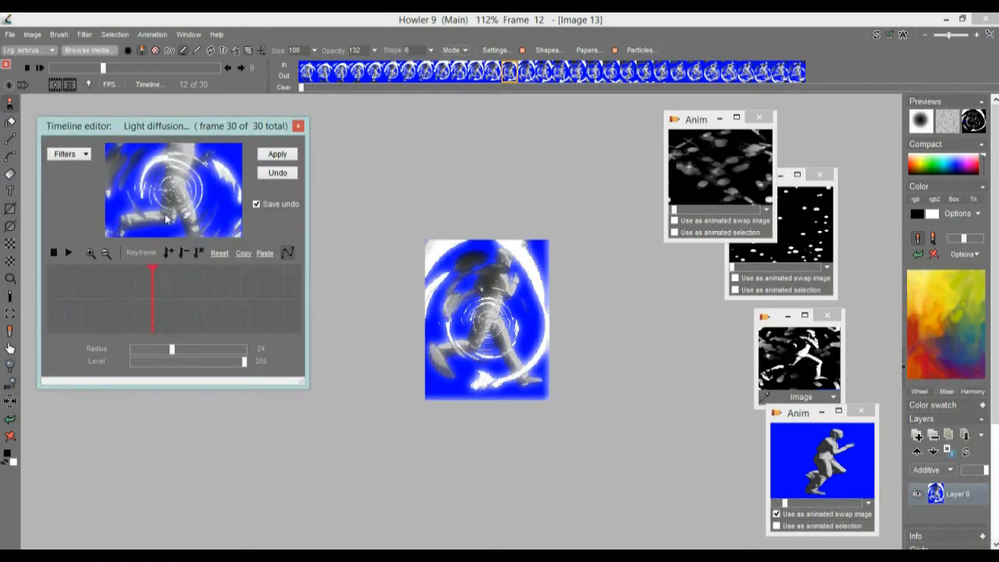
pyautogui.click(299, 126)
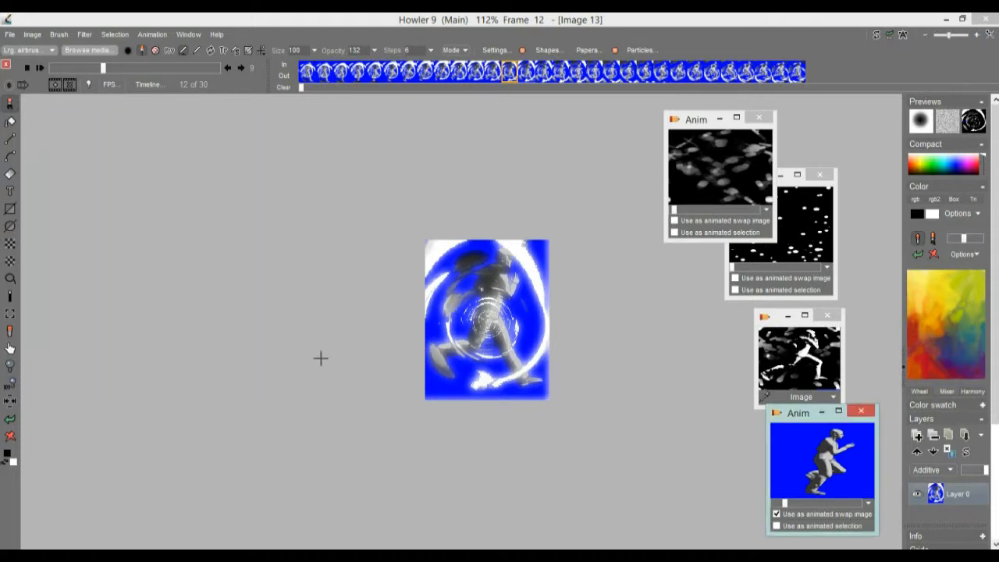
# Double the animation's image size to 360 by 464 using Bi-cubic+ scaling
pyautogui.scroll(3, 453, 355)
pyautogui.scroll(-2, 390, 352)
pyautogui.scroll(1, 404, 339)
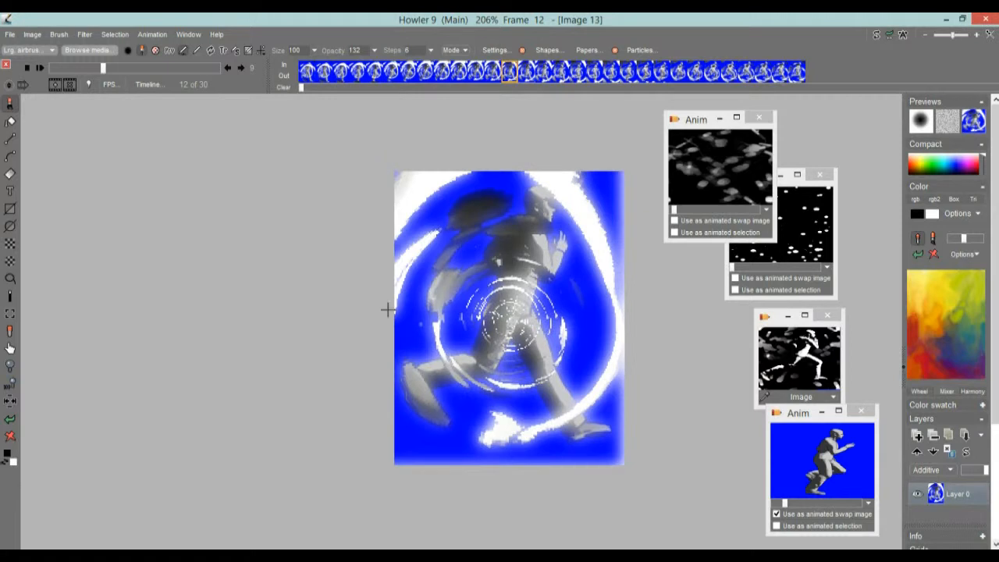
pyautogui.click(41, 35)
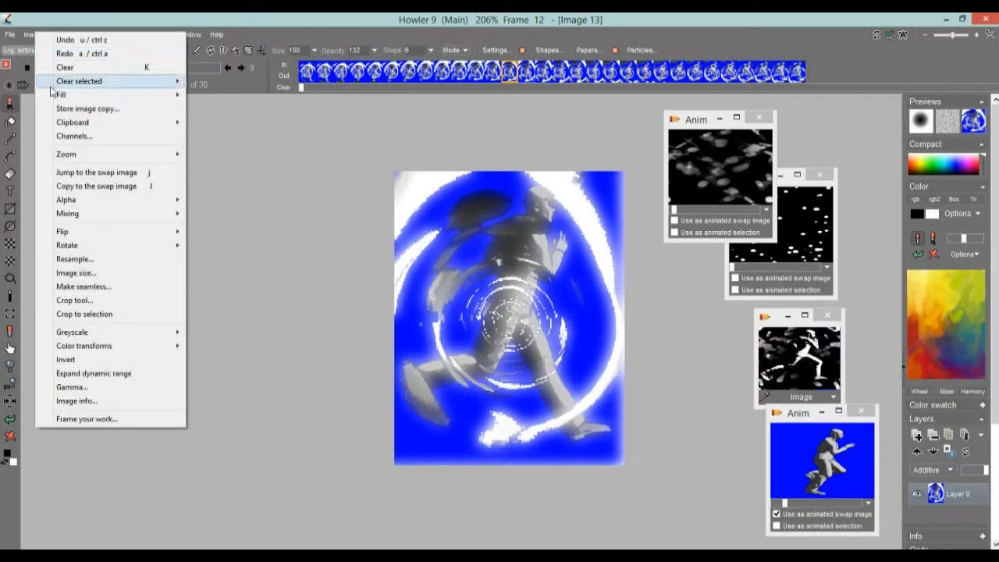
pyautogui.click(75, 273)
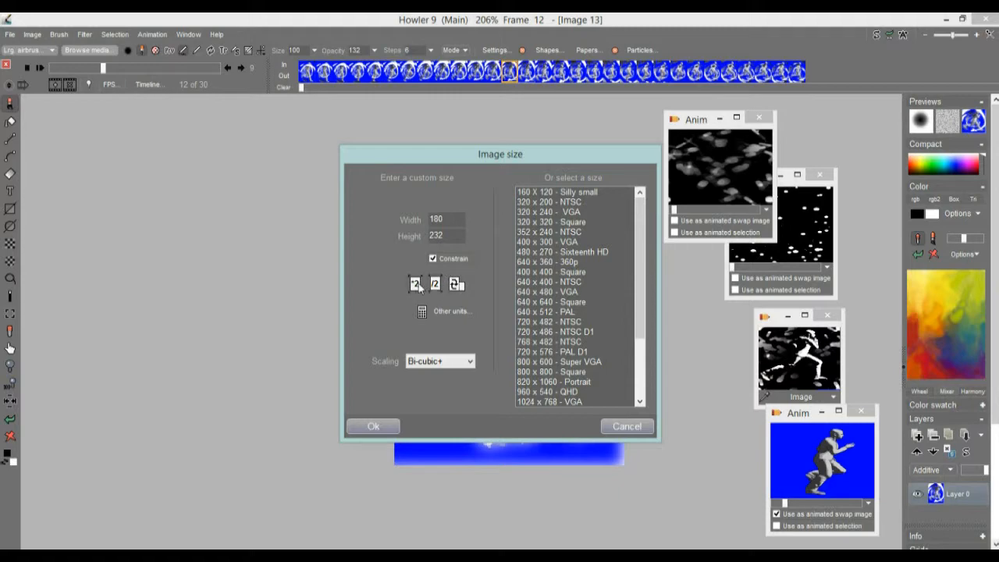
pyautogui.click(373, 426)
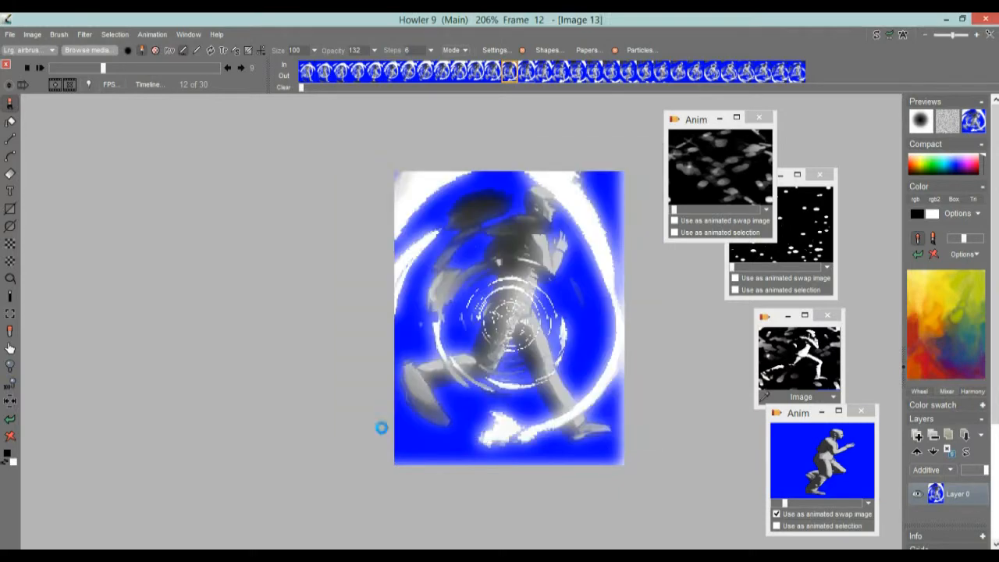
# Rewind to frame 0 and store the enlarged animation to disc as an anim brush
pyautogui.moveTo(53, 69)
pyautogui.mouseDown()
pyautogui.moveTo(202, 70)
pyautogui.moveTo(52, 68)
pyautogui.mouseUp()
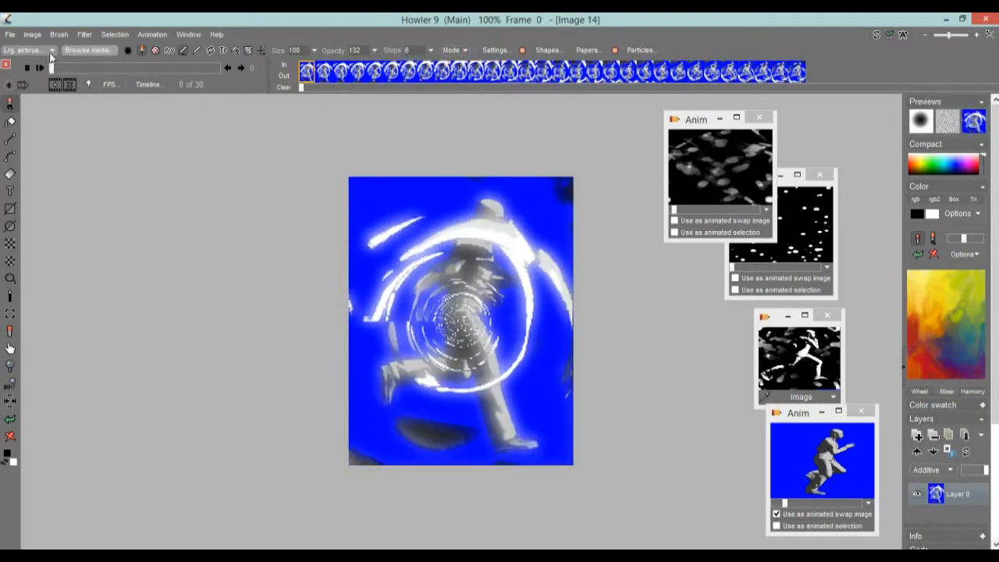
pyautogui.click(153, 36)
pyautogui.moveTo(239, 84)
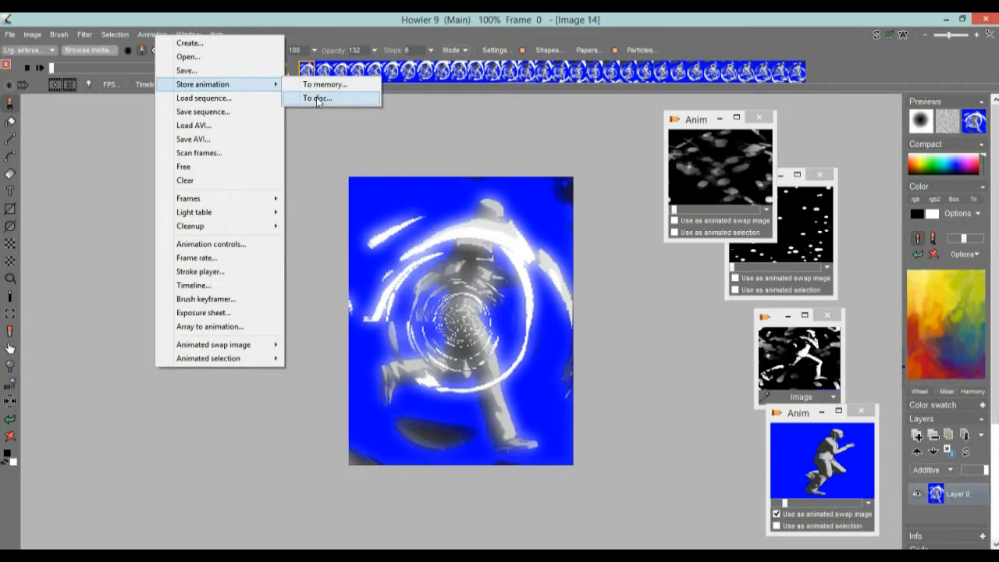
pyautogui.click(318, 100)
pyautogui.moveTo(812, 290); pyautogui.dragTo(789, 244)
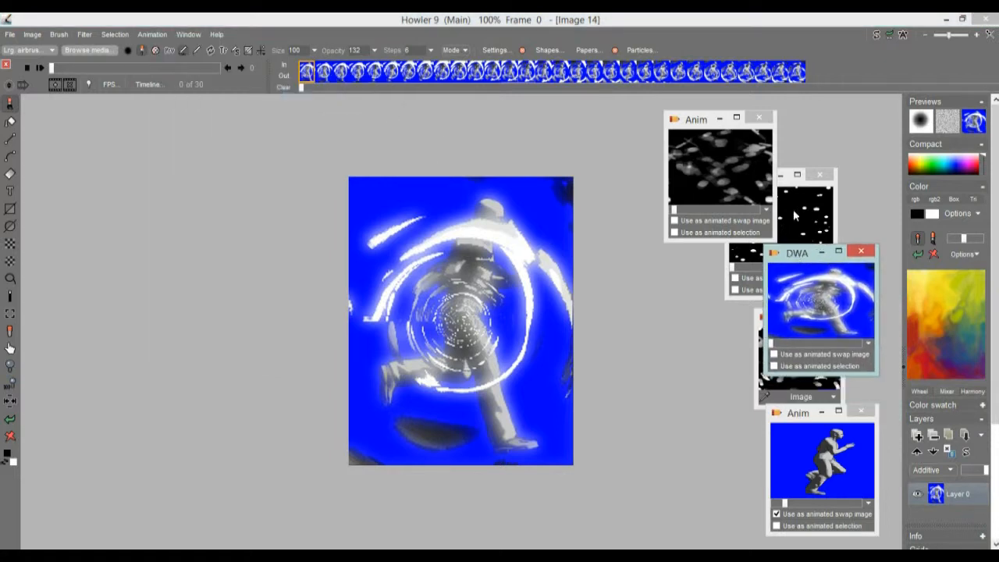
# Close all the older image and anim brush windows, keeping only the newly stored DWA brush beside the image
pyautogui.click(759, 117)
pyautogui.click(823, 177)
pyautogui.moveTo(800, 259); pyautogui.dragTo(713, 140)
pyautogui.click(832, 317)
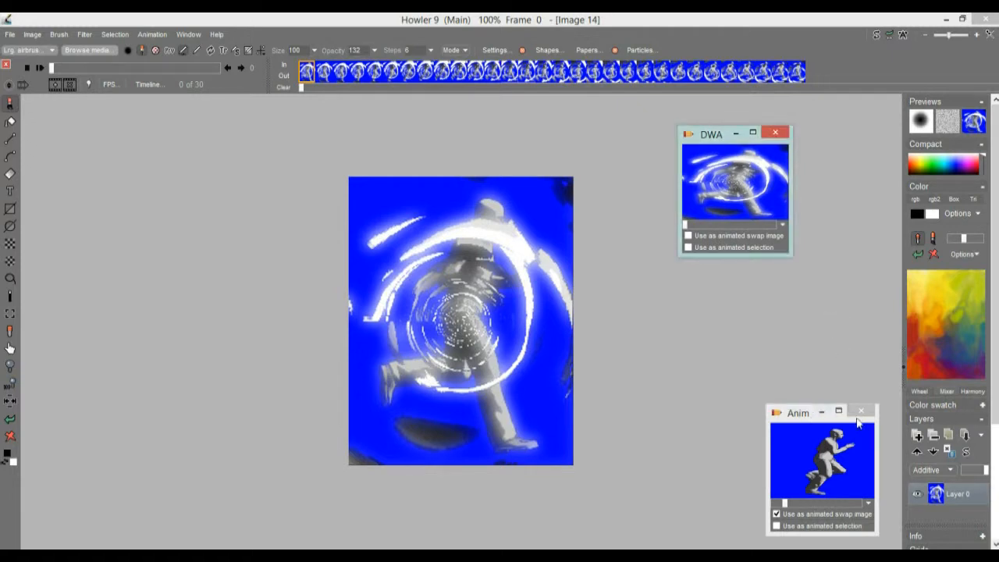
pyautogui.click(860, 411)
pyautogui.moveTo(742, 157); pyautogui.dragTo(784, 193)
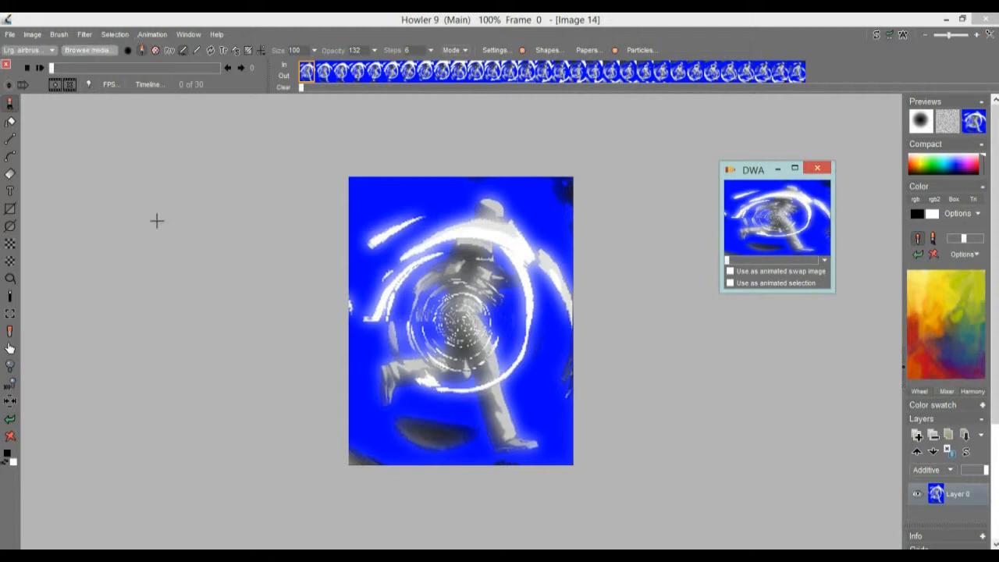
# Make all animation frames seamless at their original size with 0% trim, and scrub through to frame 29
pyautogui.click(32, 35)
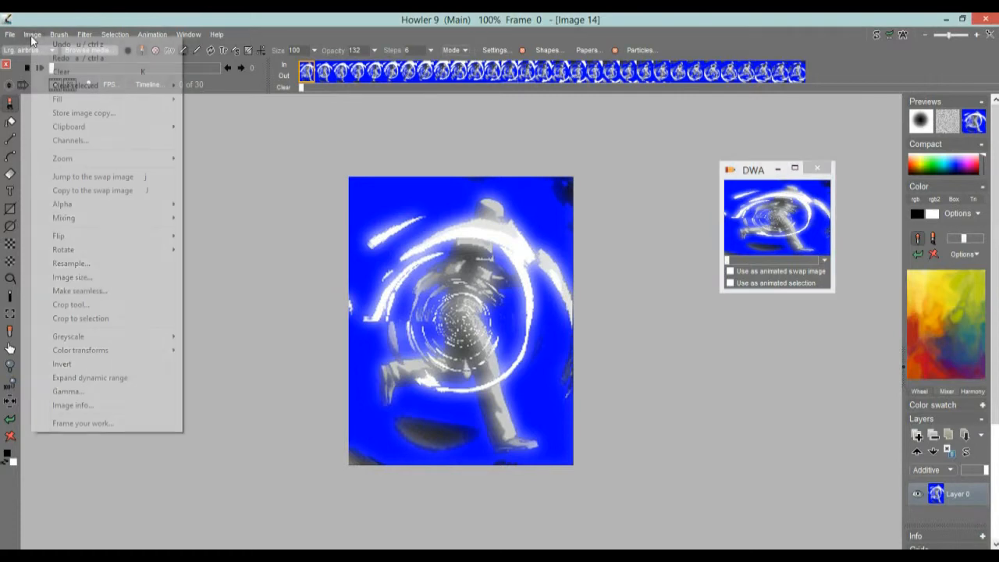
pyautogui.click(99, 291)
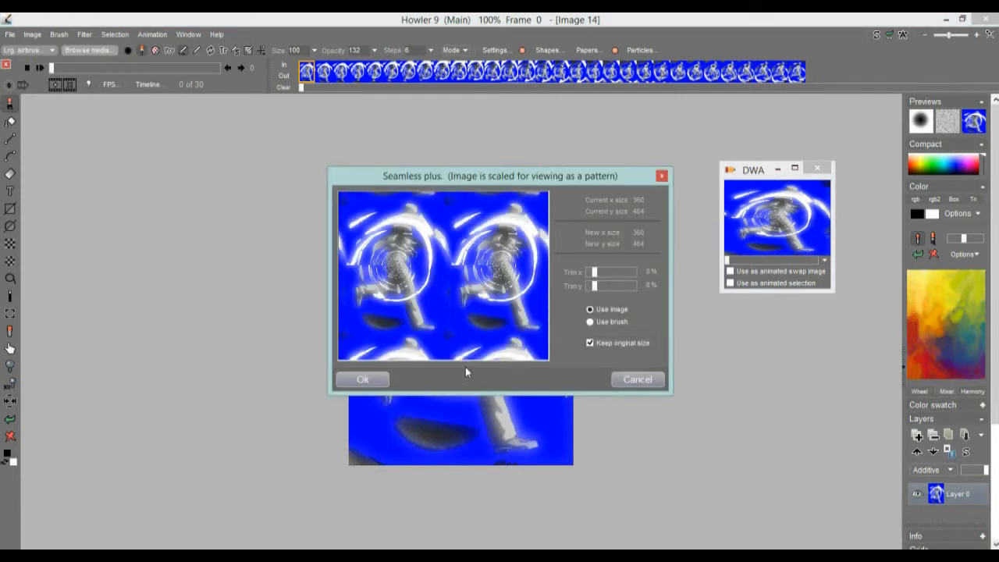
pyautogui.click(380, 380)
pyautogui.click(490, 326)
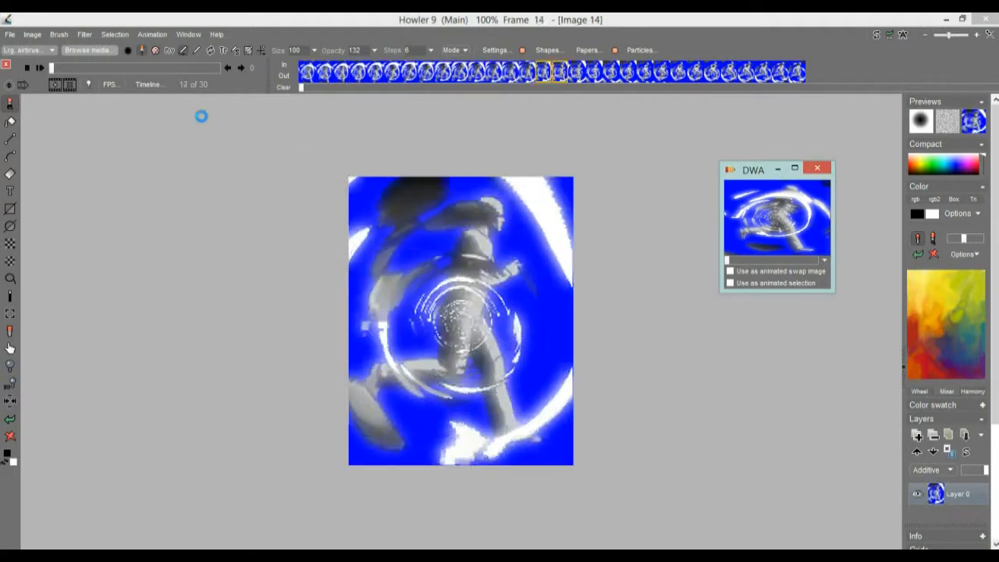
pyautogui.moveTo(64, 70); pyautogui.dragTo(219, 70)
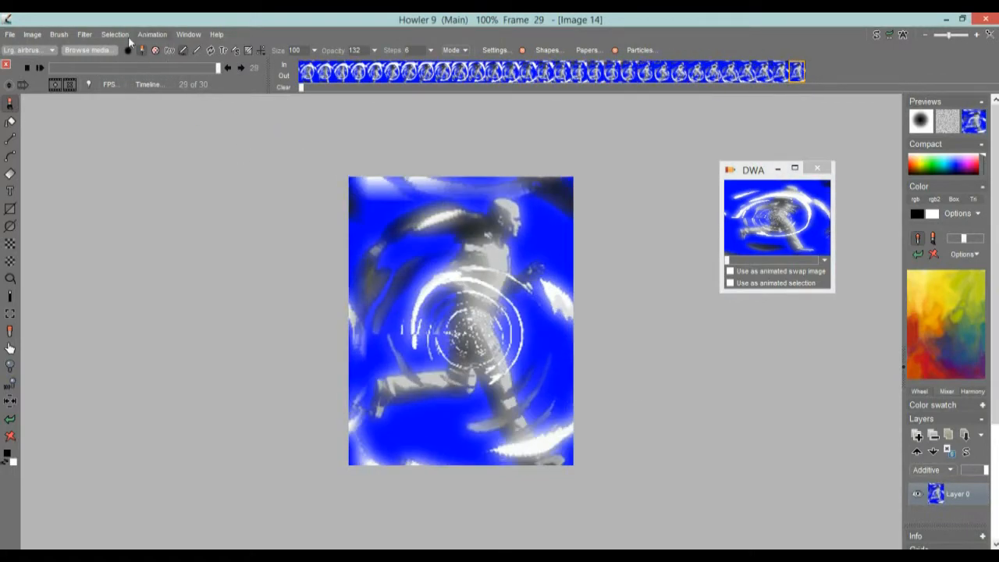
# Open the Puppy Ray CPU terrain renderer on frame 29 and place its dialog clear of the image
pyautogui.moveTo(229, 281); pyautogui.dragTo(346, 280)
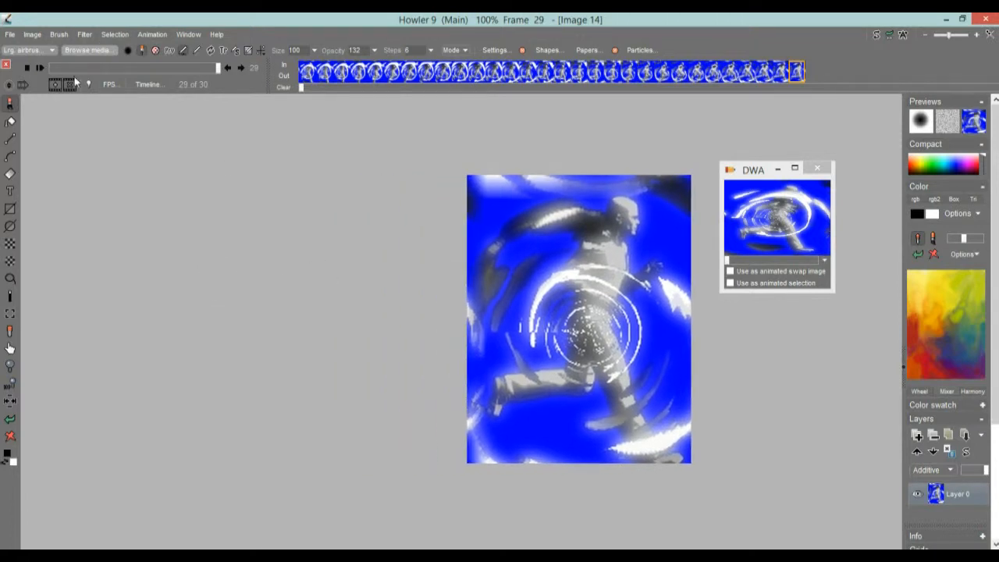
pyautogui.click(150, 34)
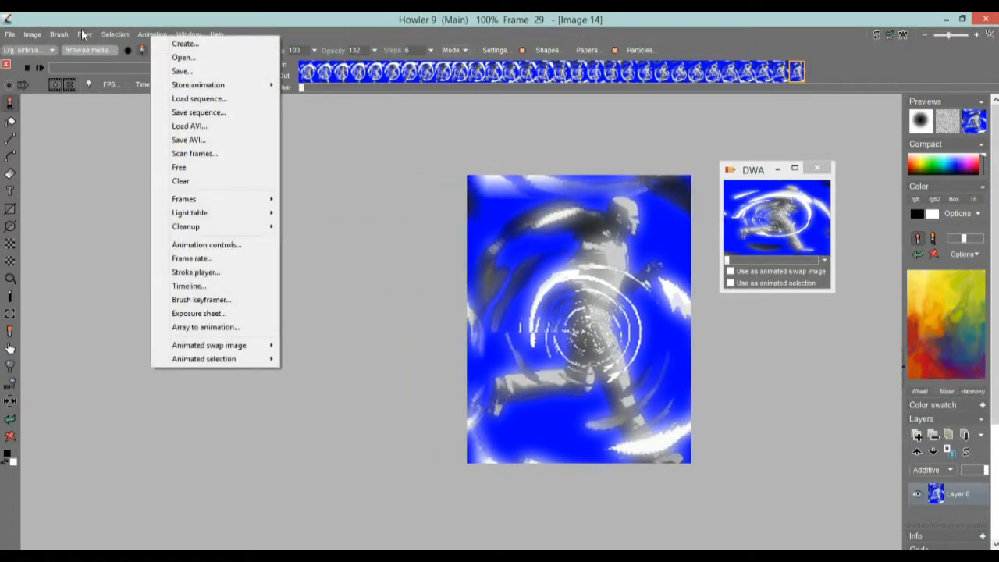
pyautogui.moveTo(84, 35)
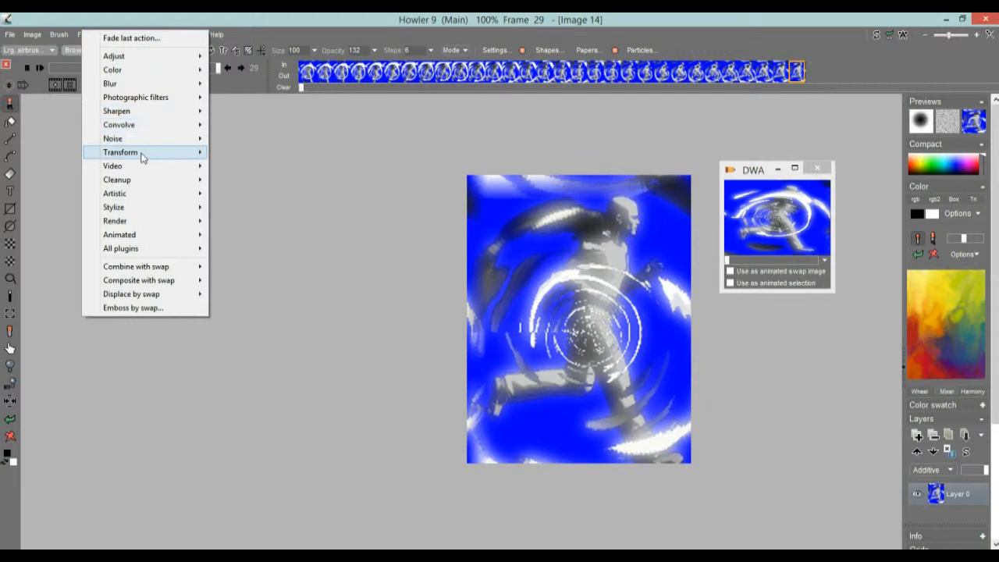
pyautogui.moveTo(143, 157)
pyautogui.moveTo(287, 221)
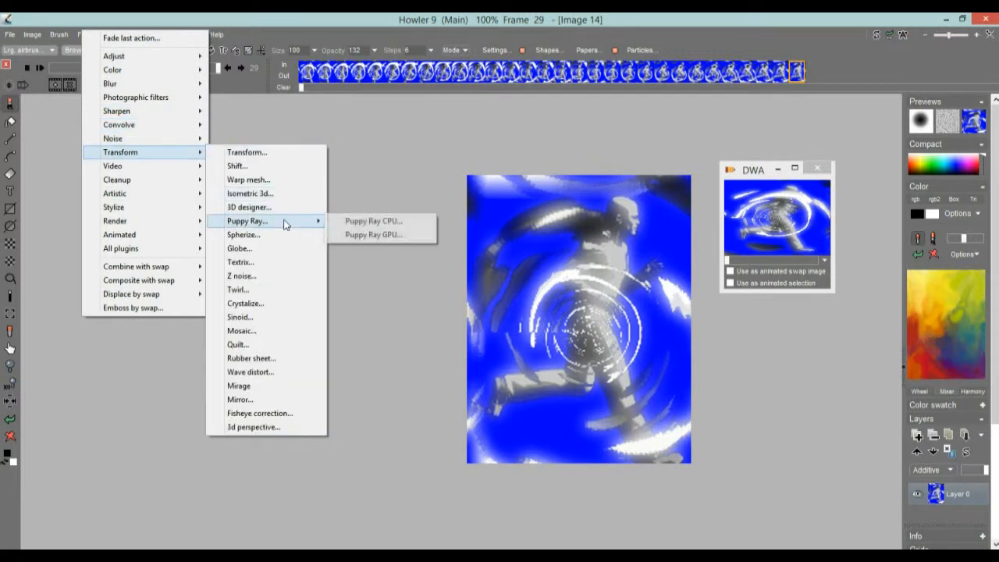
pyautogui.click(377, 223)
pyautogui.moveTo(484, 131); pyautogui.dragTo(144, 126)
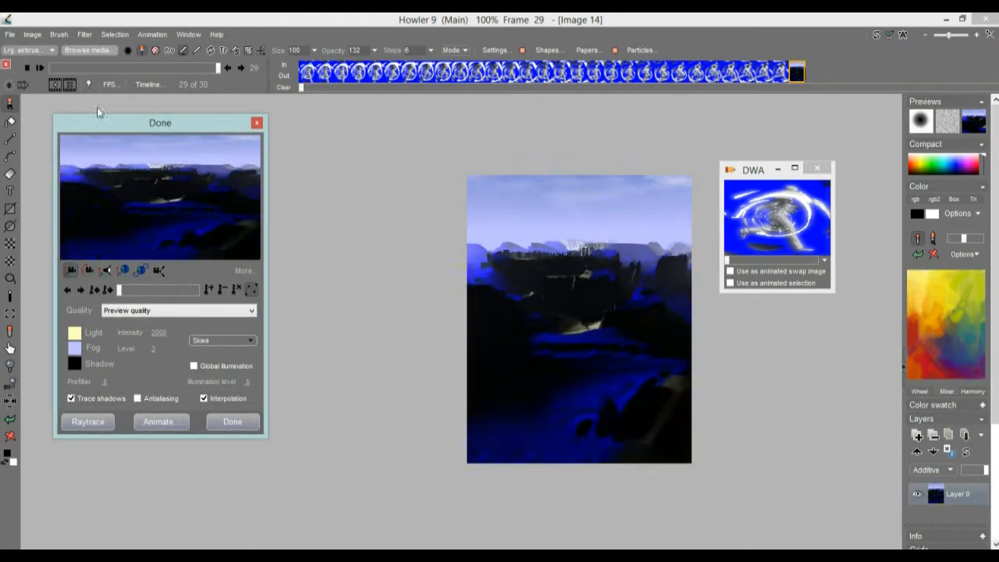
# Turn the Puppy Ray camera across the terrain and scrub to frame 11 to frame the view
pyautogui.moveTo(236, 236); pyautogui.dragTo(22, 172)
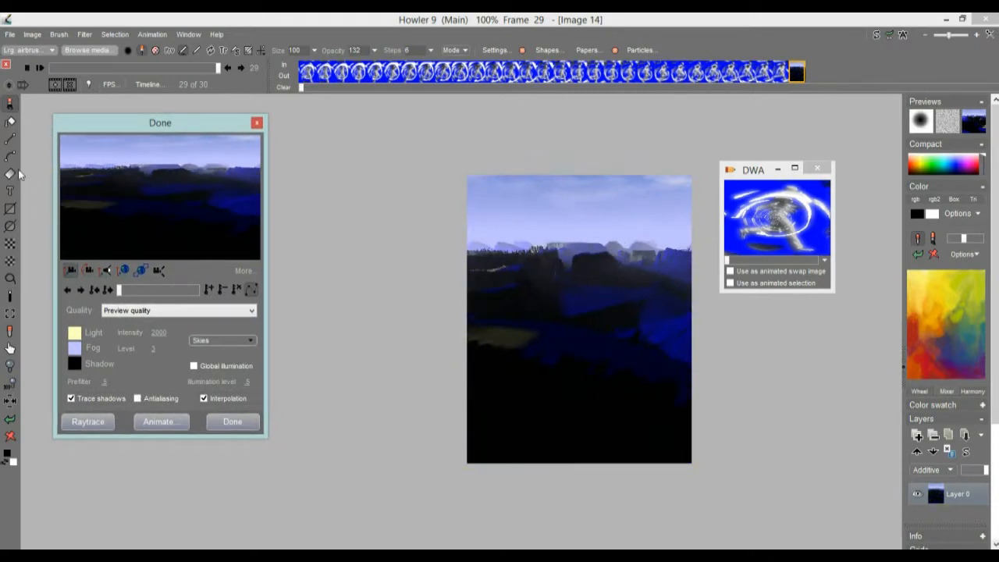
pyautogui.moveTo(204, 191); pyautogui.dragTo(149, 292)
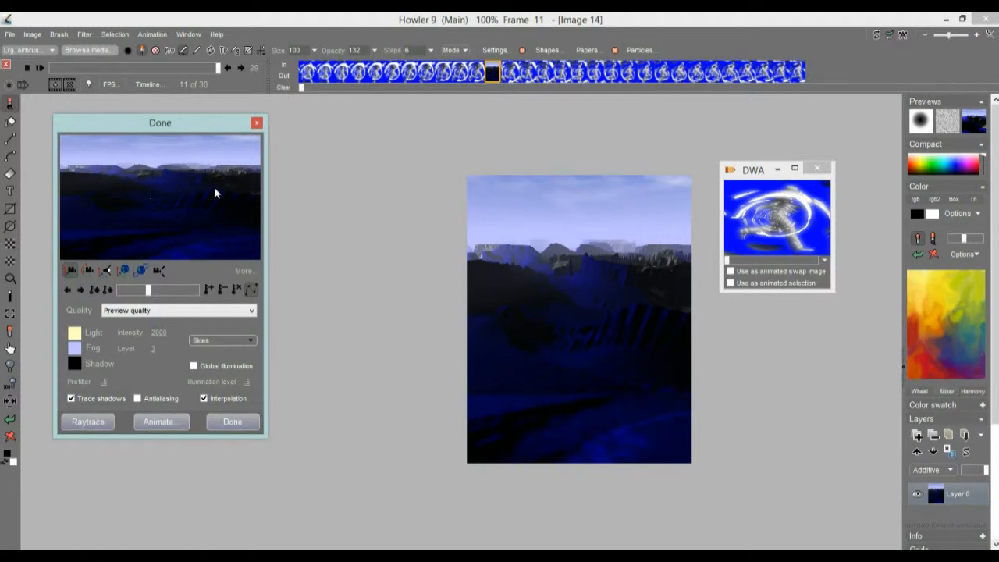
pyautogui.moveTo(174, 188); pyautogui.dragTo(152, 185)
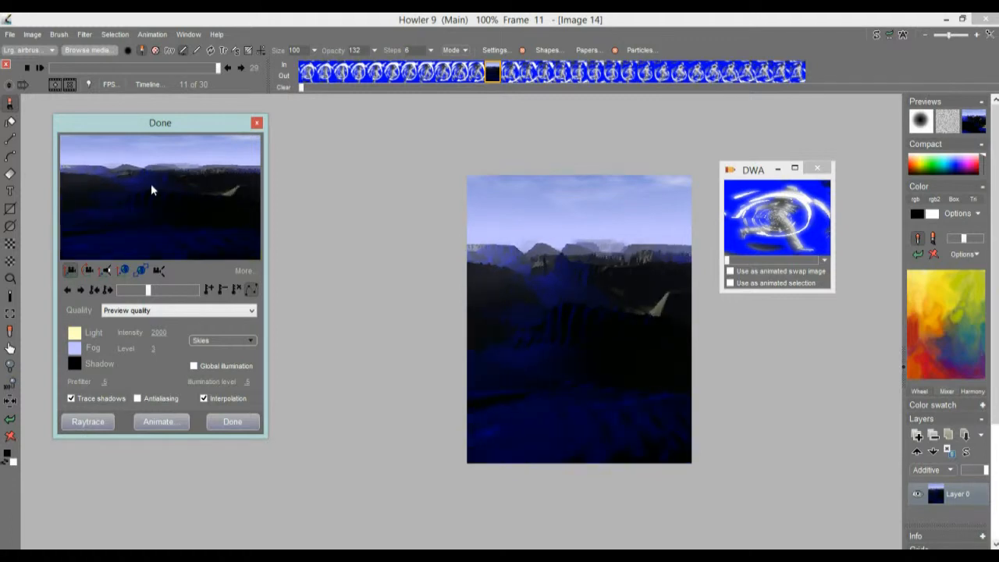
# Turn on Global illumination and choose the orange sunset sky for the terrain
pyautogui.click(193, 365)
pyautogui.click(193, 367)
pyautogui.click(193, 367)
pyautogui.click(222, 340)
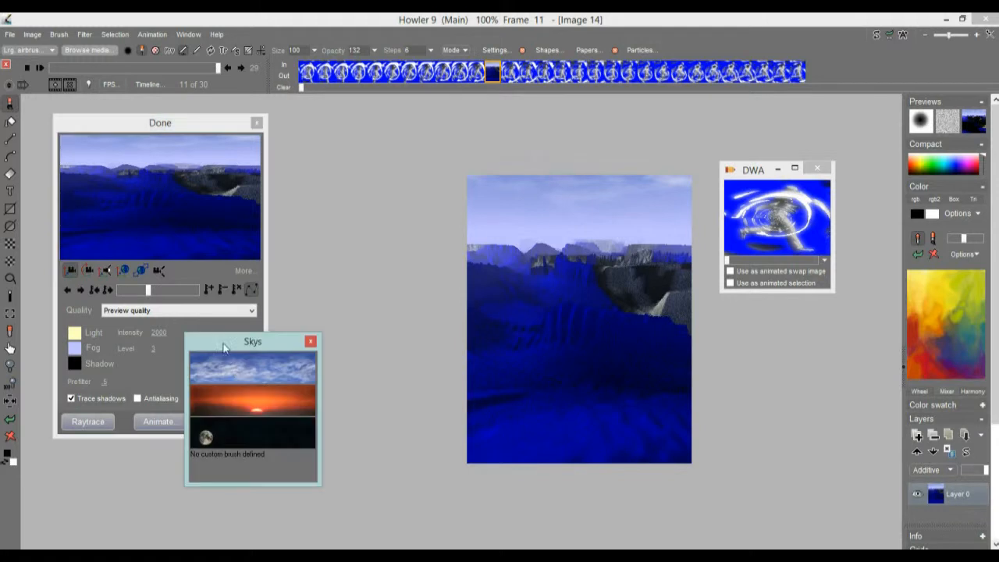
pyautogui.click(236, 398)
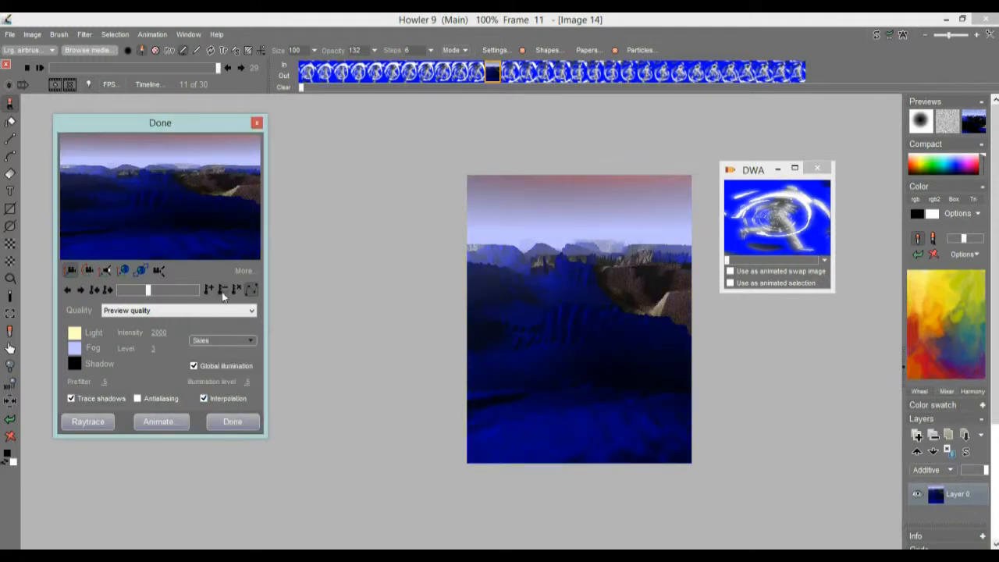
# Raise the terrain's light Intensity to 3590 and change the direction of the light
pyautogui.moveTo(158, 332); pyautogui.dragTo(290, 334)
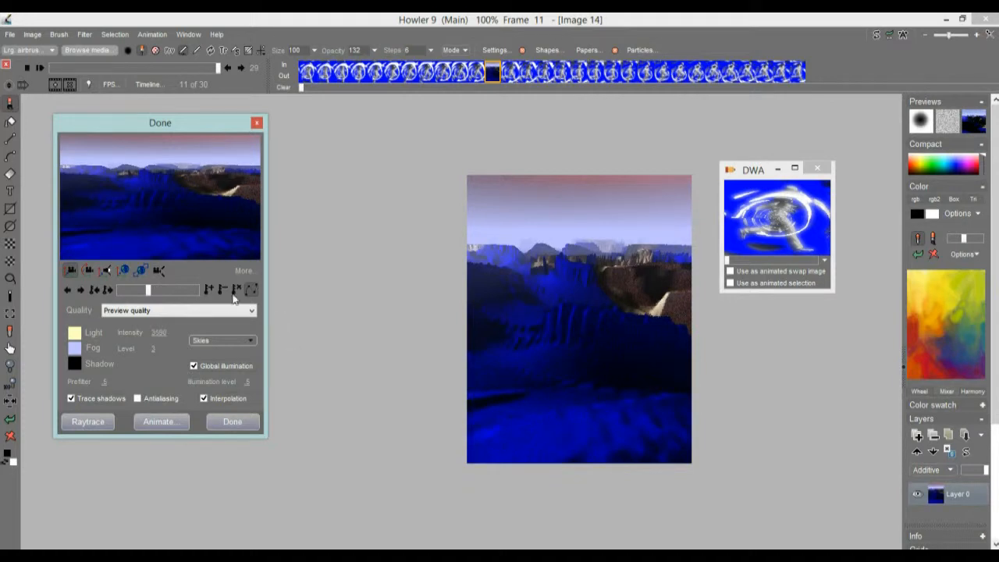
pyautogui.click(108, 271)
pyautogui.moveTo(151, 211); pyautogui.dragTo(191, 254)
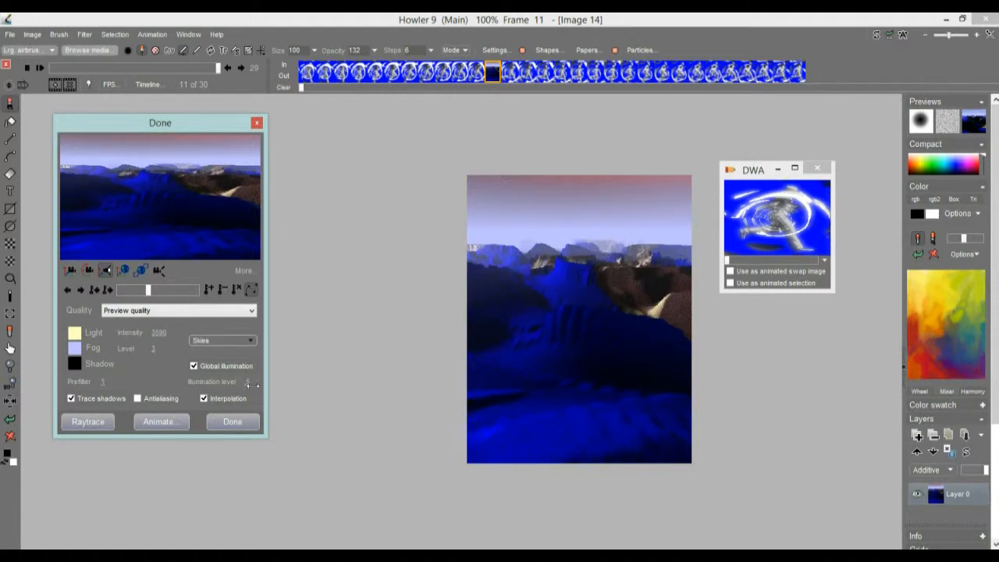
# Set the terrain's Prefilter to 0.6 and the fog Level to 4.98
pyautogui.moveTo(243, 387)
pyautogui.mouseDown()
pyautogui.moveTo(65, 380)
pyautogui.moveTo(135, 381)
pyautogui.mouseUp()
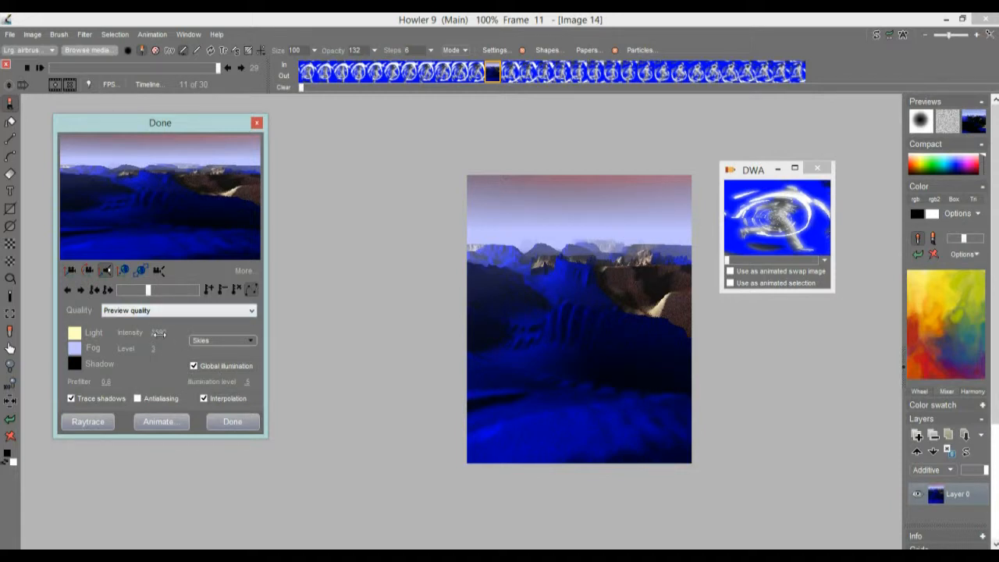
pyautogui.moveTo(152, 348); pyautogui.dragTo(185, 355)
# Scrub the Puppy Ray timeline through frame 9 and back to frame 0
pyautogui.moveTo(134, 291)
pyautogui.mouseDown()
pyautogui.moveTo(212, 298)
pyautogui.moveTo(145, 303)
pyautogui.mouseUp()
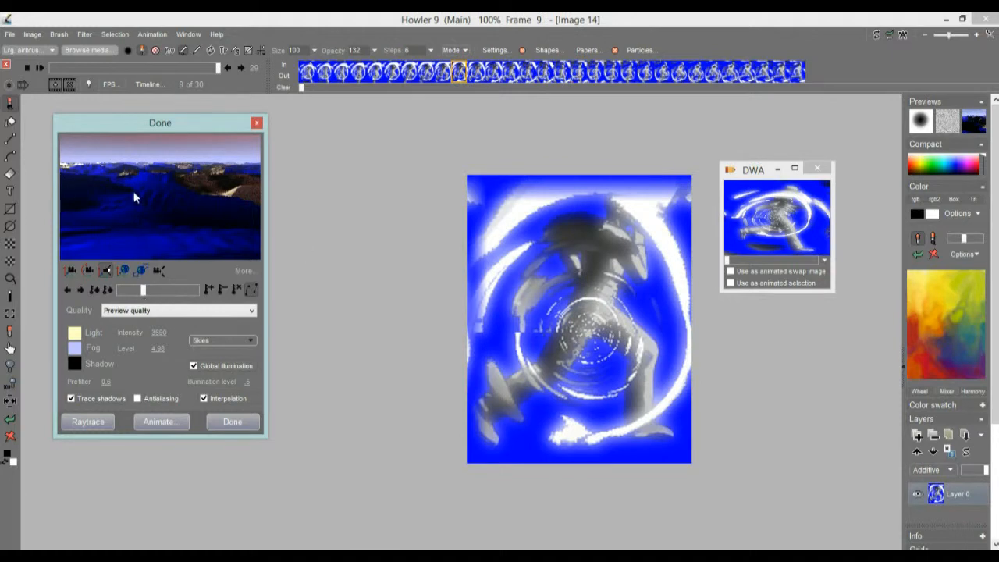
pyautogui.moveTo(144, 290); pyautogui.dragTo(117, 294)
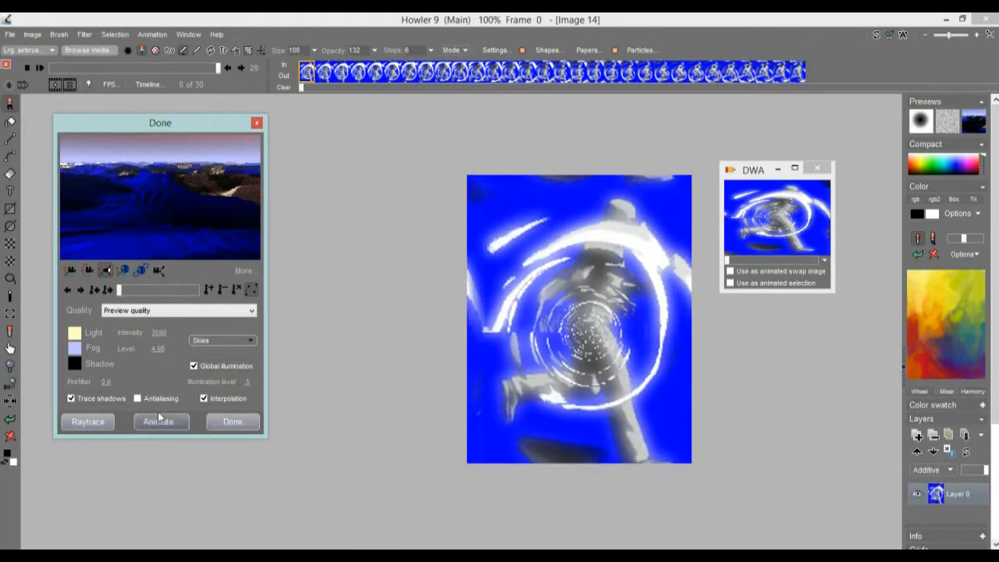
# Expand the terrain's advanced settings and shift the light at frame 0 to about x -1.44, y 1.87
pyautogui.click(245, 272)
pyautogui.moveTo(325, 125); pyautogui.dragTo(321, 120)
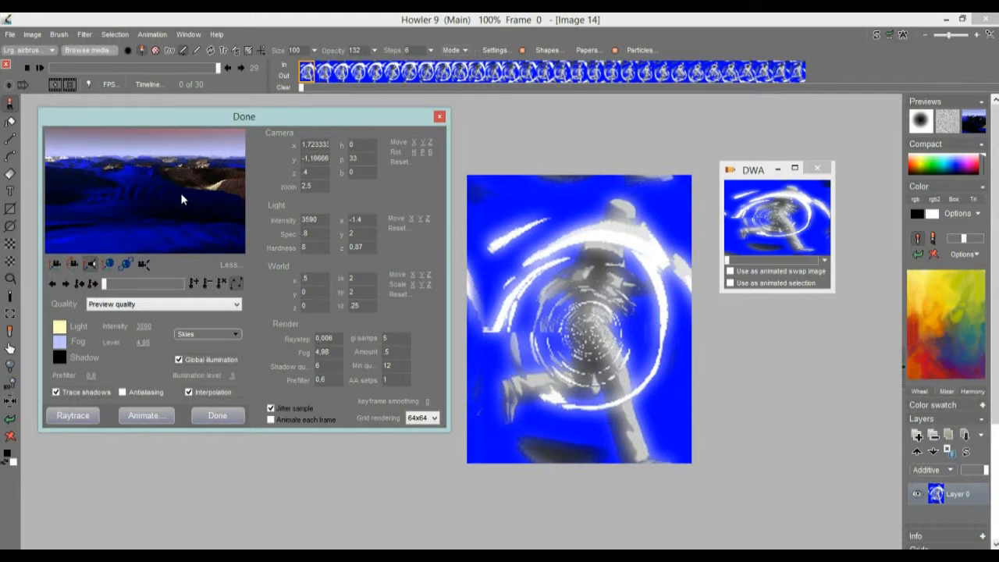
pyautogui.moveTo(108, 283)
pyautogui.mouseDown()
pyautogui.moveTo(122, 283)
pyautogui.moveTo(99, 284)
pyautogui.mouseUp()
pyautogui.moveTo(167, 214); pyautogui.dragTo(40, 92)
# Move the camera at frame 0 to about x 2.01, y -0.26 and rotate it to heading -1.83, pitch 53.5
pyautogui.click(54, 263)
pyautogui.click(72, 264)
pyautogui.moveTo(129, 227); pyautogui.dragTo(131, 142)
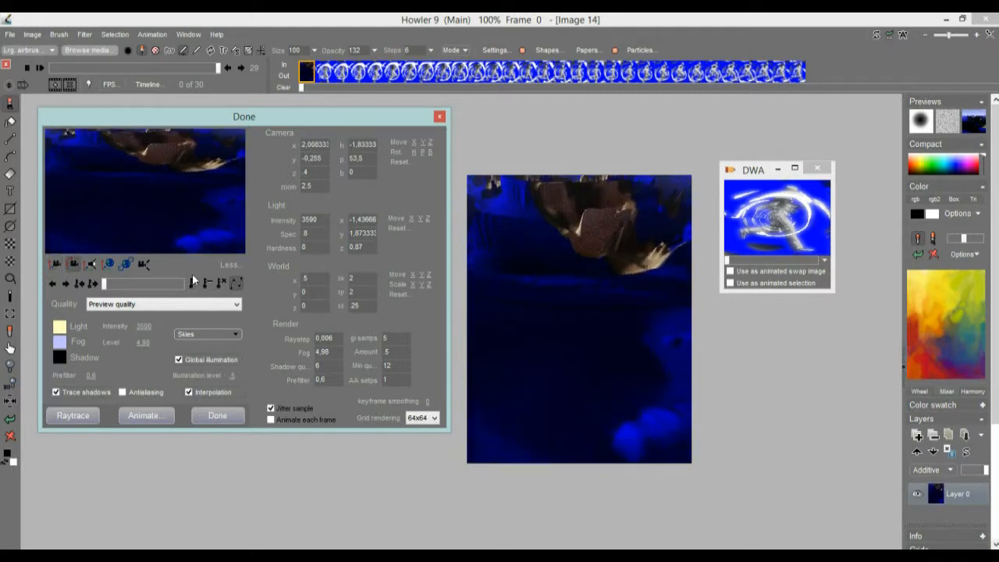
# At frame 29, rotate the camera to about heading 1.83, pitch 42.67, bank 23.5 and move it to about x 1.48, y 0.45
pyautogui.moveTo(138, 281); pyautogui.dragTo(187, 283)
pyautogui.moveTo(153, 168); pyautogui.dragTo(239, 202)
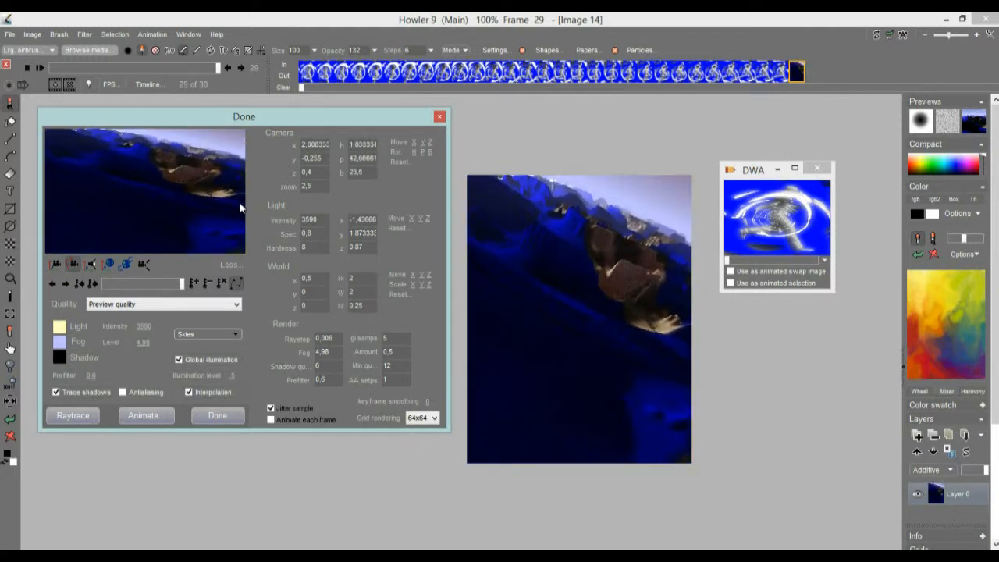
pyautogui.click(60, 264)
pyautogui.moveTo(117, 143); pyautogui.dragTo(196, 415)
pyautogui.moveTo(209, 219); pyautogui.dragTo(285, 188)
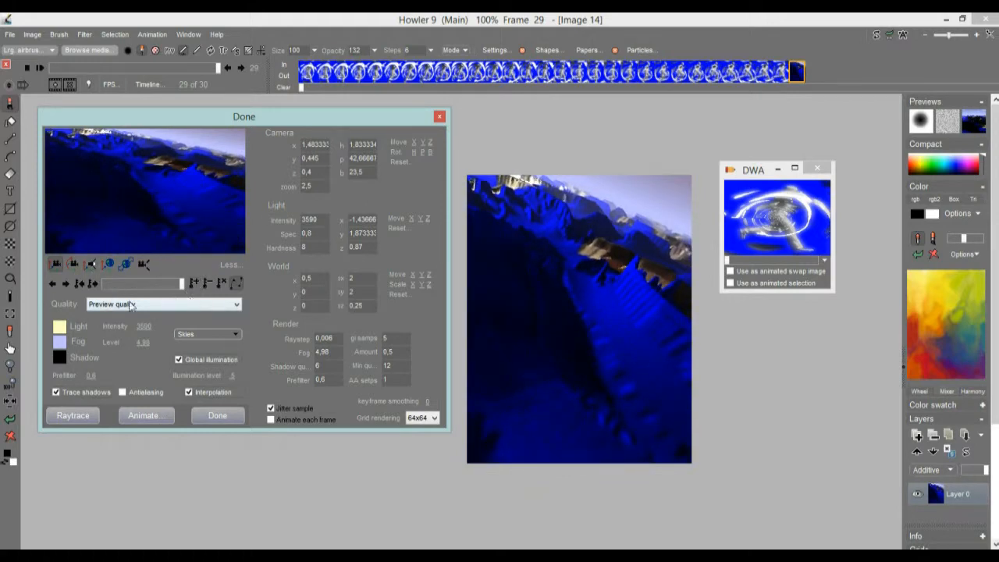
pyautogui.moveTo(182, 284)
pyautogui.mouseDown()
pyautogui.moveTo(107, 285)
pyautogui.moveTo(194, 288)
pyautogui.moveTo(95, 283)
pyautogui.moveTo(174, 285)
pyautogui.mouseUp()
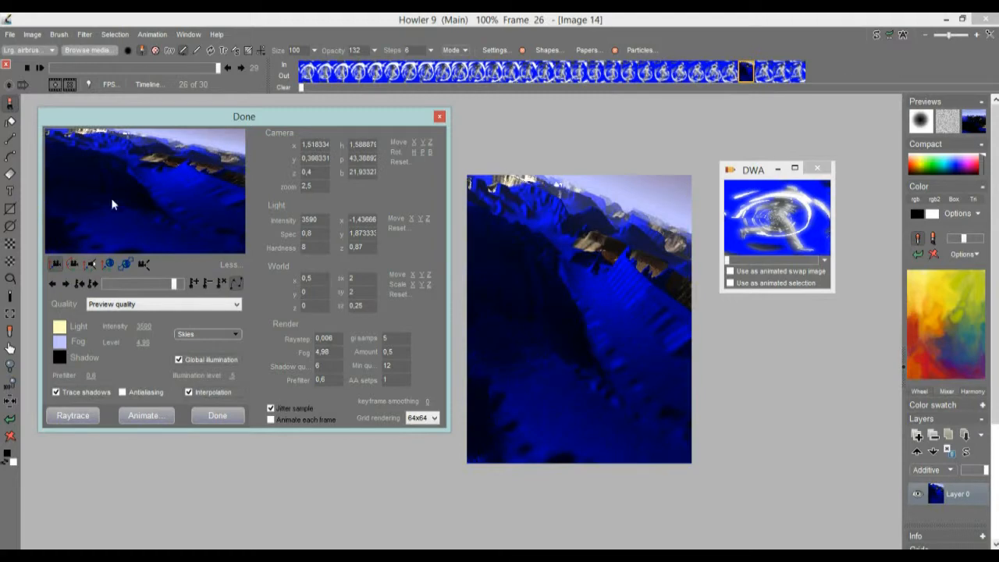
pyautogui.moveTo(155, 286); pyautogui.dragTo(104, 283)
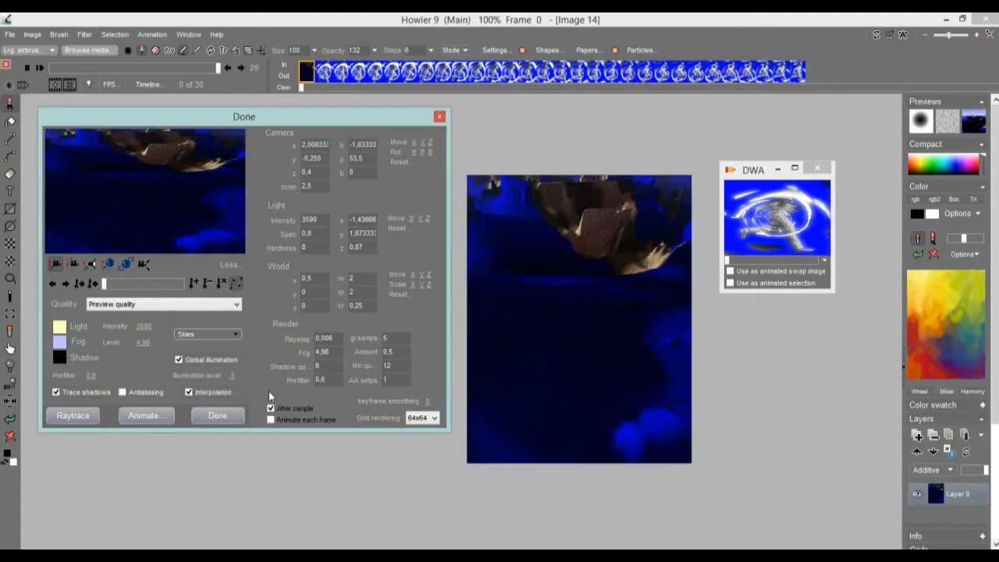
# Turn on Animate each frame and render the terrain animation at Final render quality
pyautogui.click(271, 421)
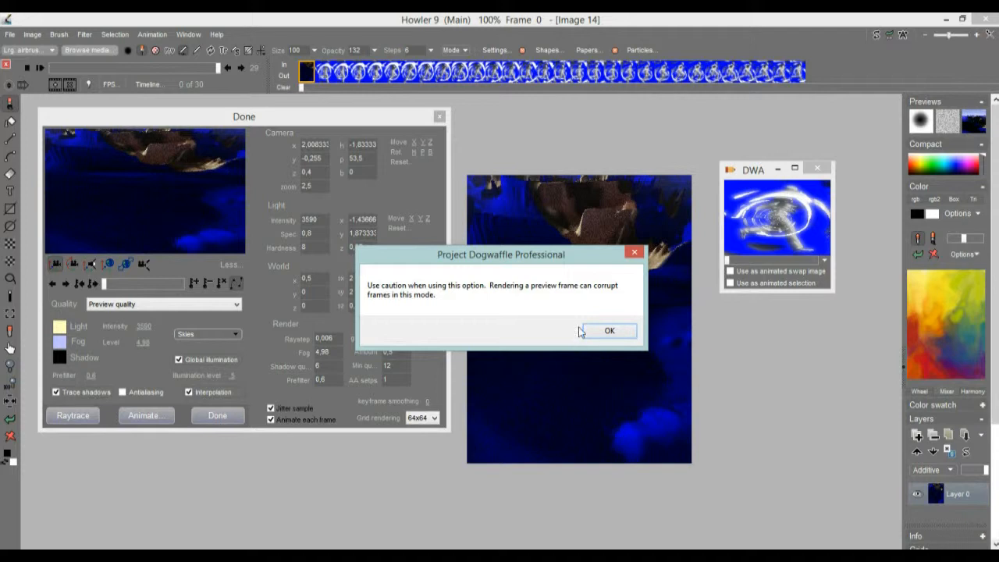
pyautogui.click(609, 331)
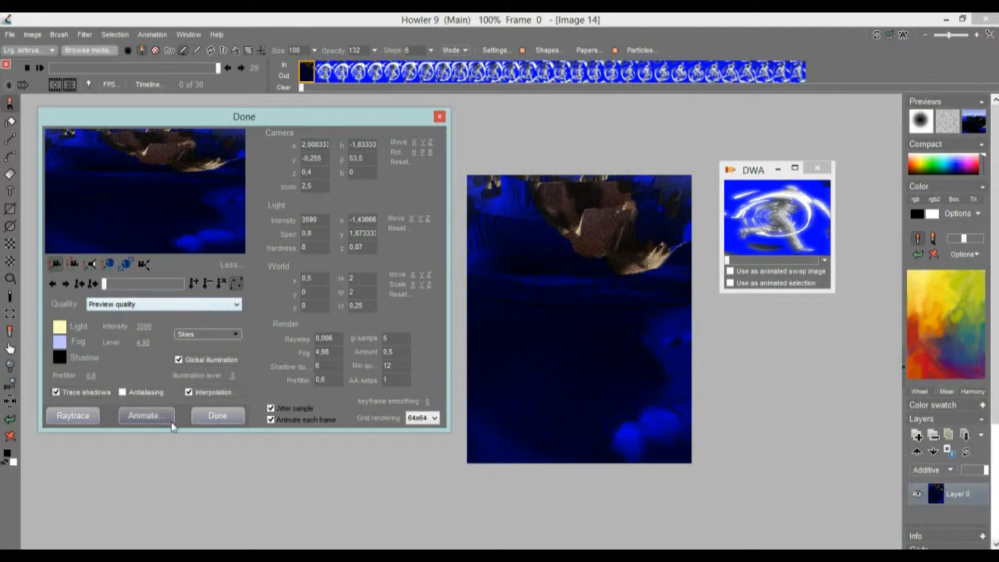
pyautogui.click(146, 415)
pyautogui.click(218, 240)
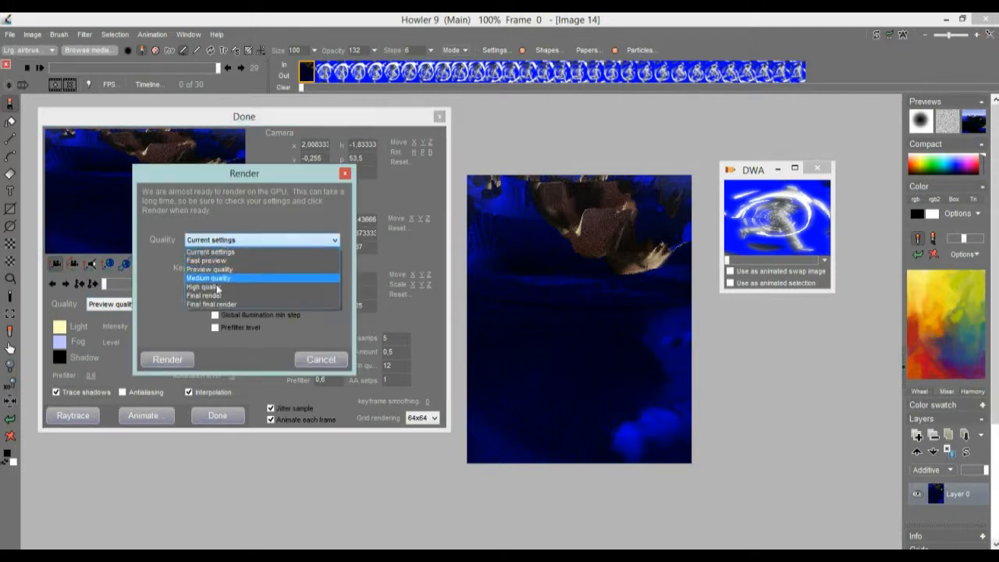
pyautogui.click(209, 294)
pyautogui.click(167, 360)
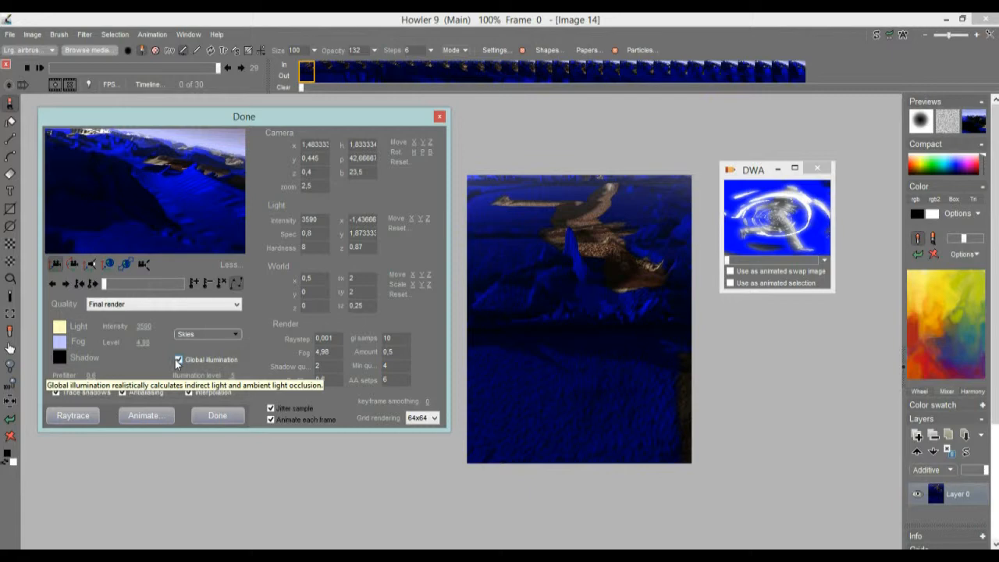
# Finish the terrain rendering session and play back the rendered animation
pyautogui.click(222, 416)
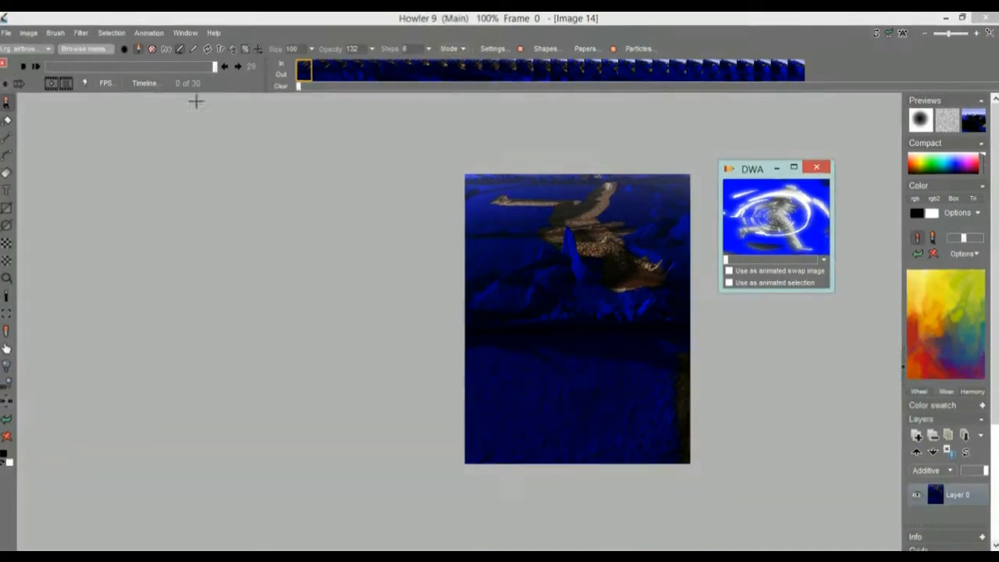
pyautogui.click(36, 66)
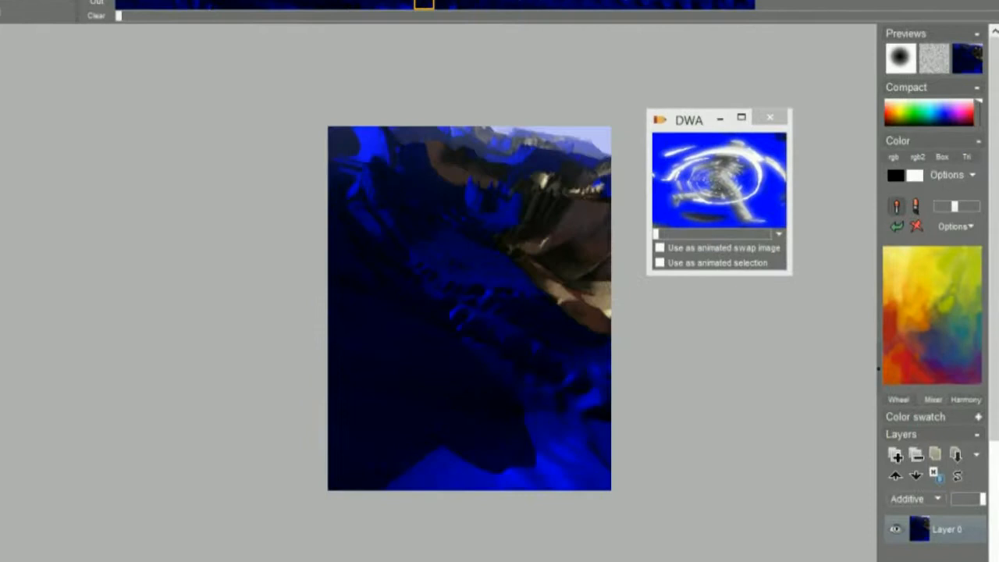